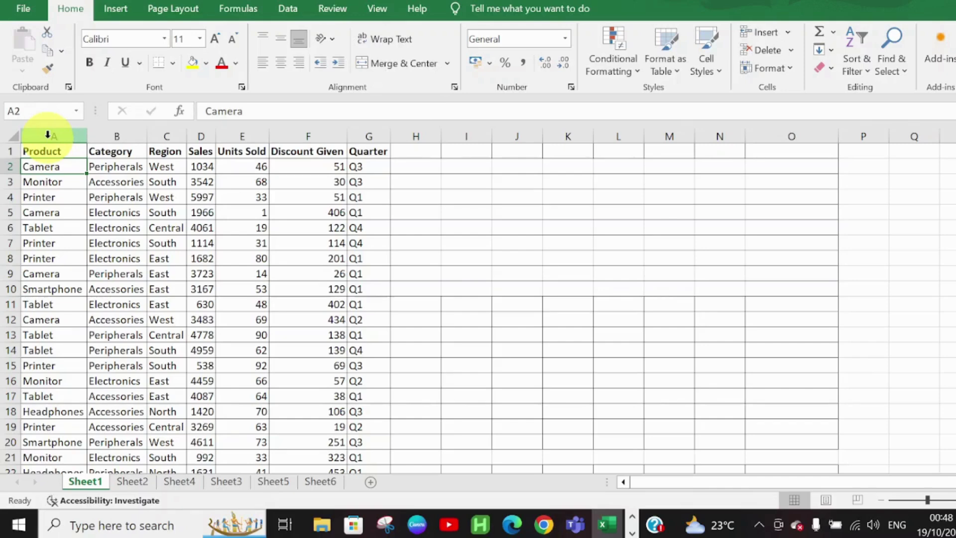
- Turn on header filters for the Sheet1 data and filter the Product column to show only Headphones
{"action": "left_click", "coordinate": [287, 7]}
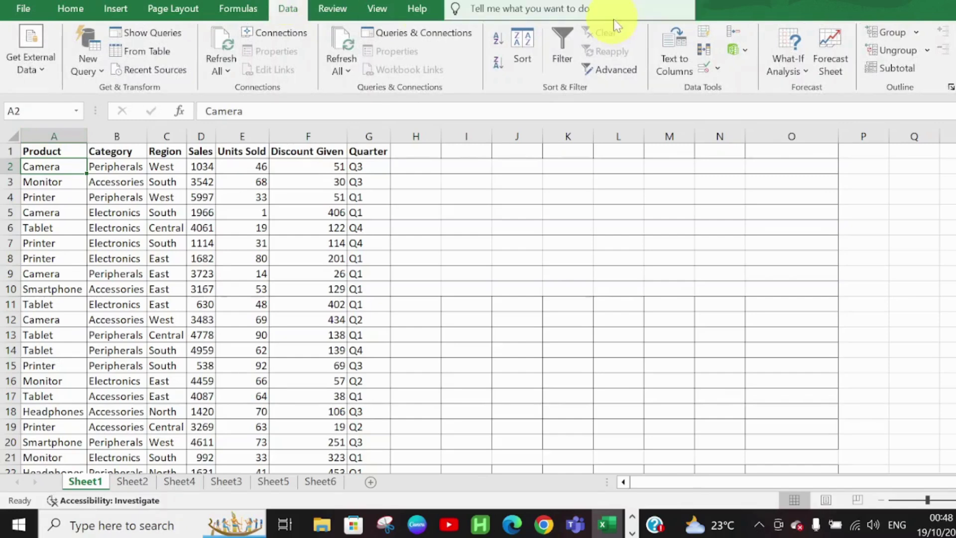
{"action": "left_click", "coordinate": [561, 53]}
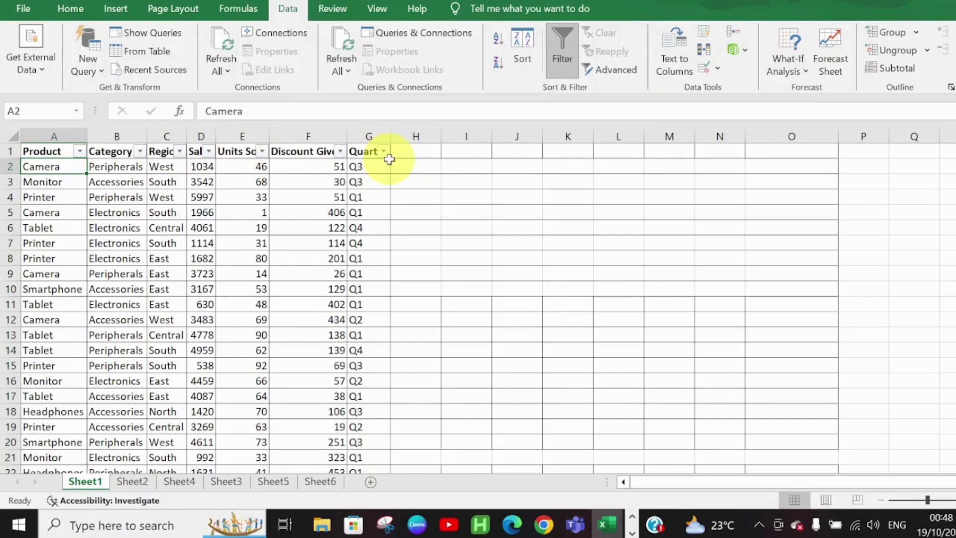
{"action": "left_click", "coordinate": [82, 152]}
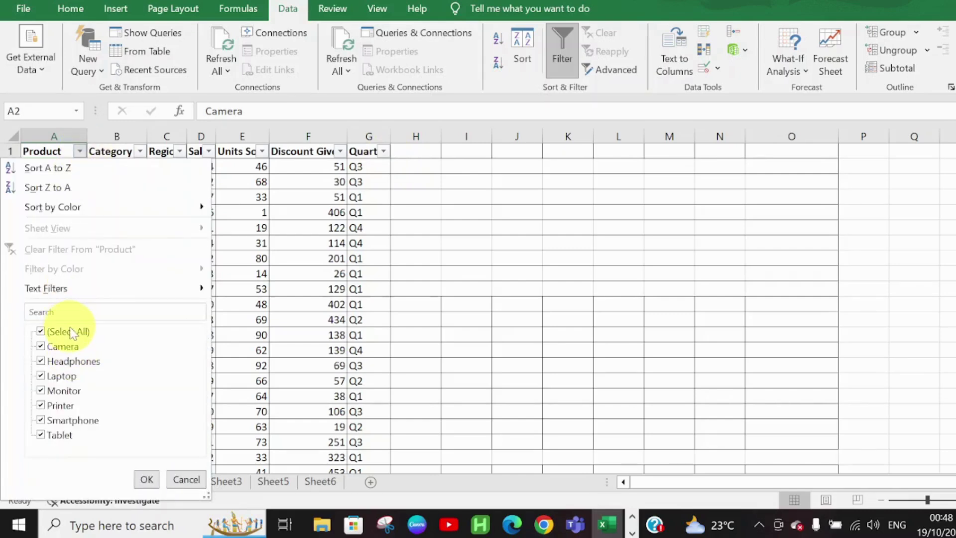
{"action": "left_click", "coordinate": [72, 331]}
{"action": "left_click", "coordinate": [71, 332]}
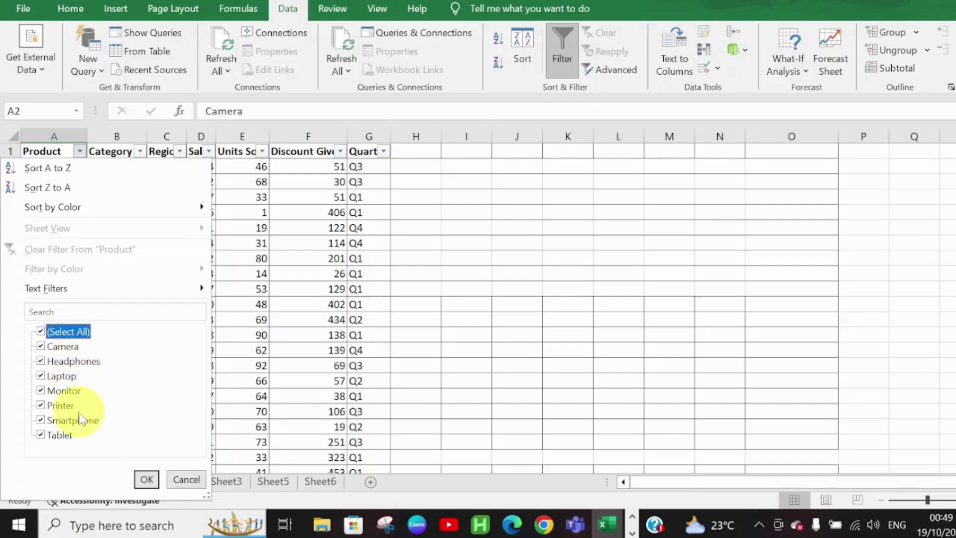
{"action": "left_click", "coordinate": [65, 337]}
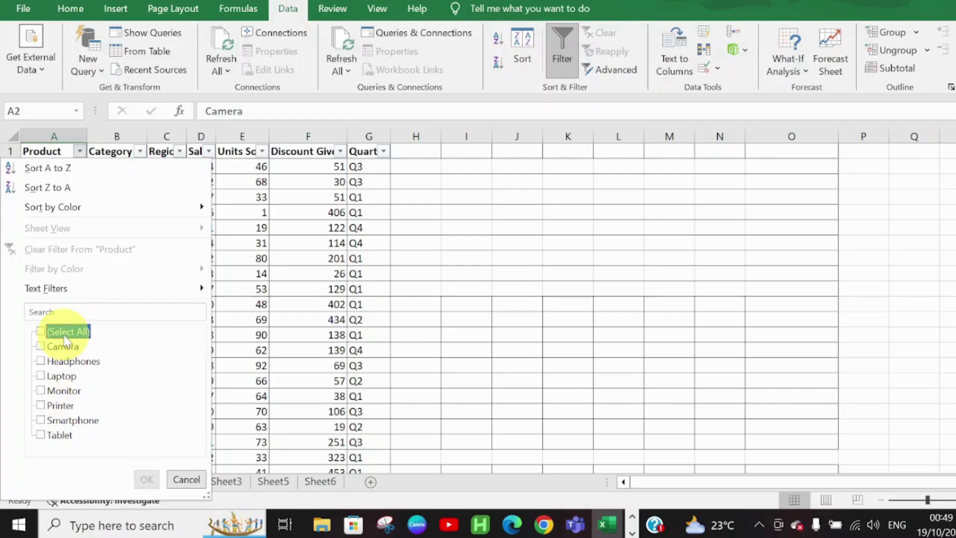
{"action": "left_click", "coordinate": [64, 361]}
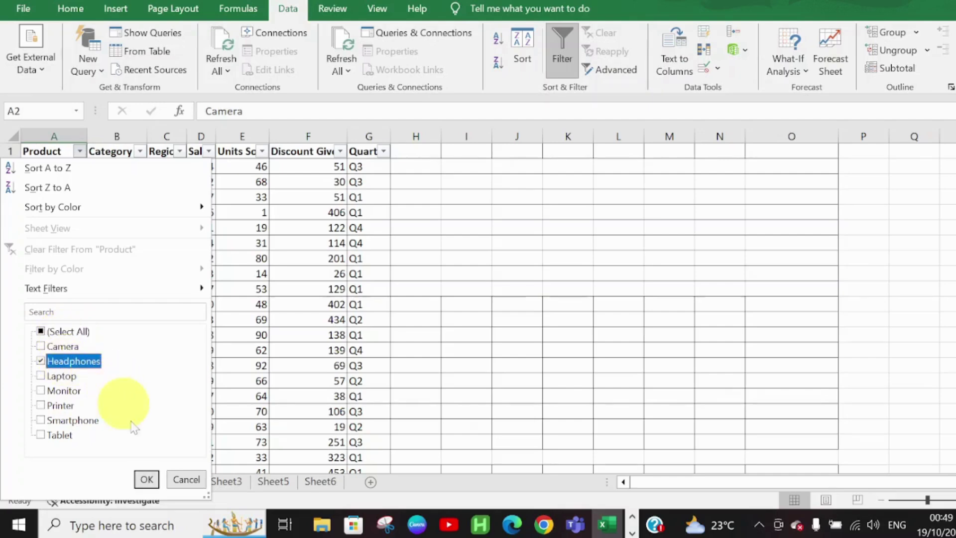
{"action": "left_click", "coordinate": [146, 479]}
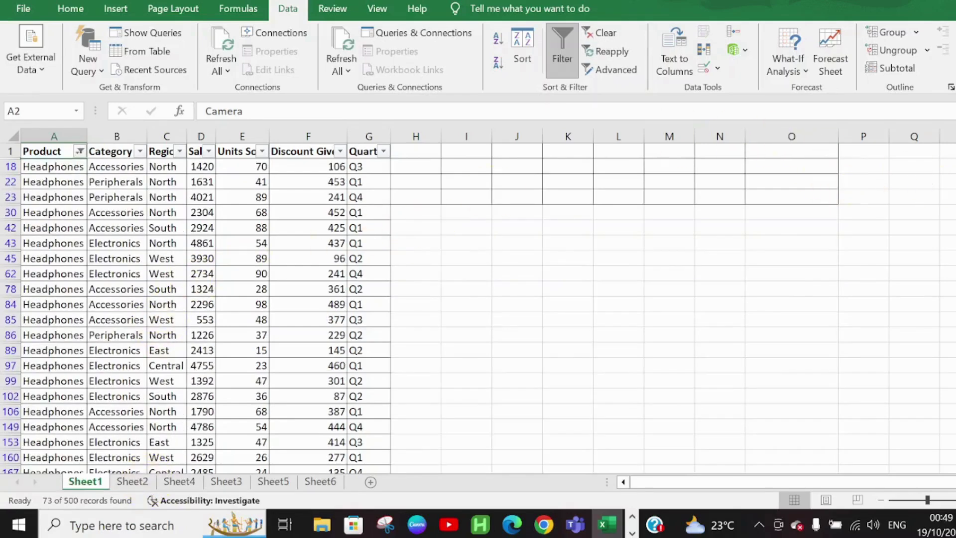
{"action": "left_click_drag", "start_coordinate": [955, 181], "coordinate": [955, 149]}
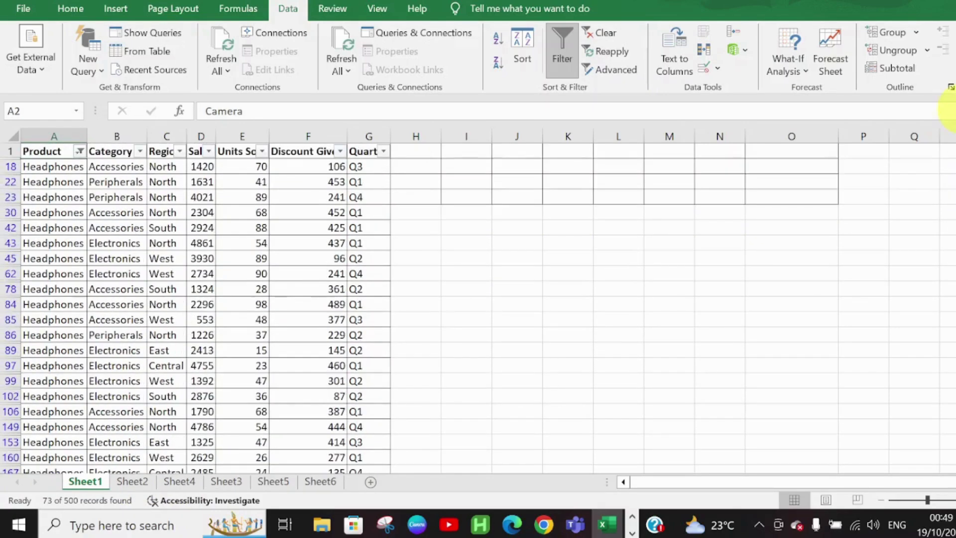
- Reset the Product column's filter to include all products
{"action": "left_click", "coordinate": [79, 151]}
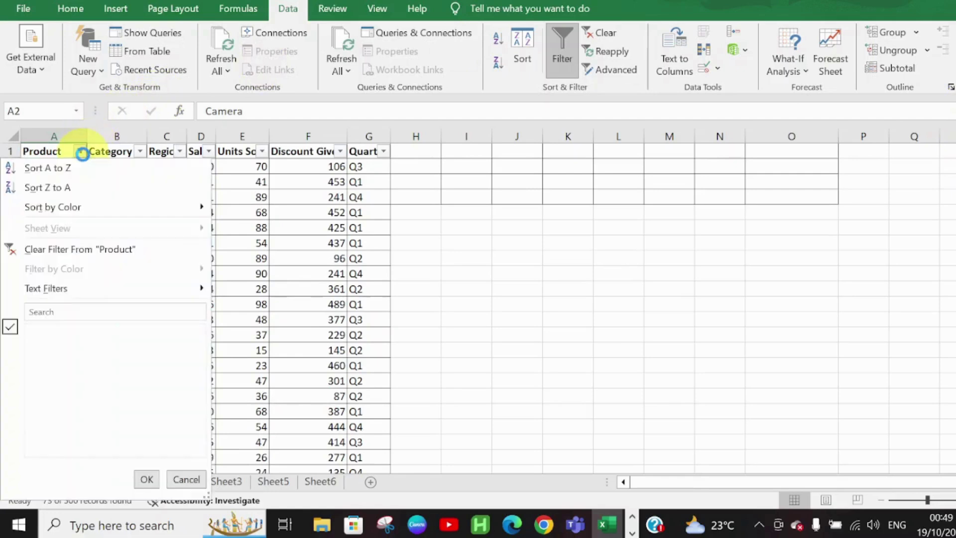
{"action": "left_click", "coordinate": [50, 331]}
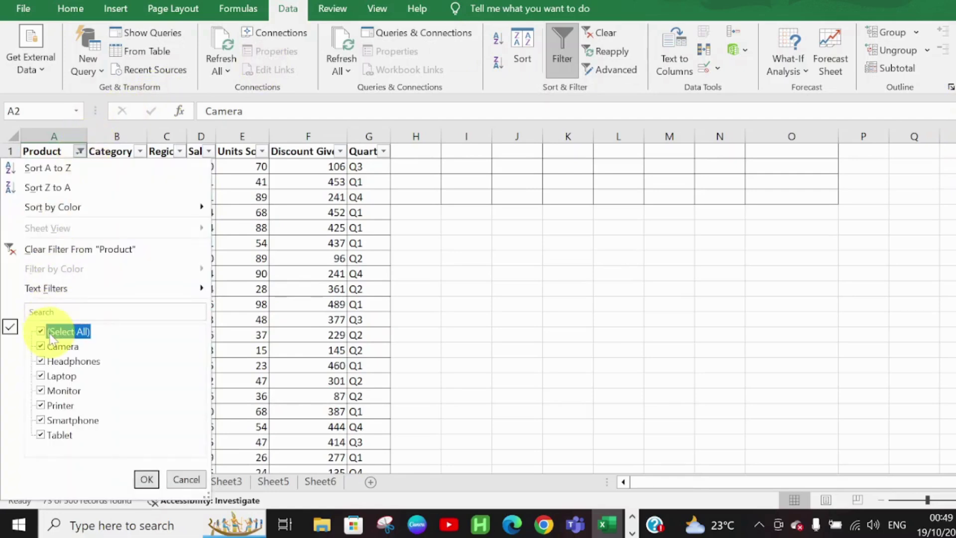
{"action": "left_click", "coordinate": [147, 479]}
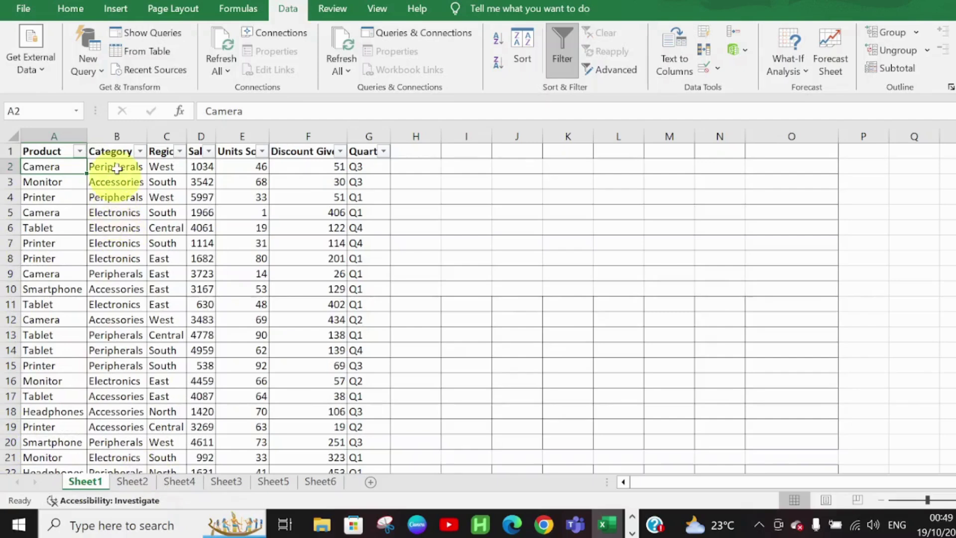
- Filter the Category column to show only Electronics
{"action": "left_click", "coordinate": [140, 151]}
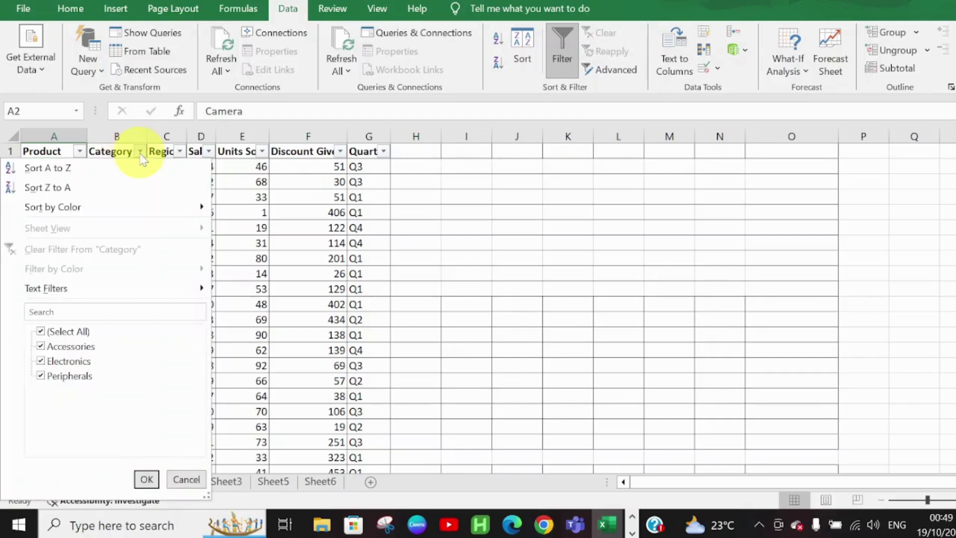
{"action": "left_click", "coordinate": [74, 332]}
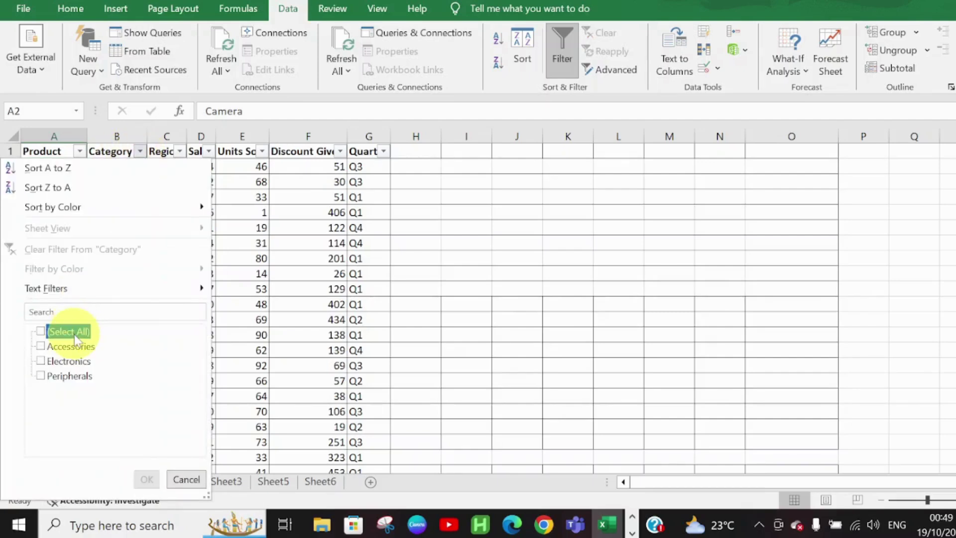
{"action": "left_click", "coordinate": [73, 361]}
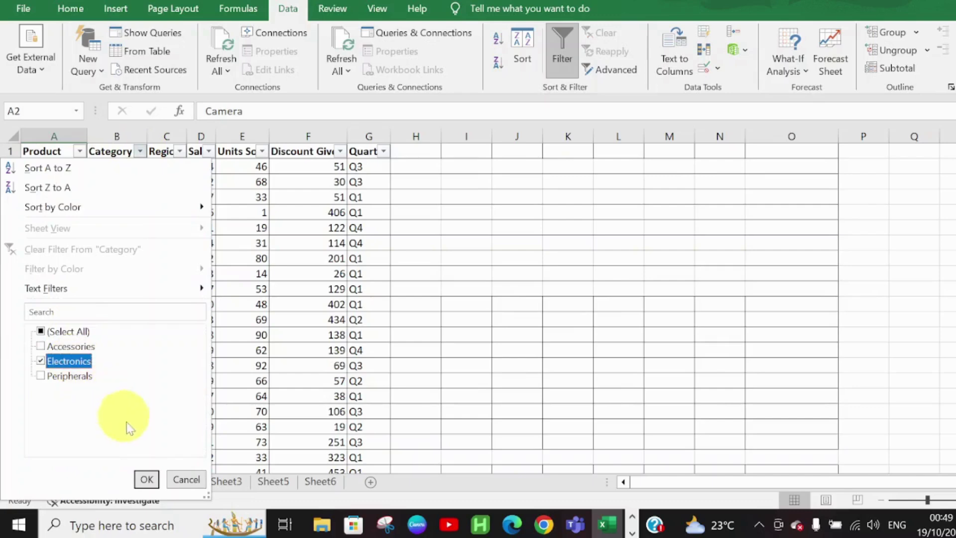
{"action": "left_click", "coordinate": [146, 478]}
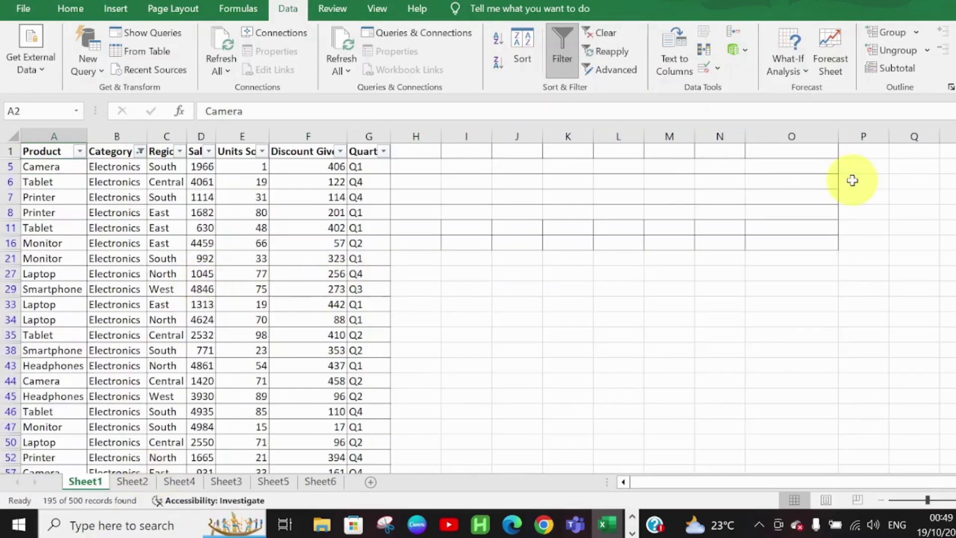
{"action": "mouse_move", "coordinate": [955, 165]}
{"action": "left_mouse_down"}
{"action": "mouse_move", "coordinate": [955, 386]}
{"action": "mouse_move", "coordinate": [955, 164]}
{"action": "left_mouse_up"}
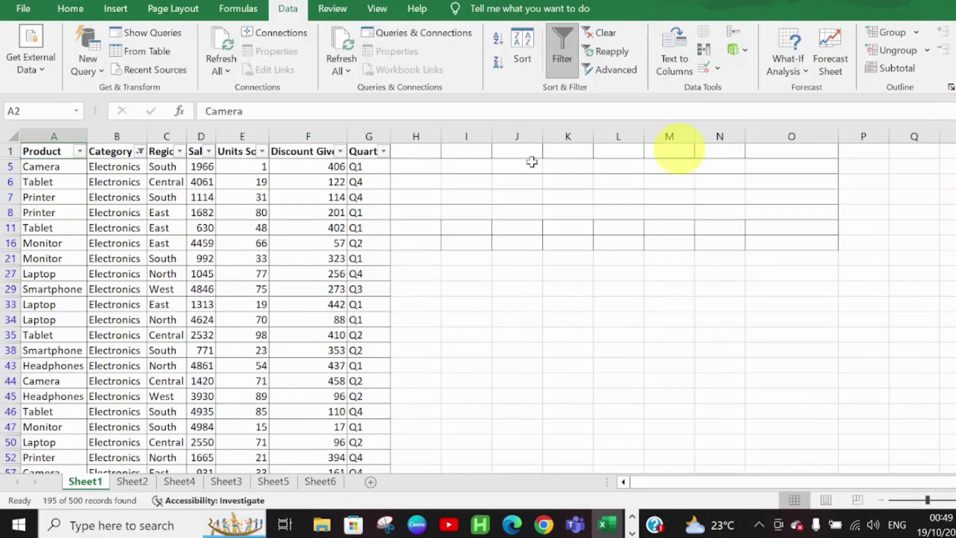
- Reset the Category column's filter to include all categories
{"action": "left_click", "coordinate": [141, 150]}
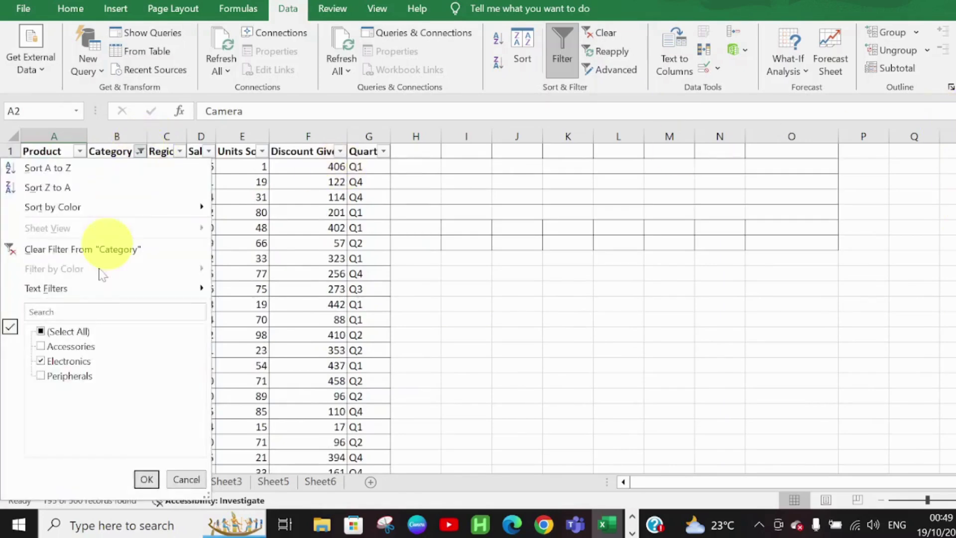
{"action": "left_click", "coordinate": [42, 331]}
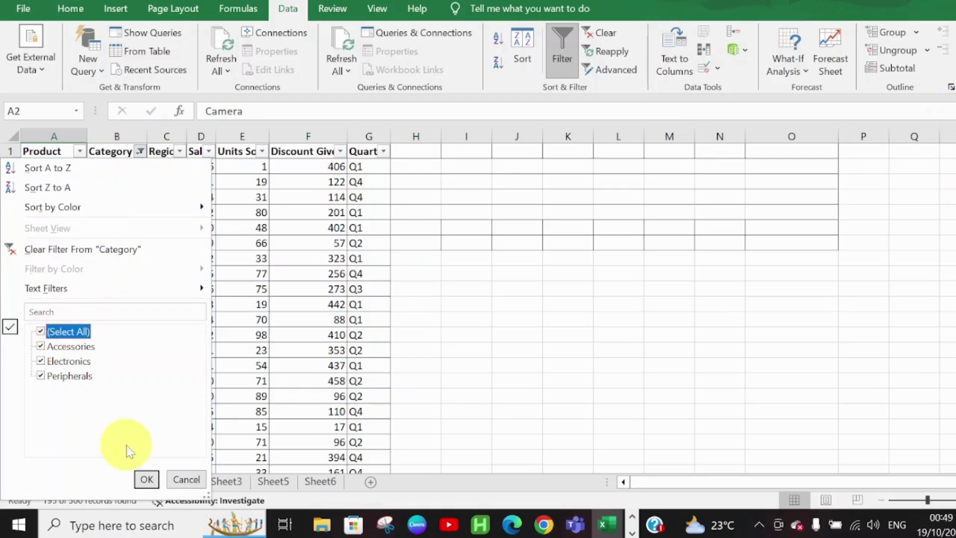
{"action": "left_click", "coordinate": [145, 479]}
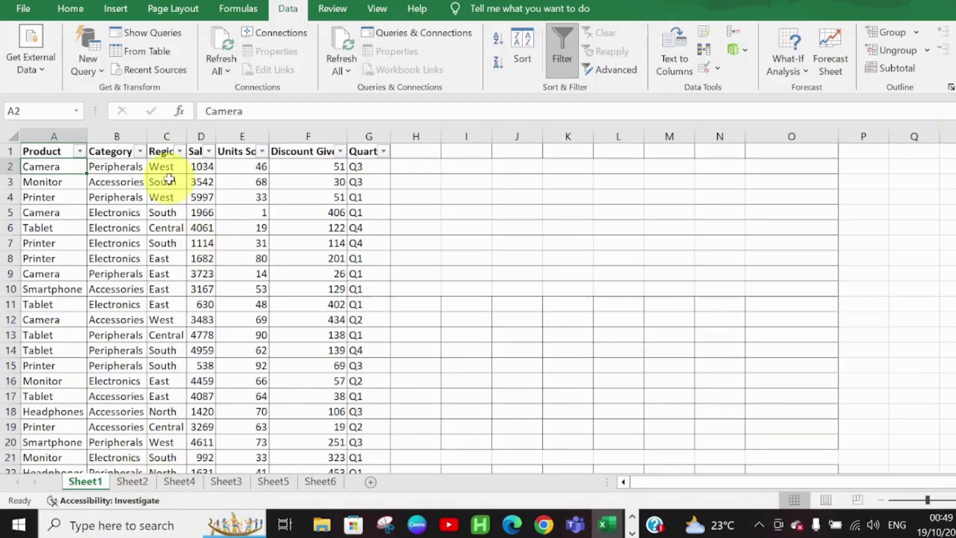
- Filter the Region column to show only North, and select the whole Region column
{"action": "left_click", "coordinate": [180, 151]}
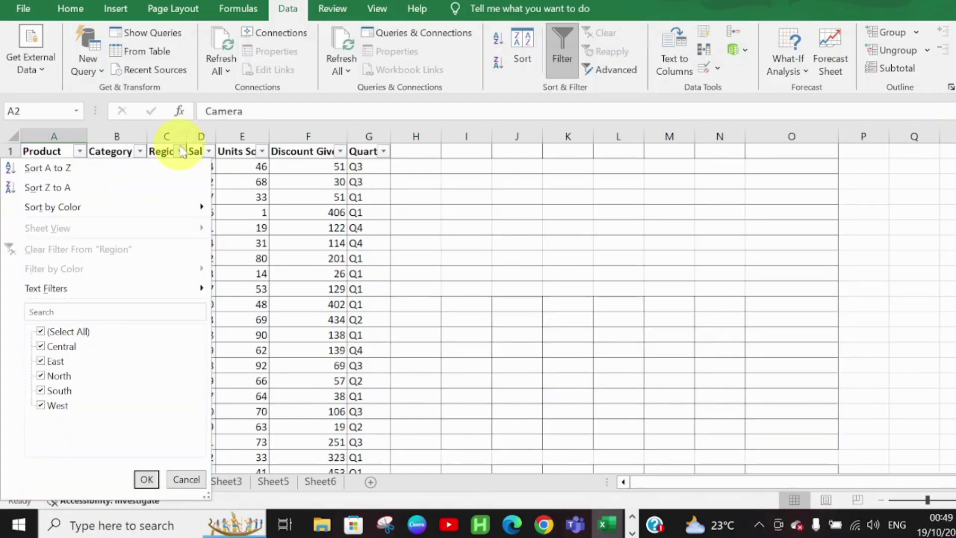
{"action": "left_click", "coordinate": [70, 331]}
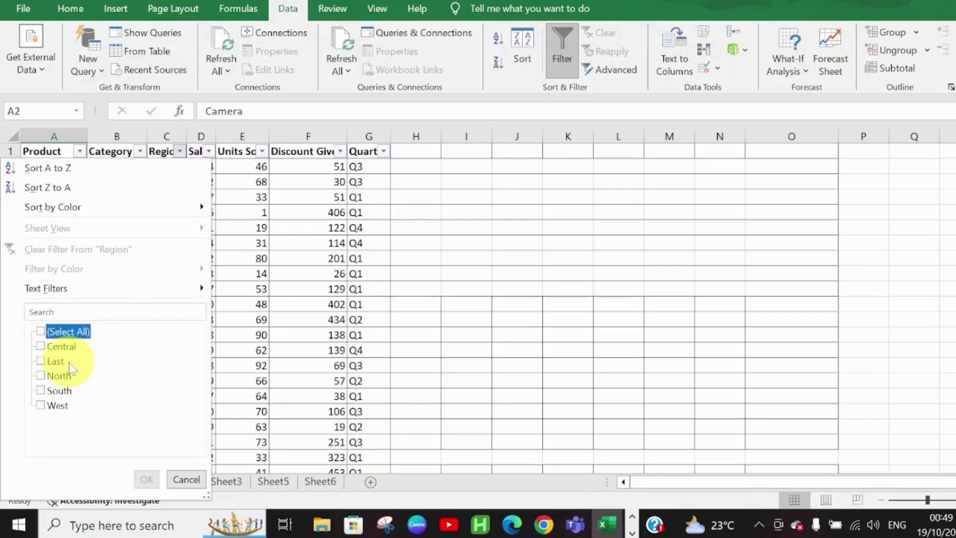
{"action": "left_click", "coordinate": [59, 376]}
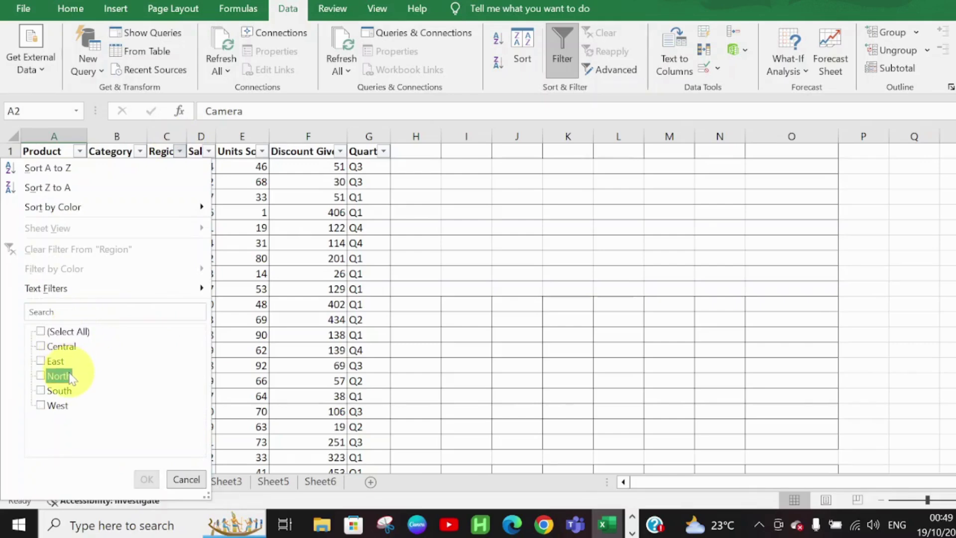
{"action": "left_click", "coordinate": [70, 377]}
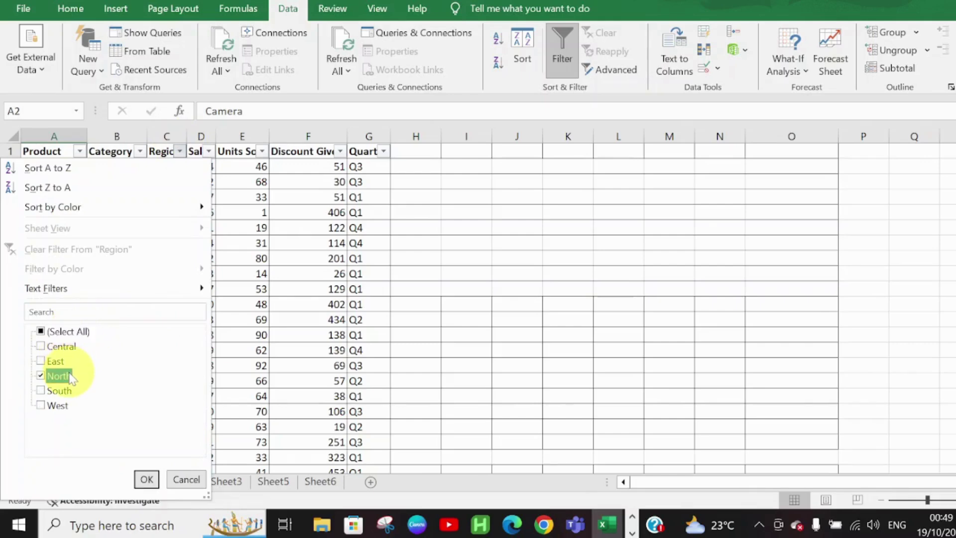
{"action": "left_click", "coordinate": [146, 479]}
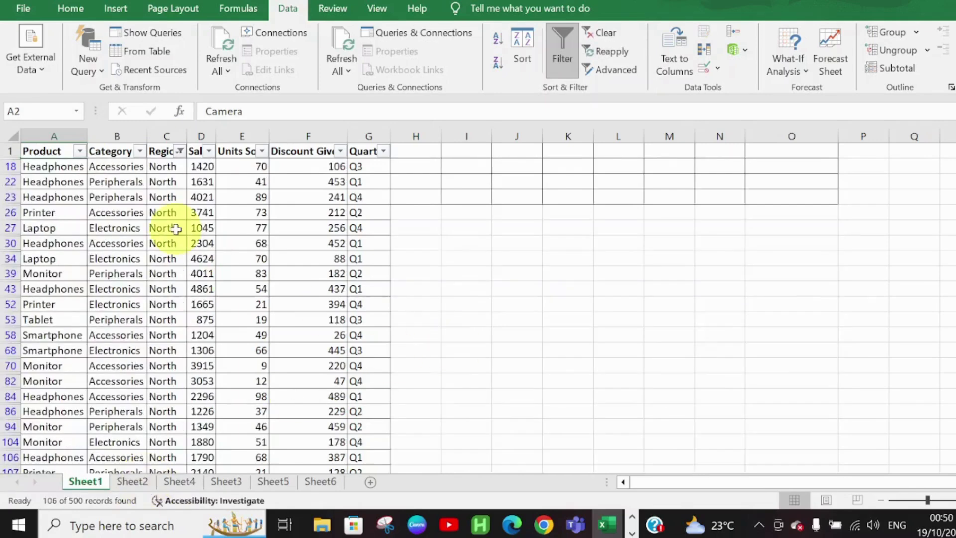
{"action": "left_click", "coordinate": [159, 134]}
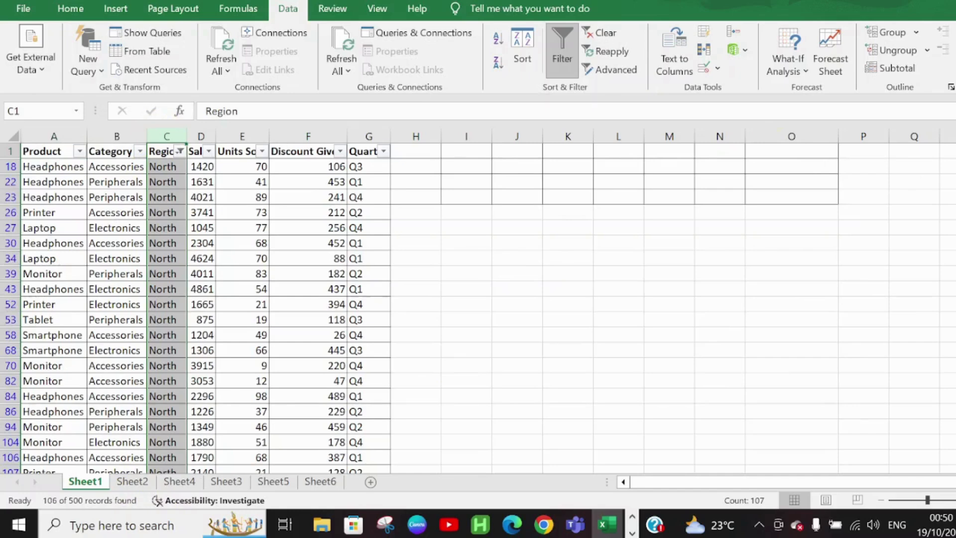
{"action": "left_click_drag", "start_coordinate": [954, 172], "coordinate": [955, 146]}
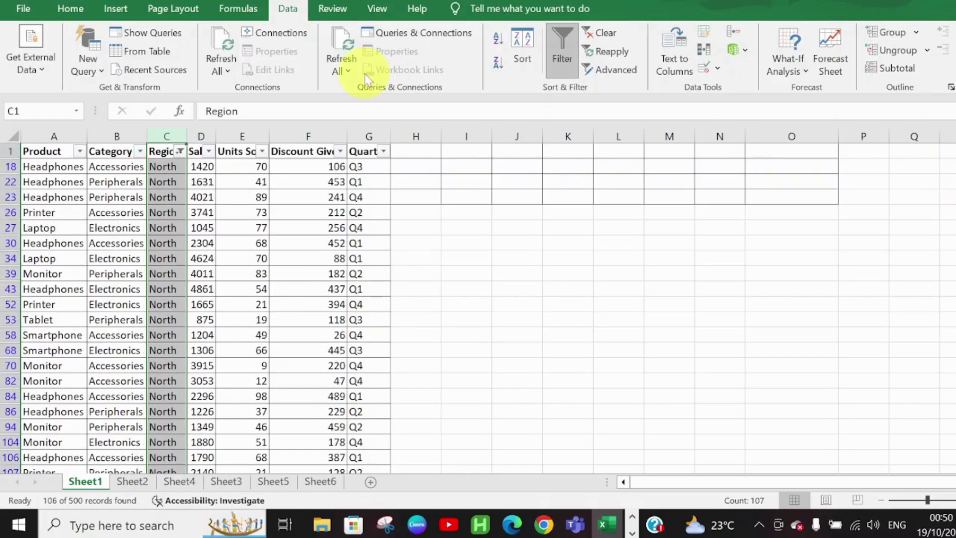
{"action": "left_click", "coordinate": [178, 150]}
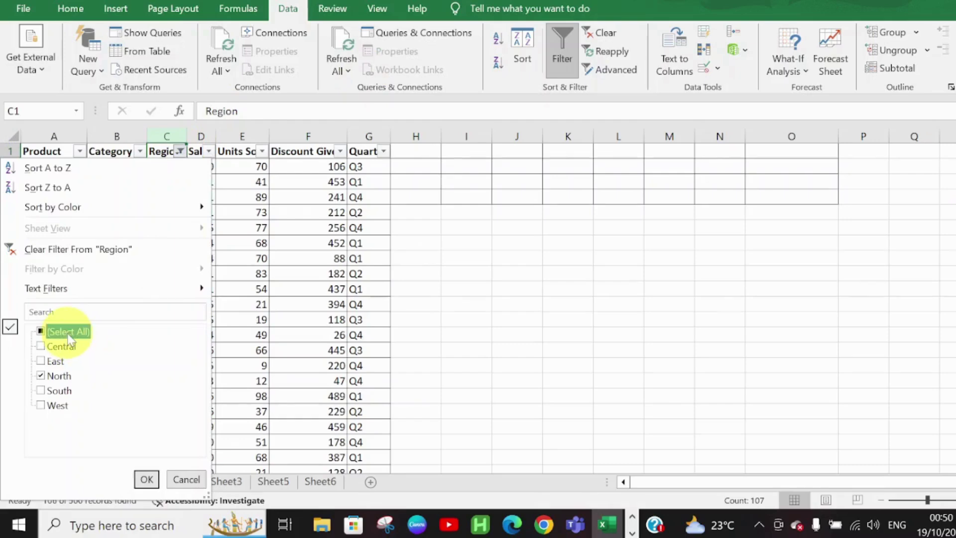
{"action": "left_click", "coordinate": [69, 331]}
{"action": "left_click", "coordinate": [398, 324]}
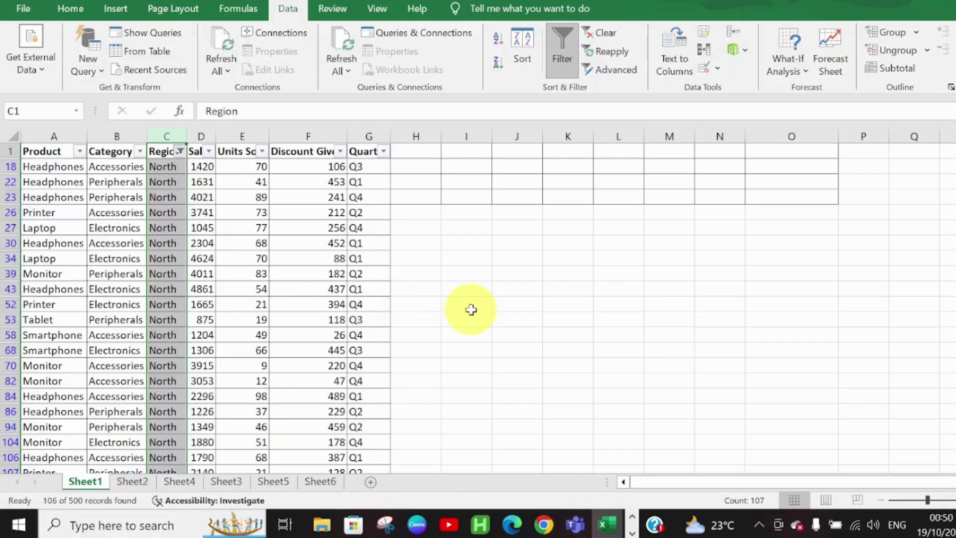
- Reset the Region column's filter to include all regions
{"action": "left_click", "coordinate": [180, 153]}
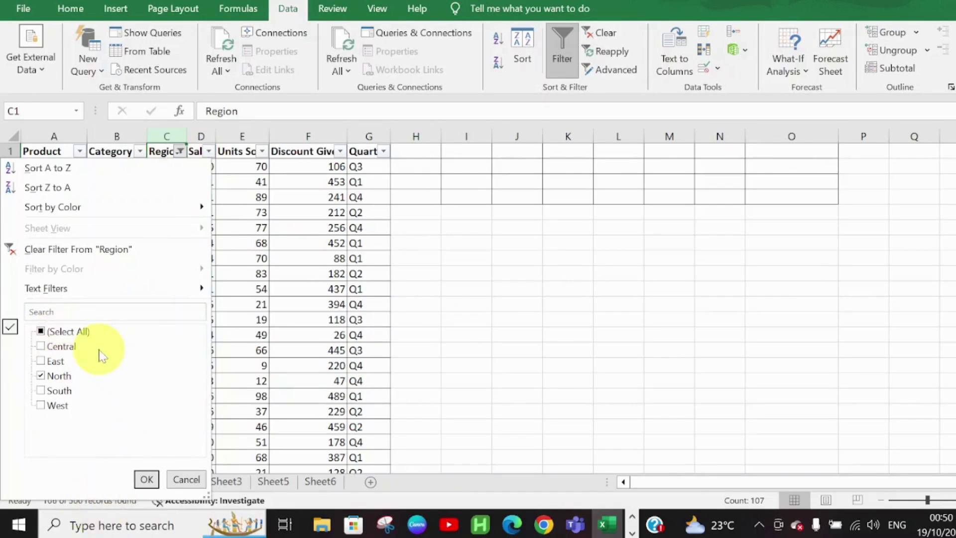
{"action": "left_click", "coordinate": [75, 332]}
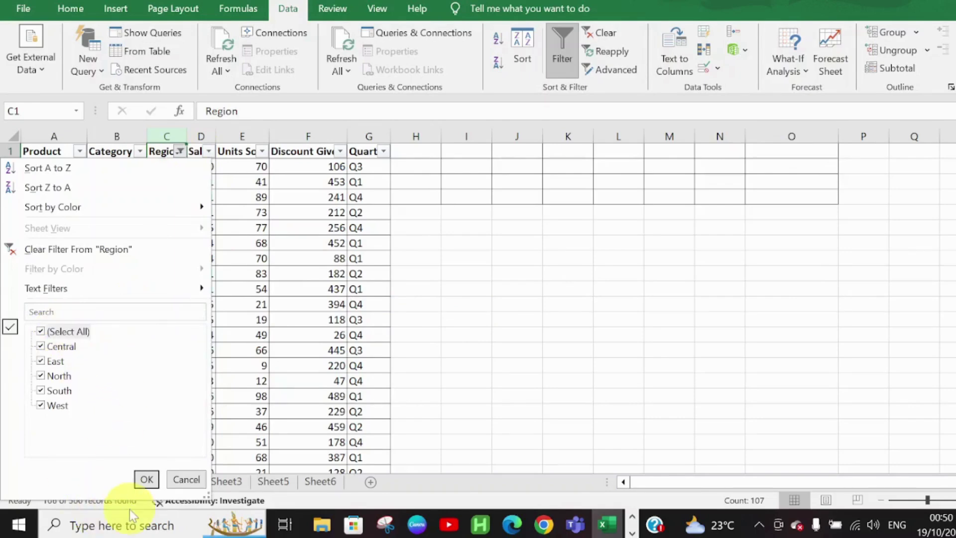
{"action": "left_click", "coordinate": [147, 478]}
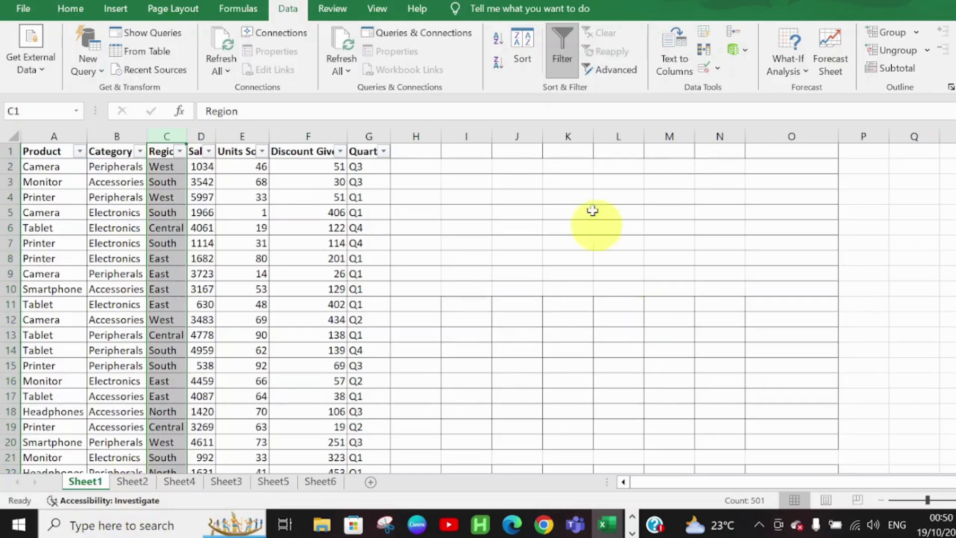
- Remove the header filters from the table and reapply filtering to the selected Region column only
{"action": "left_click", "coordinate": [569, 67]}
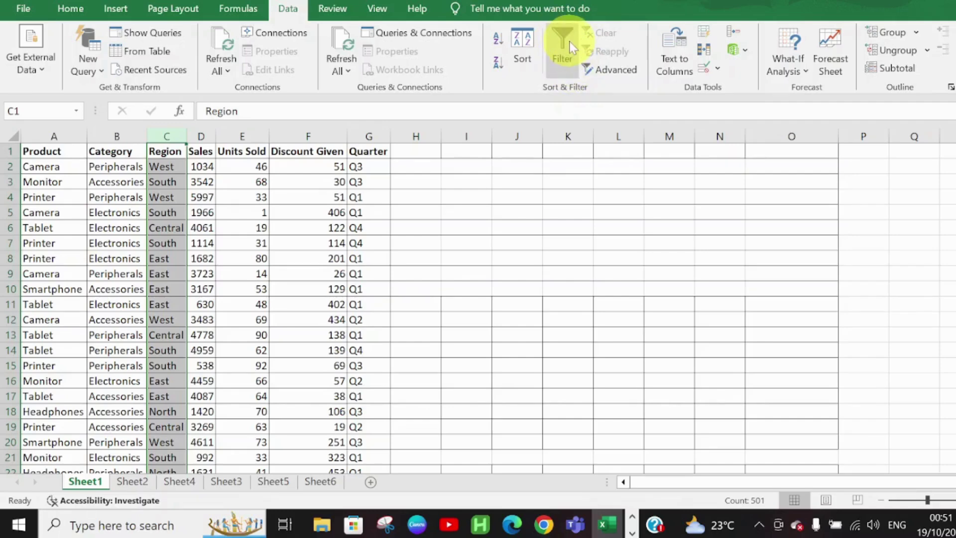
{"action": "left_click", "coordinate": [570, 47]}
{"action": "left_click", "coordinate": [571, 46]}
{"action": "left_click", "coordinate": [564, 62]}
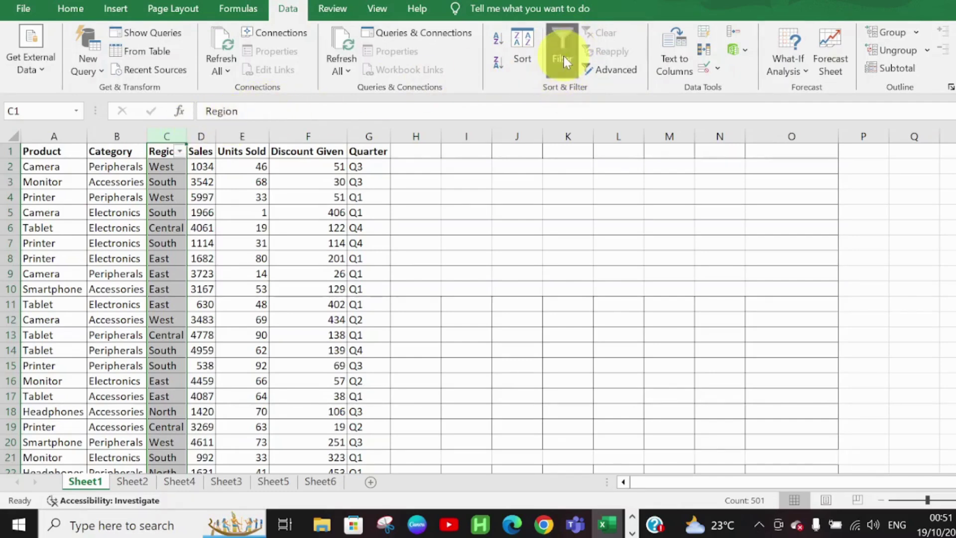
- Remove the Region column's filter with empty cell I5 selected, and try to apply filtering from that cell
{"action": "left_click", "coordinate": [487, 210]}
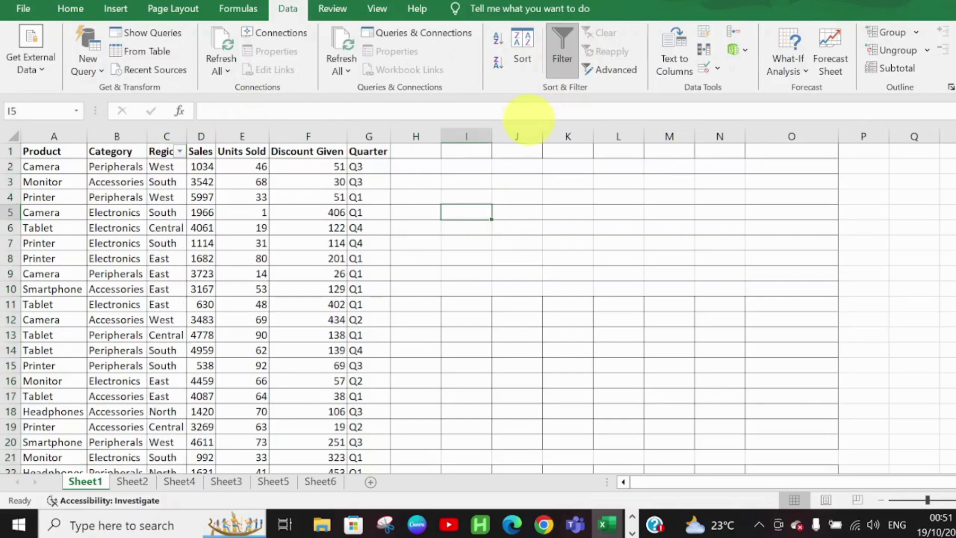
{"action": "left_click", "coordinate": [566, 58]}
{"action": "left_click", "coordinate": [566, 59]}
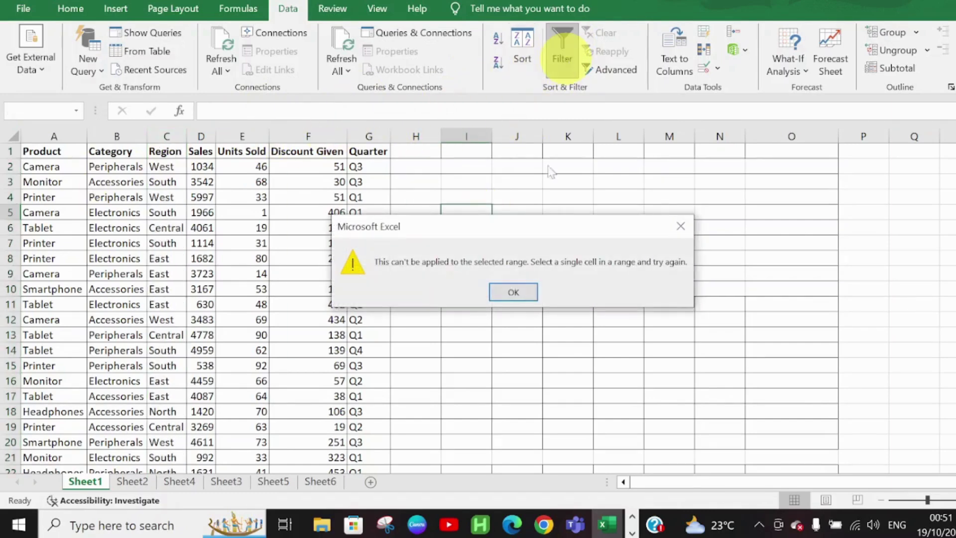
{"action": "left_click", "coordinate": [681, 226]}
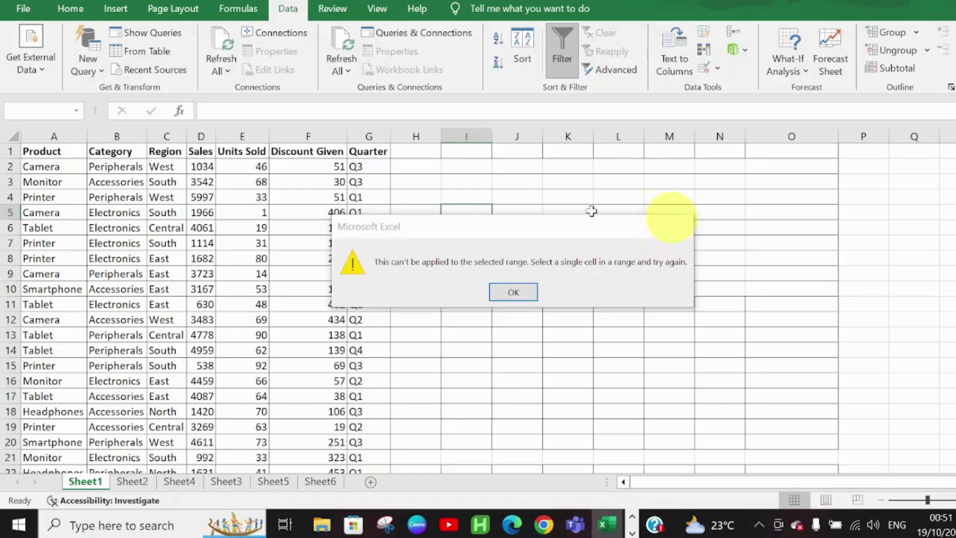
- Apply header filters to the whole table from the Product header cell, and remove them again
{"action": "left_click", "coordinate": [47, 151]}
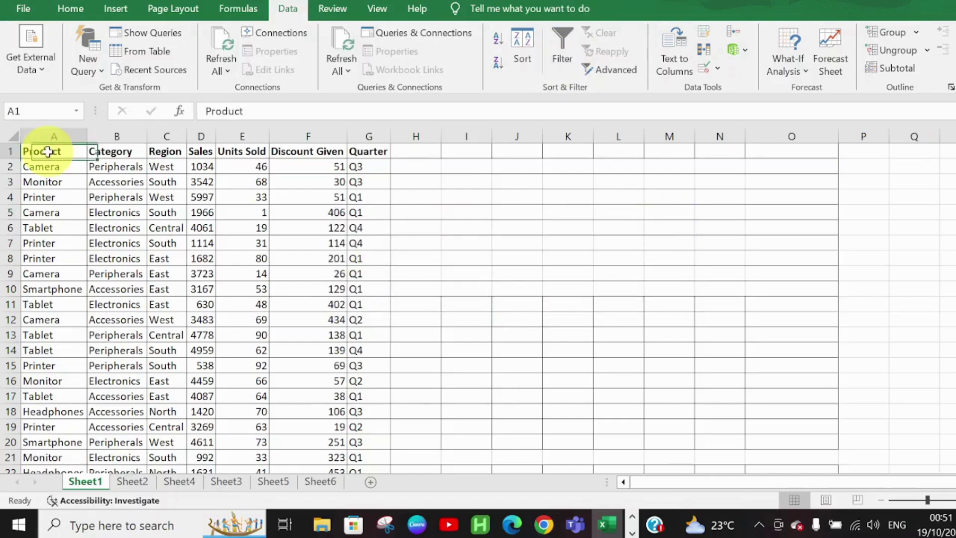
{"action": "left_click", "coordinate": [565, 58]}
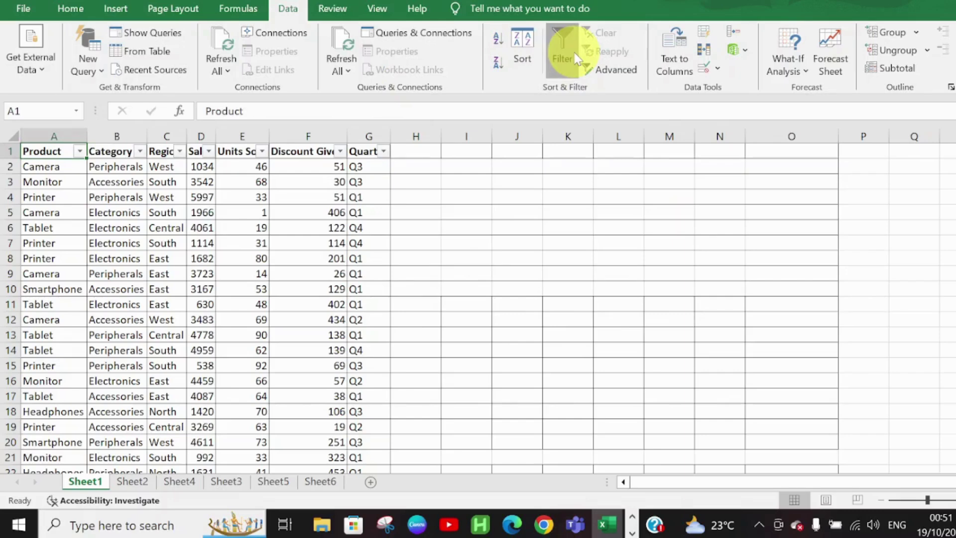
{"action": "left_click", "coordinate": [572, 59]}
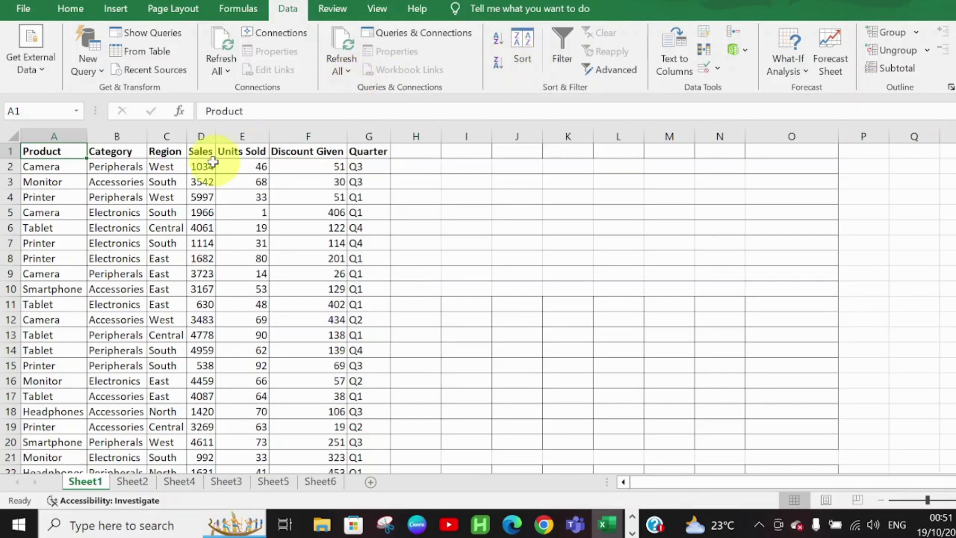
- Select columns A through G and sort the table by Product in ascending order, then undo the sort
{"action": "left_click", "coordinate": [63, 136]}
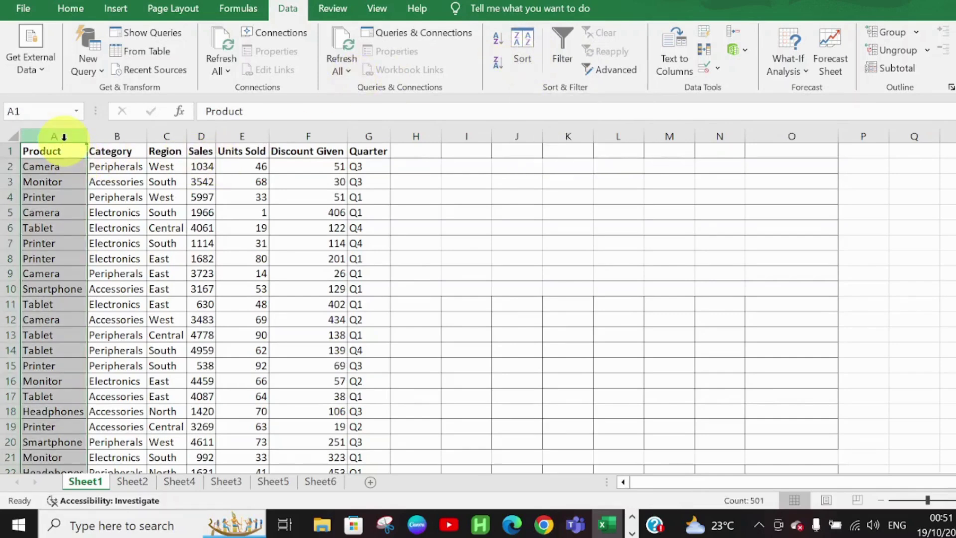
{"action": "left_click_drag", "start_coordinate": [64, 141], "coordinate": [368, 142]}
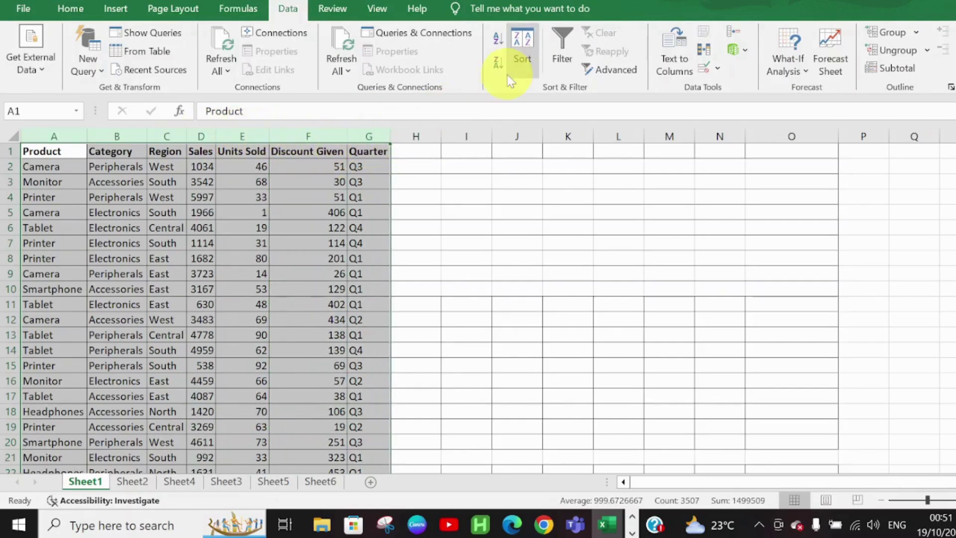
{"action": "left_click", "coordinate": [497, 39]}
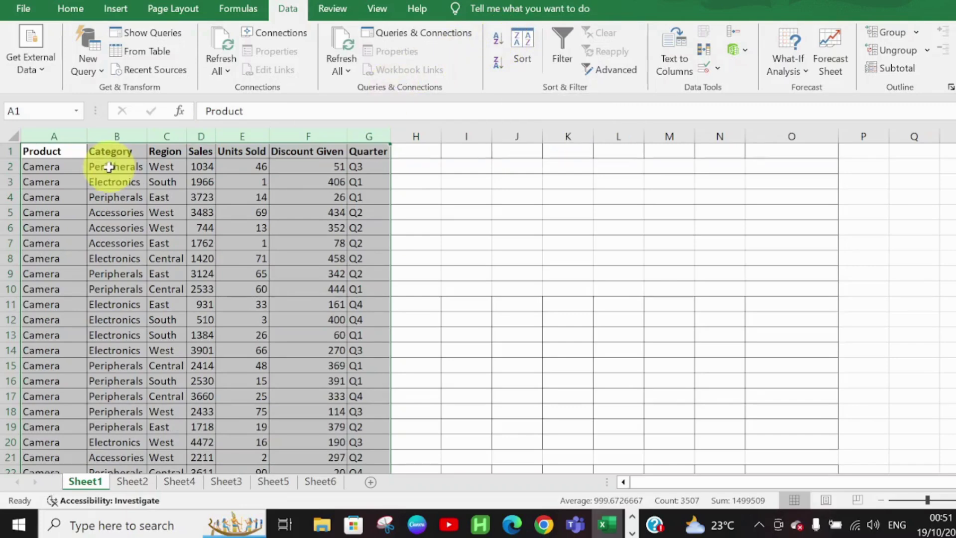
{"action": "key", "text": "ctrl+z"}
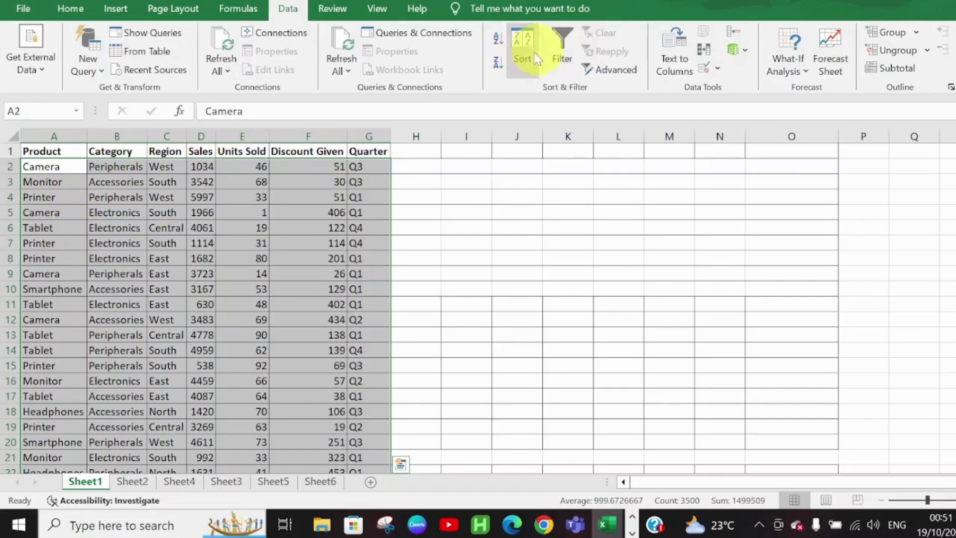
- Repeat the ascending A to Z sort on the selected table data and undo it
{"action": "left_click", "coordinate": [499, 46]}
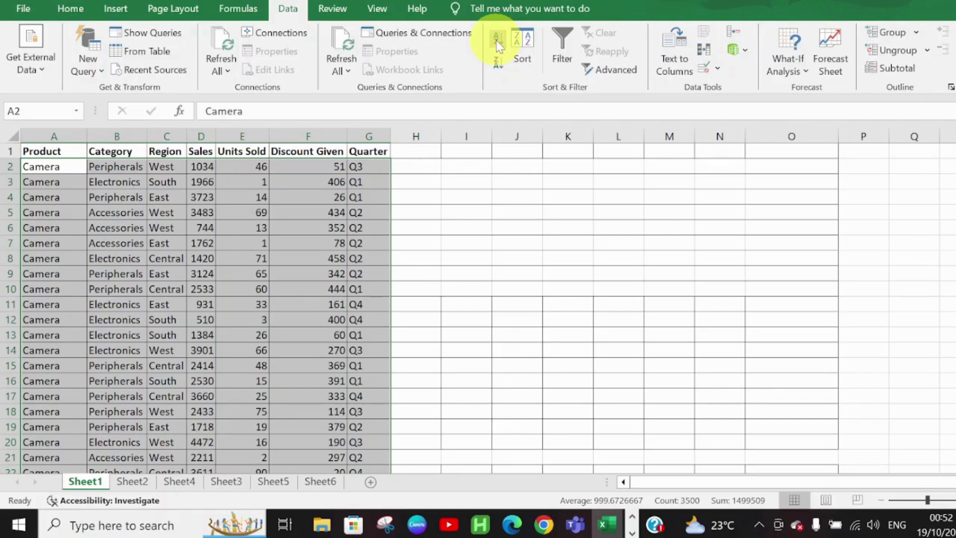
{"action": "key", "text": "ctrl+q"}
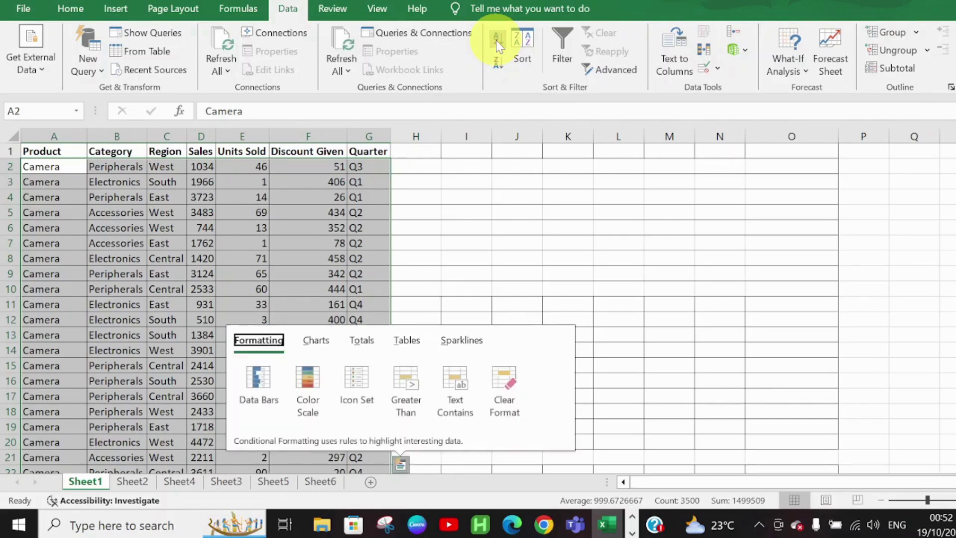
{"action": "left_click", "coordinate": [674, 202]}
{"action": "key", "text": "ctrl+z"}
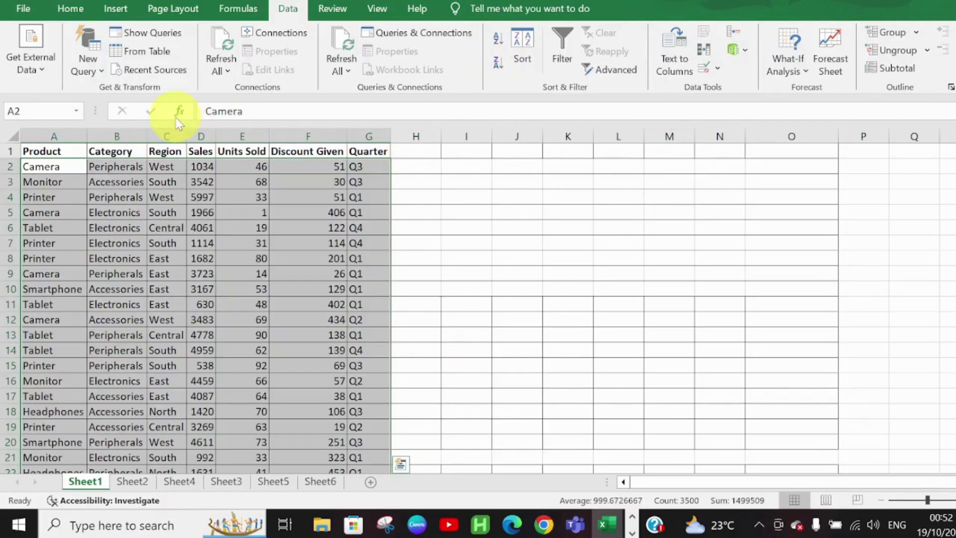
- Custom-sort columns A through G by Category on cell values, in A to Z order
{"action": "left_click", "coordinate": [120, 136]}
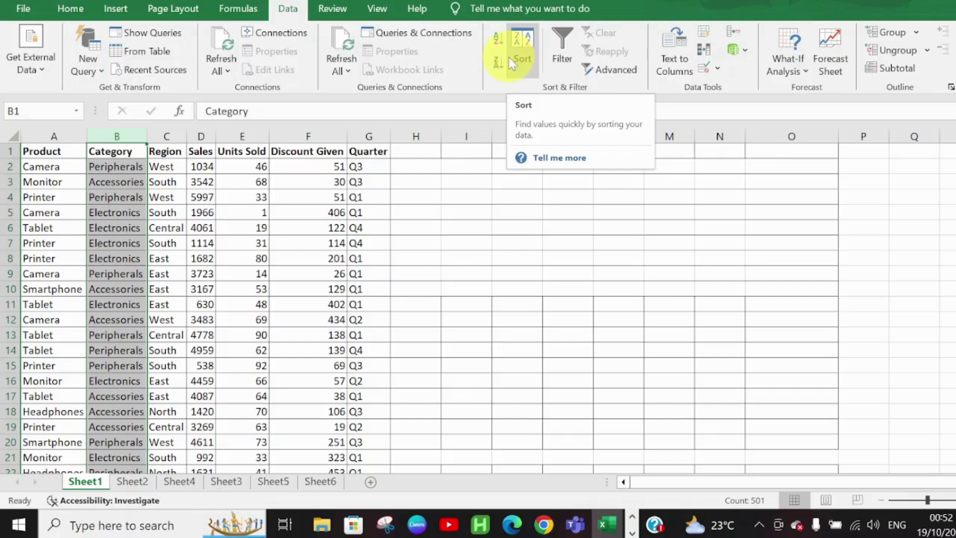
{"action": "left_click_drag", "start_coordinate": [56, 129], "coordinate": [384, 188]}
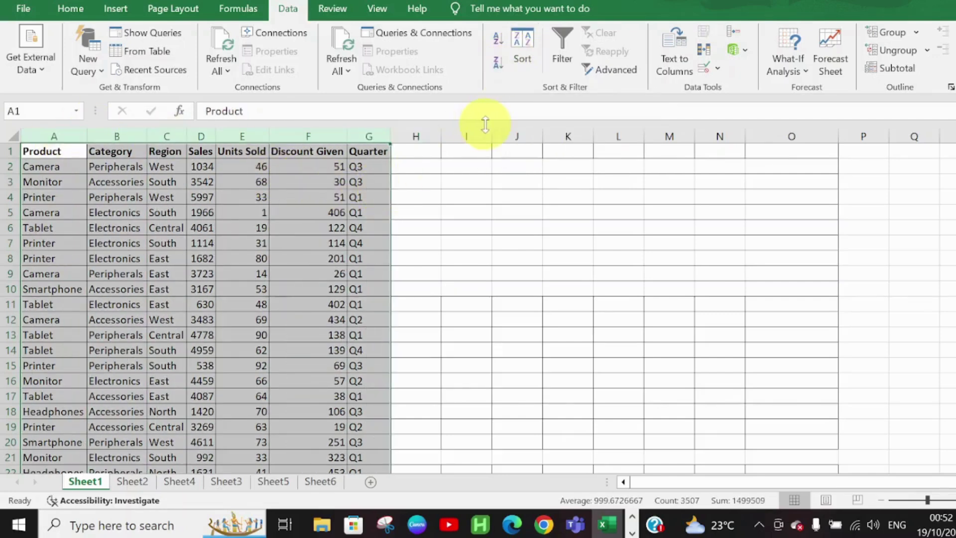
{"action": "left_click", "coordinate": [523, 73]}
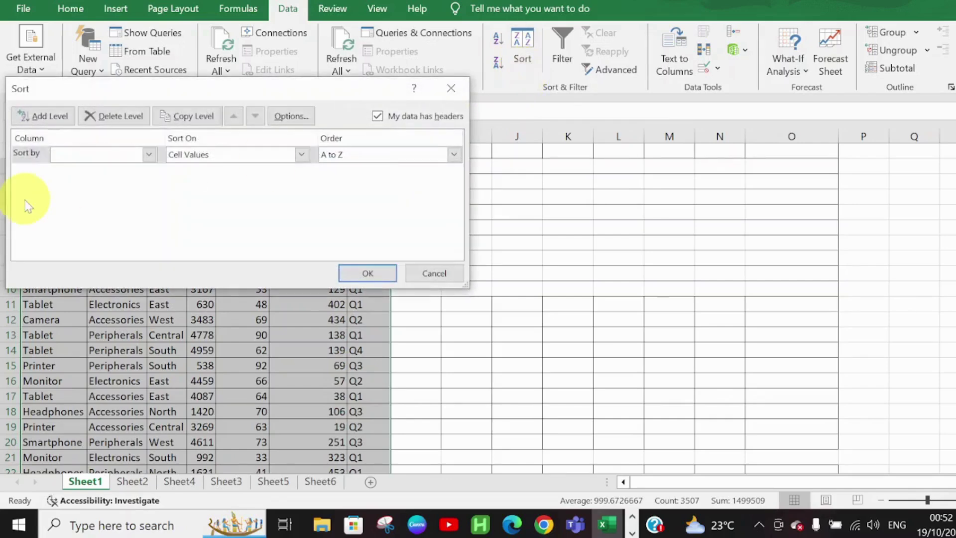
{"action": "left_click", "coordinate": [102, 156]}
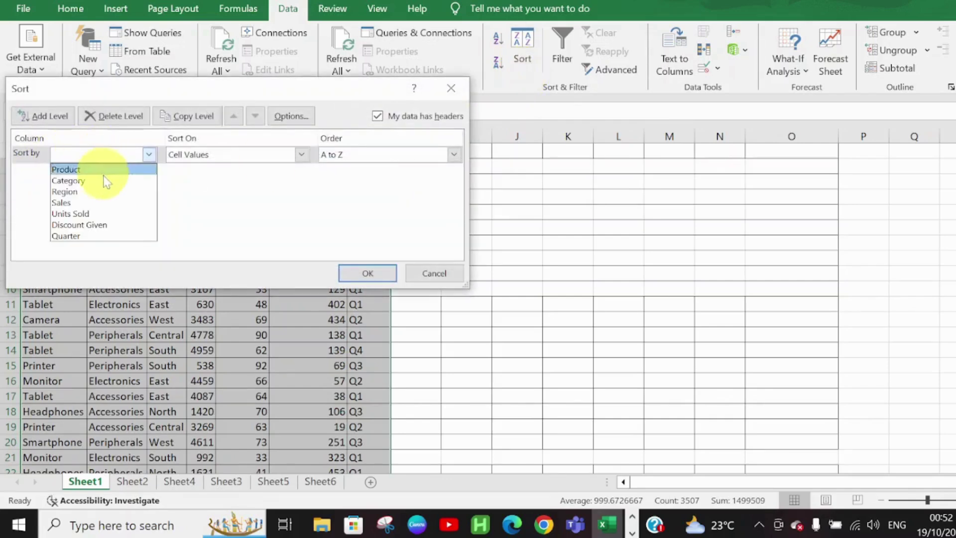
{"action": "left_click", "coordinate": [100, 180]}
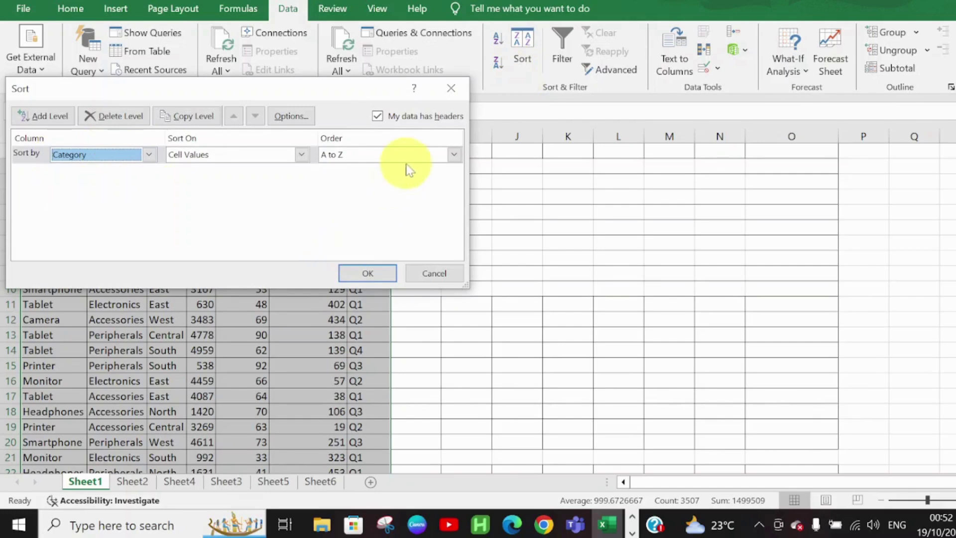
{"action": "left_click", "coordinate": [364, 277]}
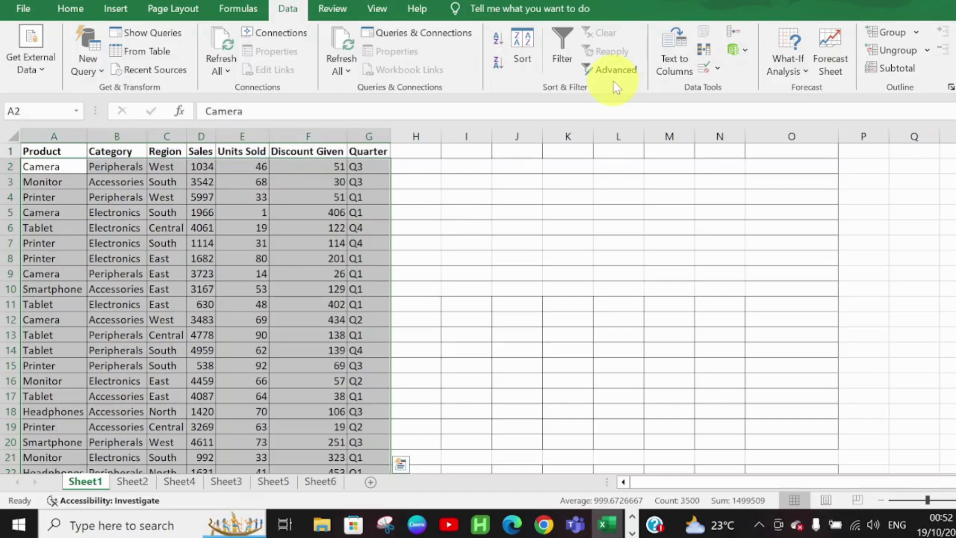
- Sort the Category column in ascending order, expanding the selection to the adjacent data
{"action": "left_click", "coordinate": [125, 131]}
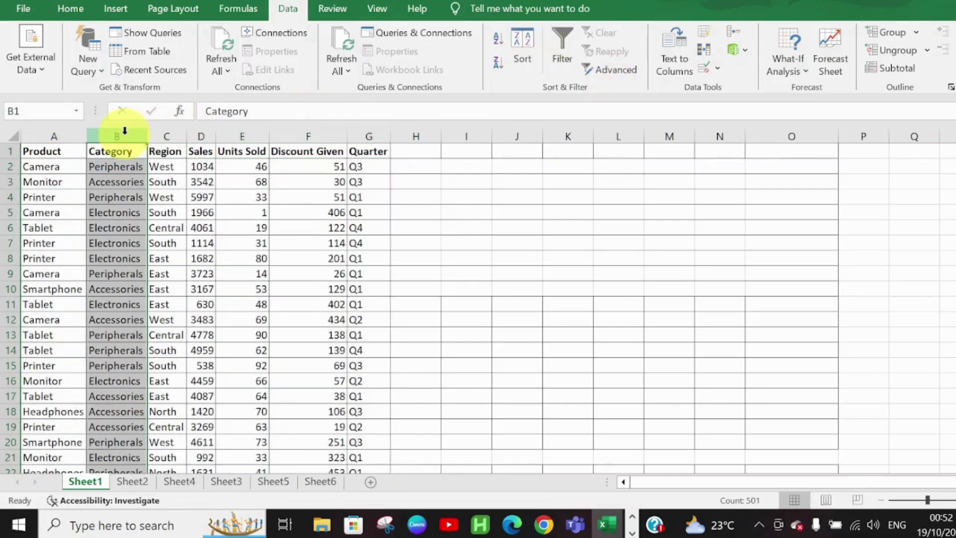
{"action": "left_click", "coordinate": [500, 40]}
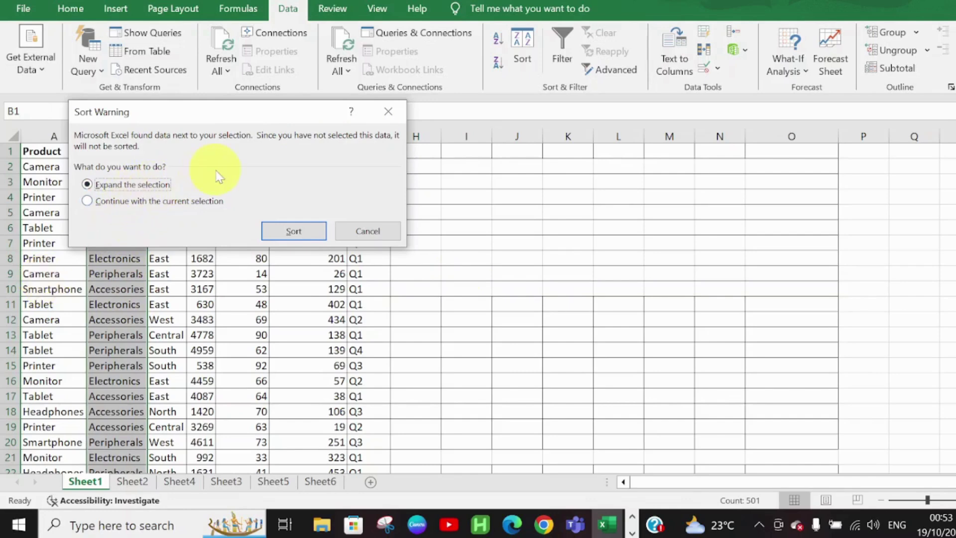
{"action": "left_click", "coordinate": [304, 232]}
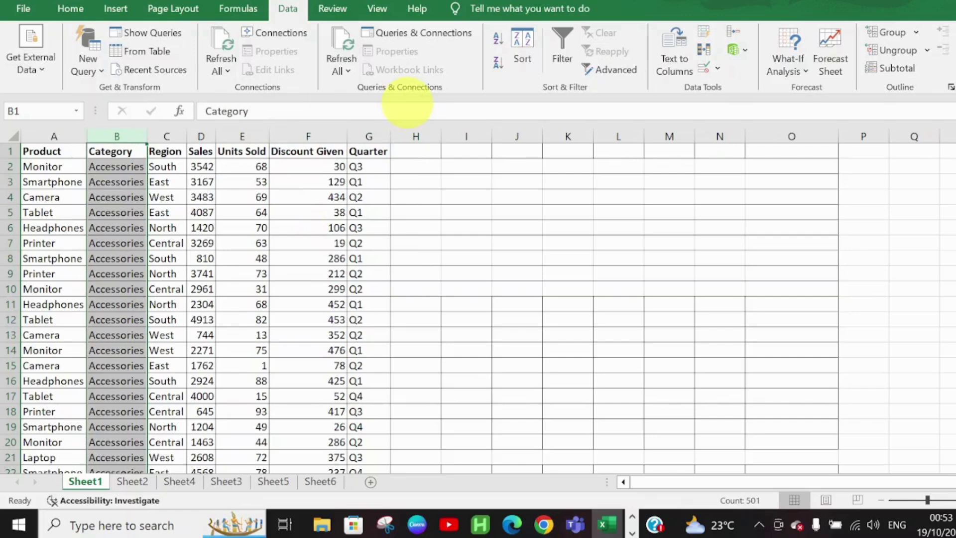
- Custom-sort only the selected Category column A to Z without expanding the selection, and undo the Category sorting
{"action": "left_click", "coordinate": [517, 71]}
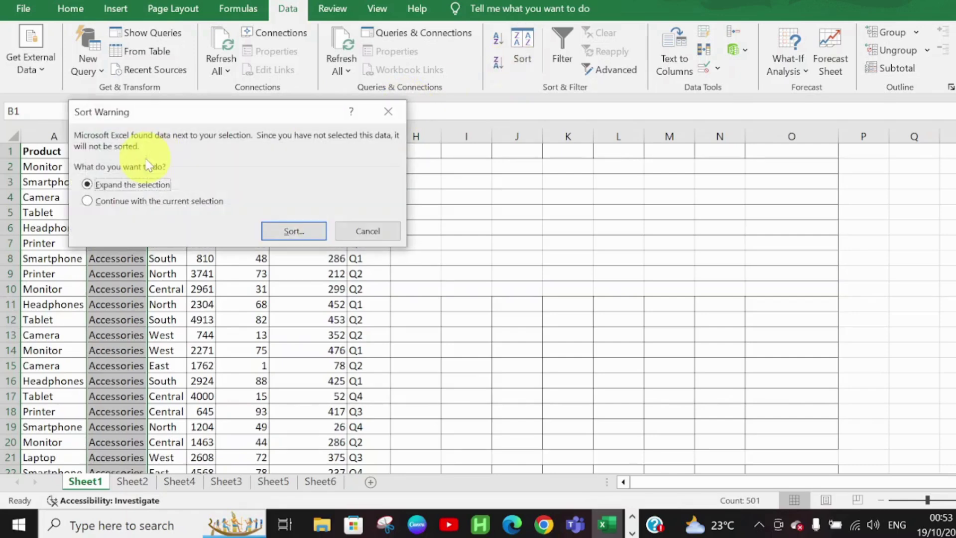
{"action": "left_click", "coordinate": [165, 185]}
{"action": "left_click", "coordinate": [166, 202]}
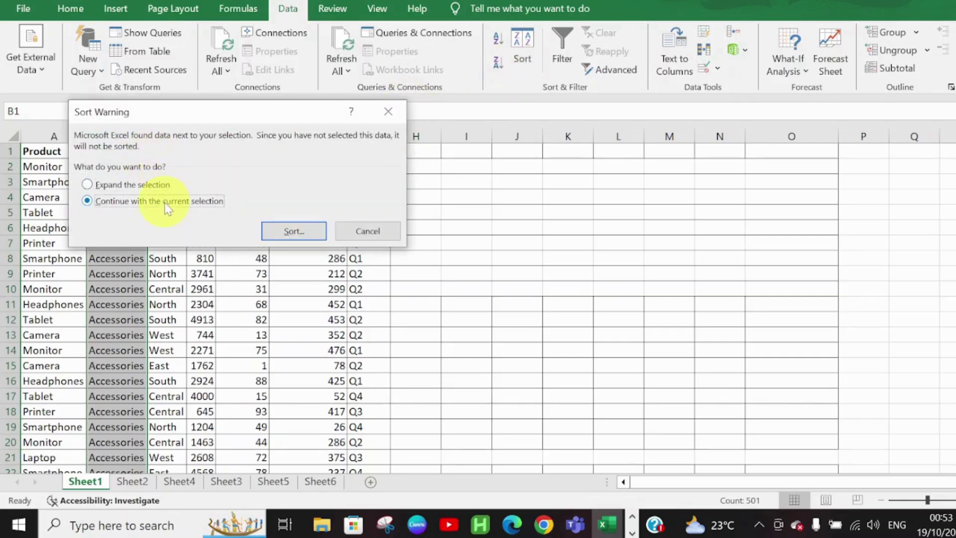
{"action": "left_click", "coordinate": [291, 238]}
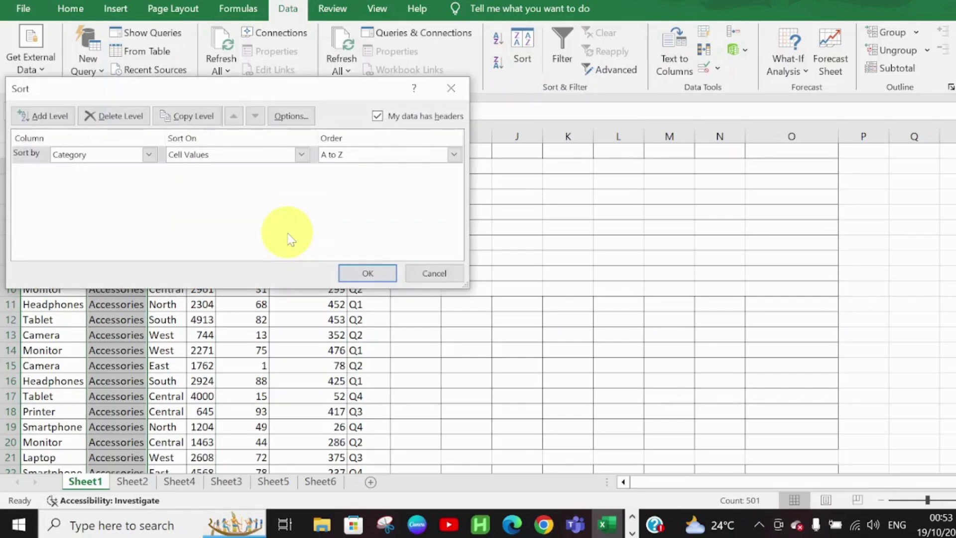
{"action": "left_click", "coordinate": [367, 274]}
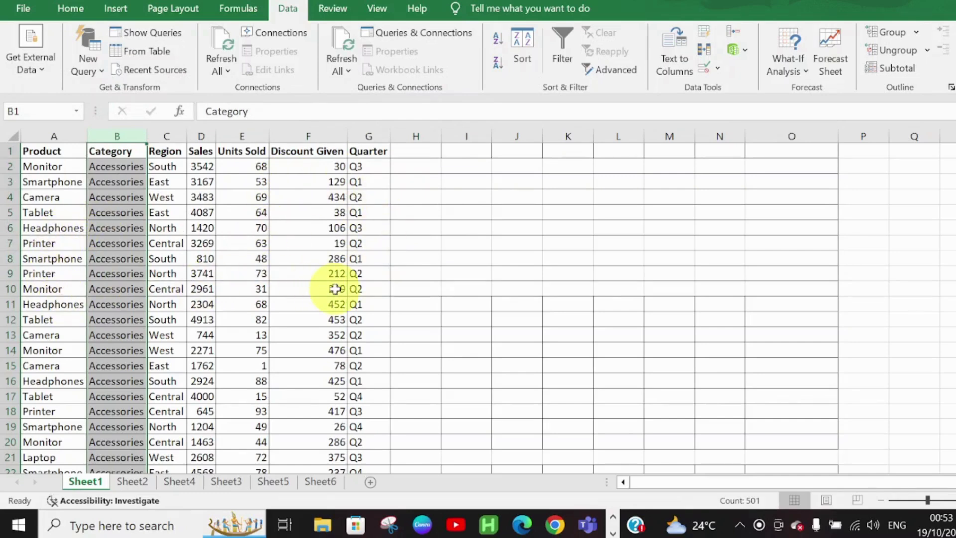
{"action": "key", "text": "Return"}
{"action": "key", "text": "ctrl+z"}
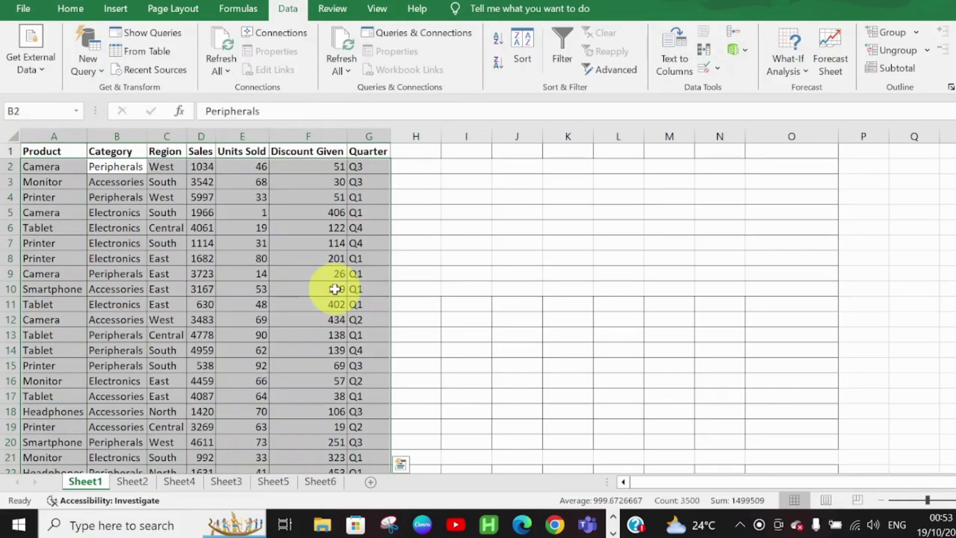
- Custom-sort columns A through G by Sales on cell values, in Largest to Smallest order
{"action": "left_click", "coordinate": [622, 245]}
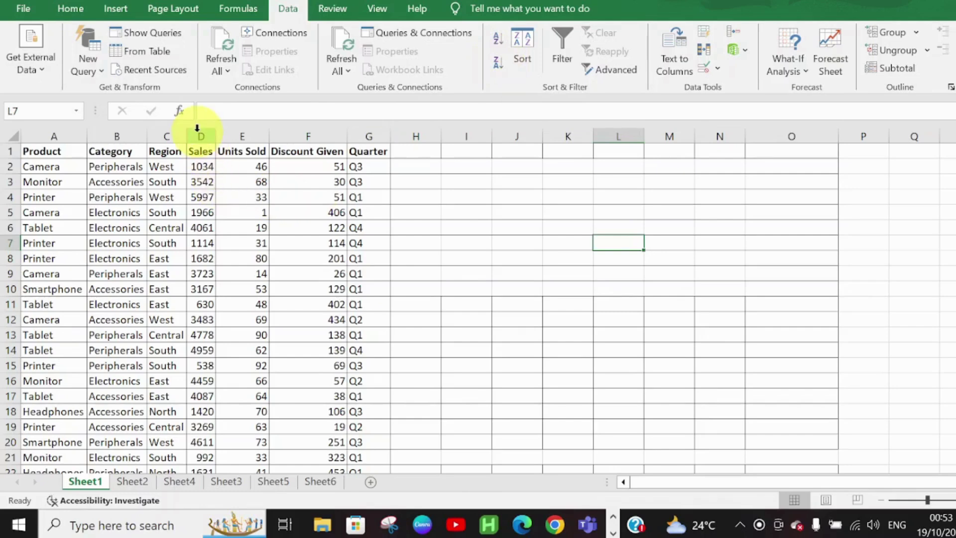
{"action": "left_click_drag", "start_coordinate": [55, 136], "coordinate": [386, 143]}
{"action": "left_click", "coordinate": [527, 69]}
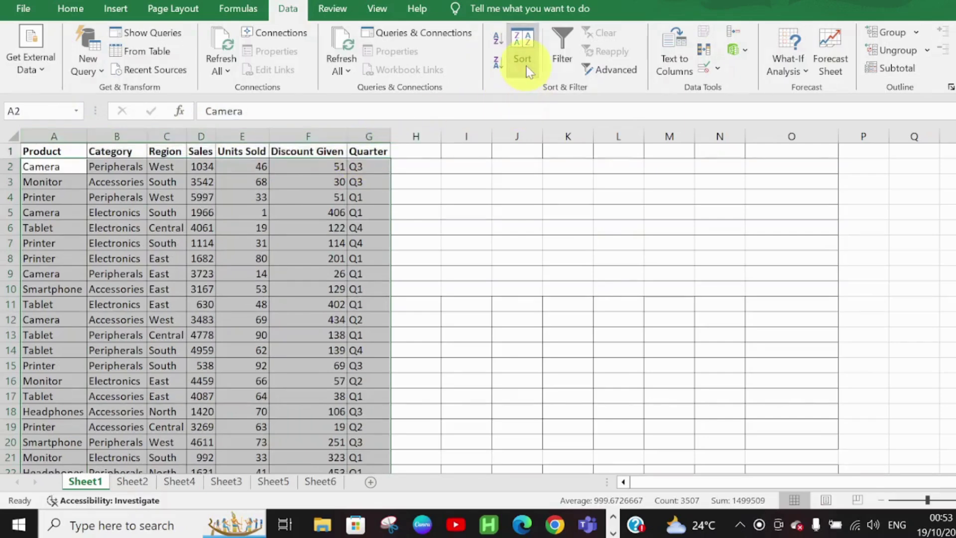
{"action": "left_click", "coordinate": [150, 154]}
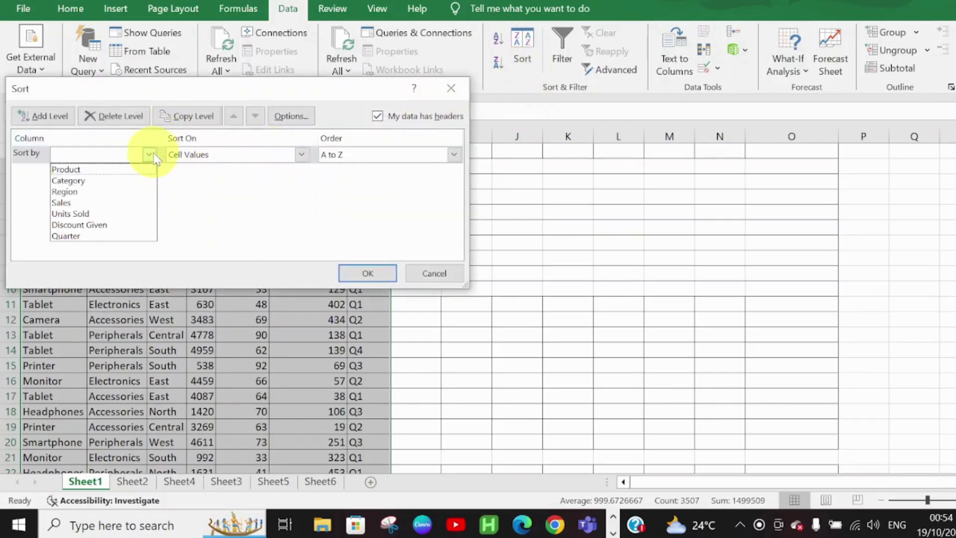
{"action": "left_click", "coordinate": [128, 203]}
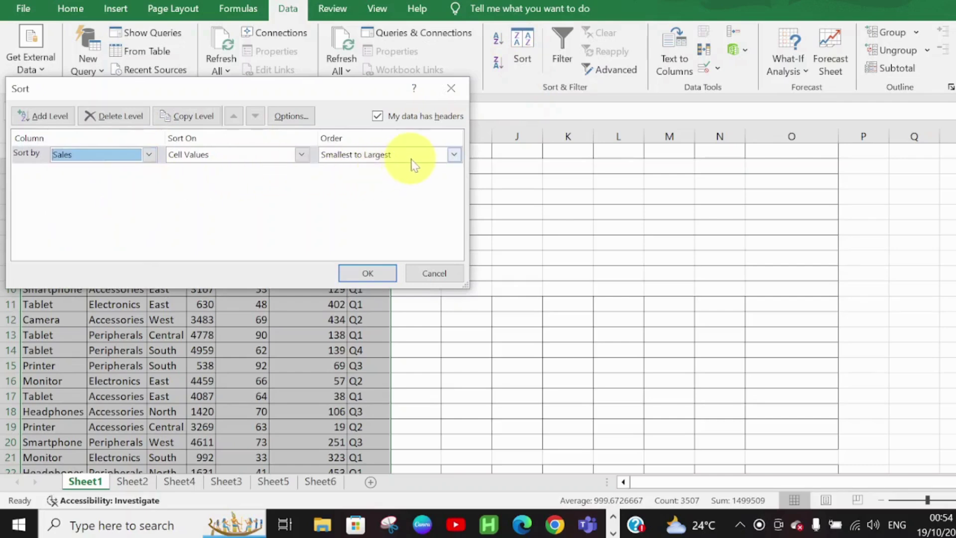
{"action": "left_click", "coordinate": [301, 155]}
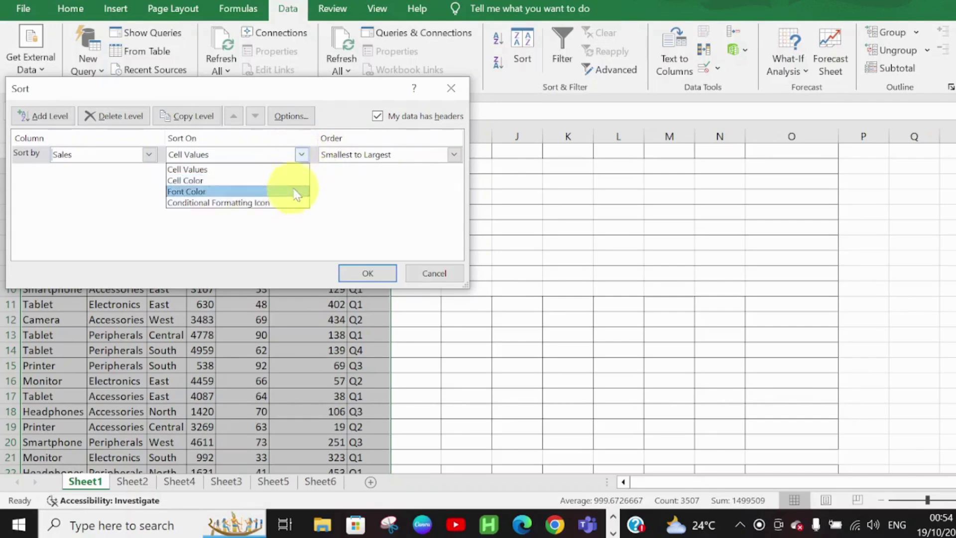
{"action": "left_click", "coordinate": [301, 167]}
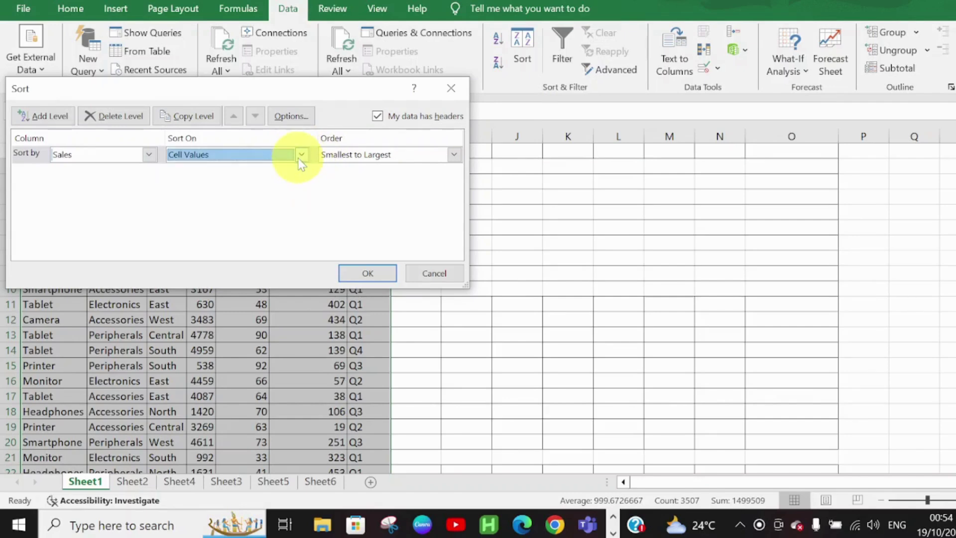
{"action": "left_click", "coordinate": [453, 154]}
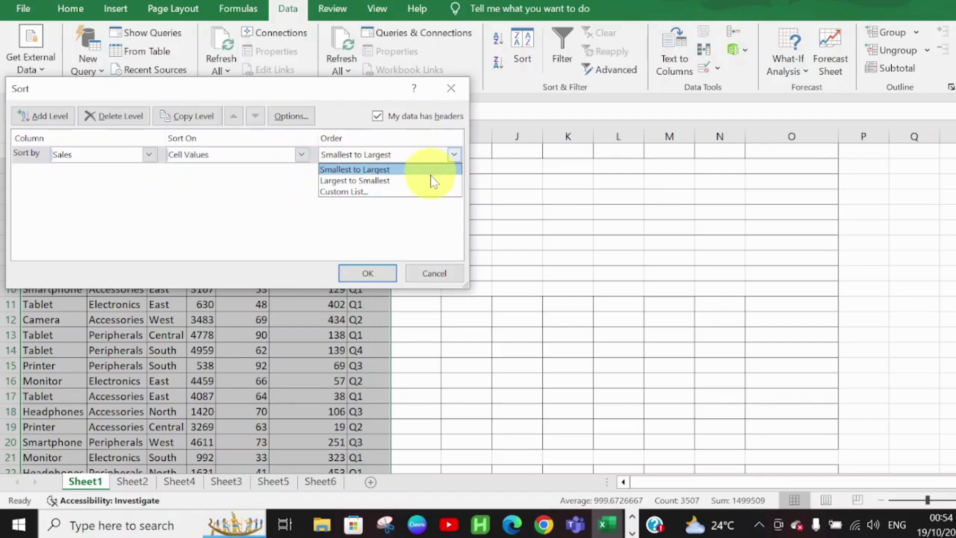
{"action": "left_click", "coordinate": [433, 180]}
{"action": "left_click", "coordinate": [359, 271]}
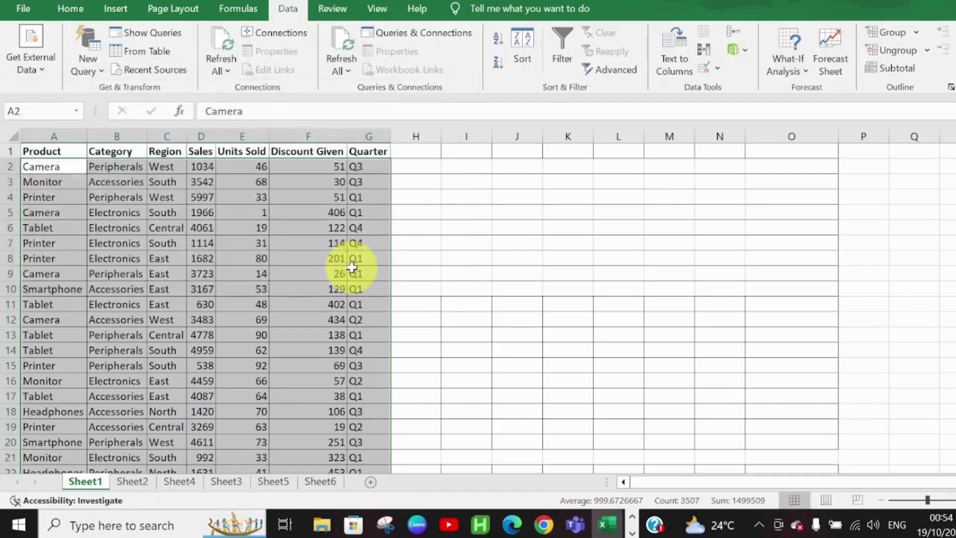
- Highlight row 2 to examine the record at the top of the sorted table
{"action": "left_click", "coordinate": [6, 166]}
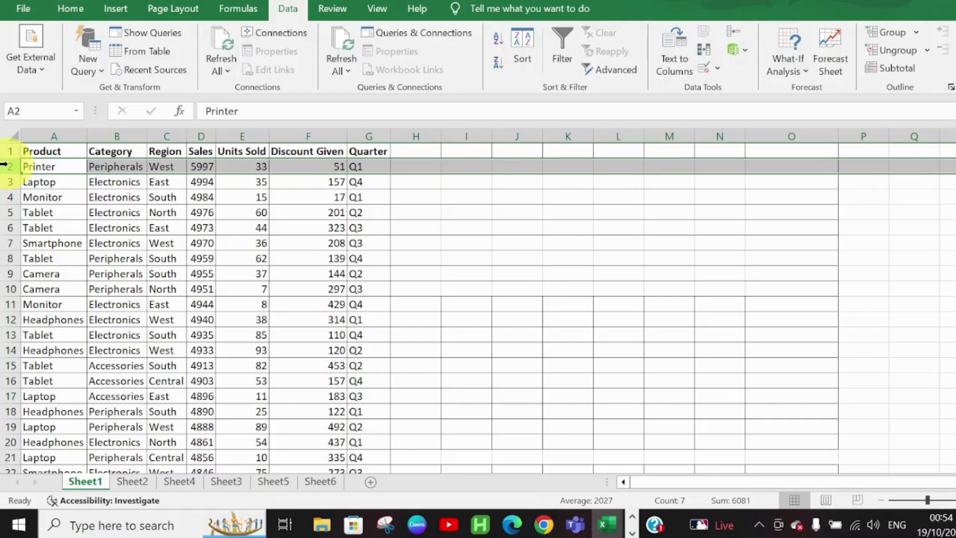
{"action": "left_click", "coordinate": [442, 211]}
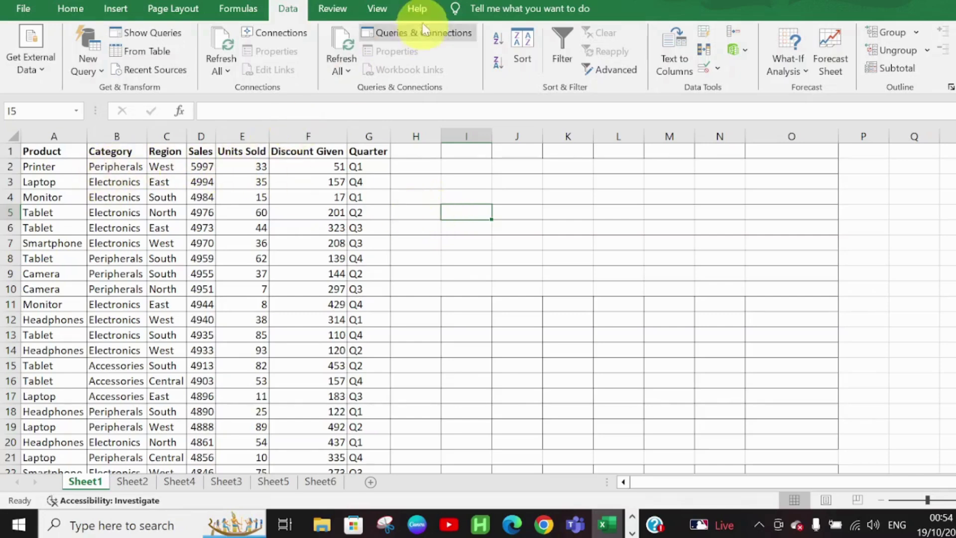
- Freeze the worksheet's top row so the column headers remain in view while scrolling
{"action": "left_click", "coordinate": [387, 12]}
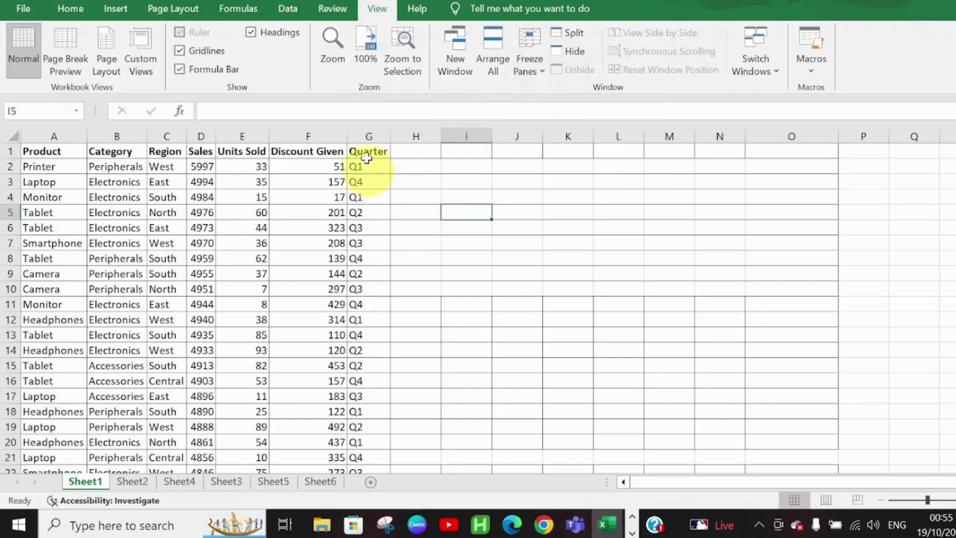
{"action": "left_click", "coordinate": [6, 151]}
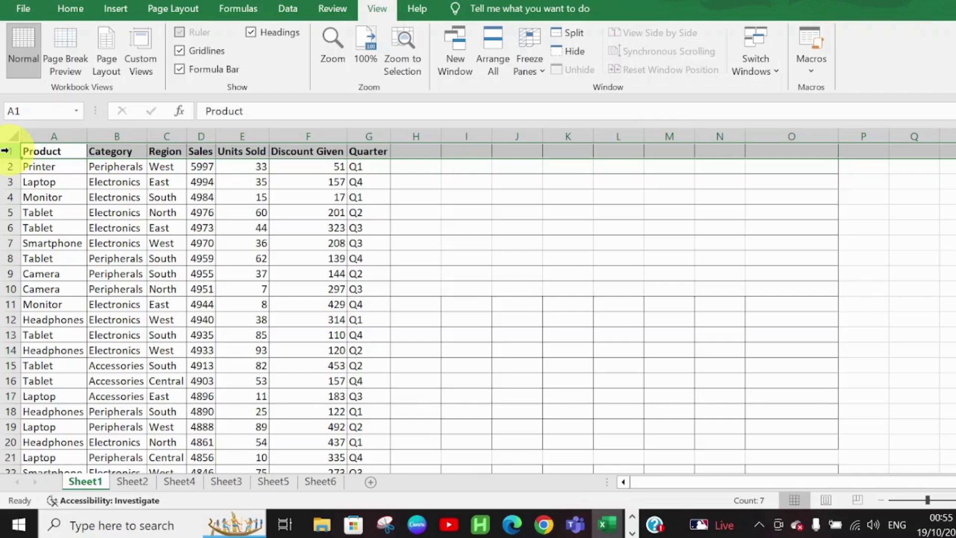
{"action": "left_click", "coordinate": [541, 75]}
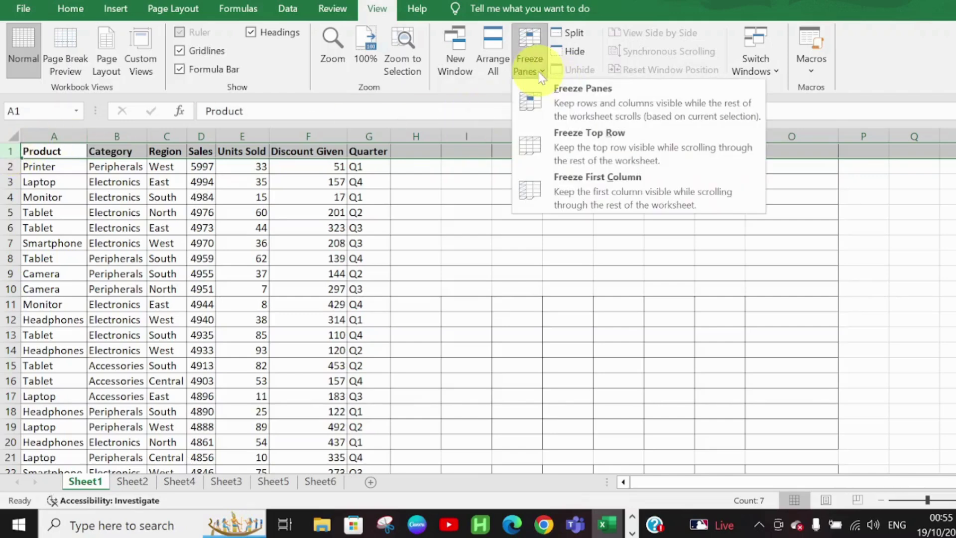
{"action": "left_click", "coordinate": [376, 192]}
{"action": "left_click", "coordinate": [430, 168]}
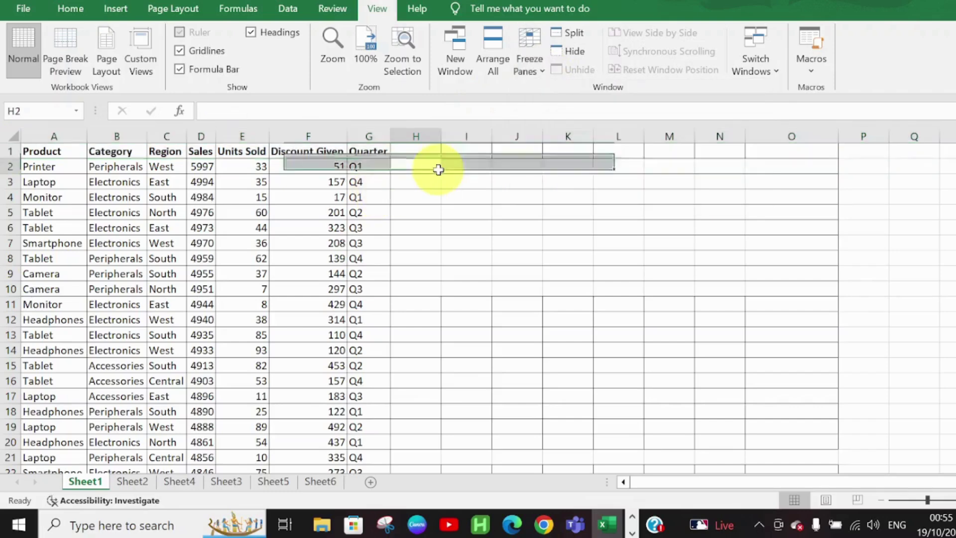
{"action": "left_click", "coordinate": [529, 70]}
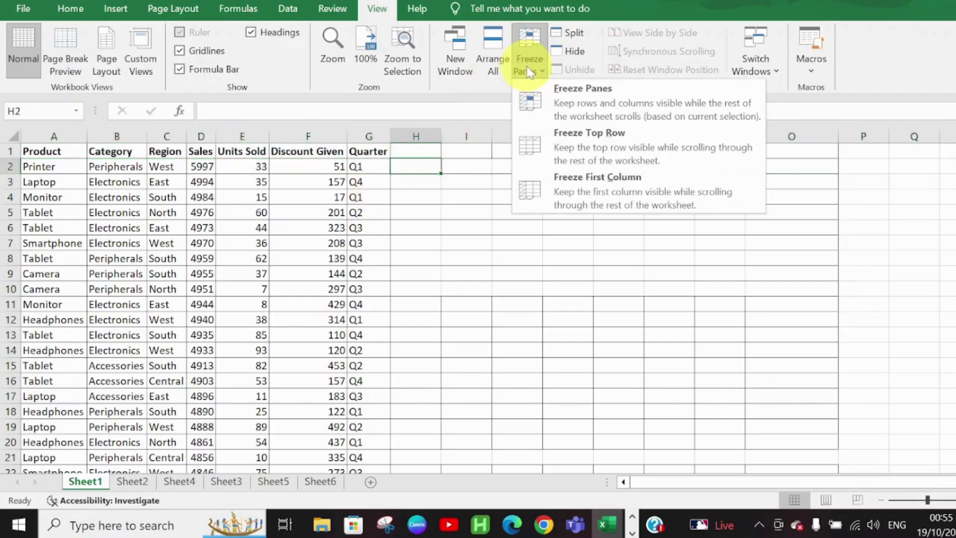
{"action": "left_click", "coordinate": [548, 147]}
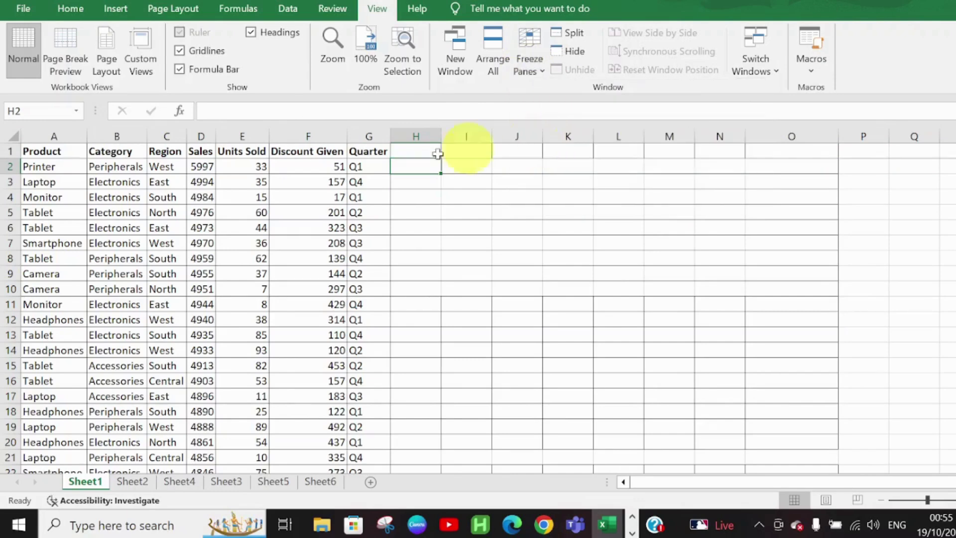
- Move down through the sales records and back up to the header, checking the header row while the data scrolls
{"action": "key", "text": "Down"}
{"action": "key", "text": "Down"}
{"action": "key", "text": "Down"}
{"action": "key", "text": "Down"}
{"action": "key", "text": "Down"}
{"action": "key", "text": "Down"}
{"action": "key", "text": "Down"}
{"action": "key", "text": "Down"}
{"action": "key", "text": "Down"}
{"action": "key", "text": "Down"}
{"action": "key", "text": "Down"}
{"action": "key", "text": "Down"}
{"action": "key", "text": "Down"}
{"action": "key", "text": "Down"}
{"action": "key", "text": "Down"}
{"action": "key", "text": "Down"}
{"action": "key", "text": "Down"}
{"action": "key", "text": "Down"}
{"action": "key", "text": "Down"}
{"action": "key", "text": "Down"}
{"action": "key", "text": "Down"}
{"action": "key", "text": "Down"}
{"action": "key", "text": "Down"}
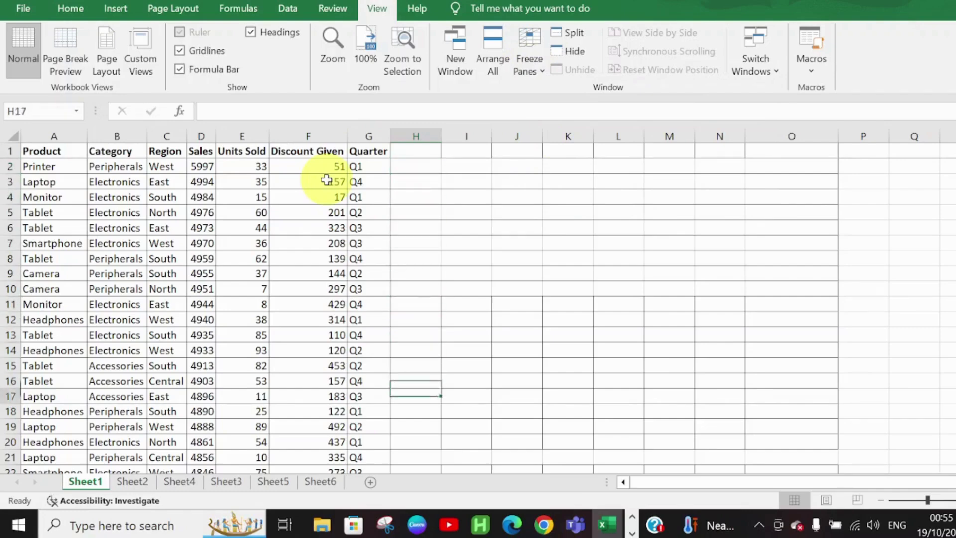
{"action": "key", "text": "Down"}
{"action": "key", "text": "Down"}
{"action": "key", "text": "Down"}
{"action": "key", "text": "Down"}
{"action": "key", "text": "Down"}
{"action": "key", "text": "Down"}
{"action": "key", "text": "Down"}
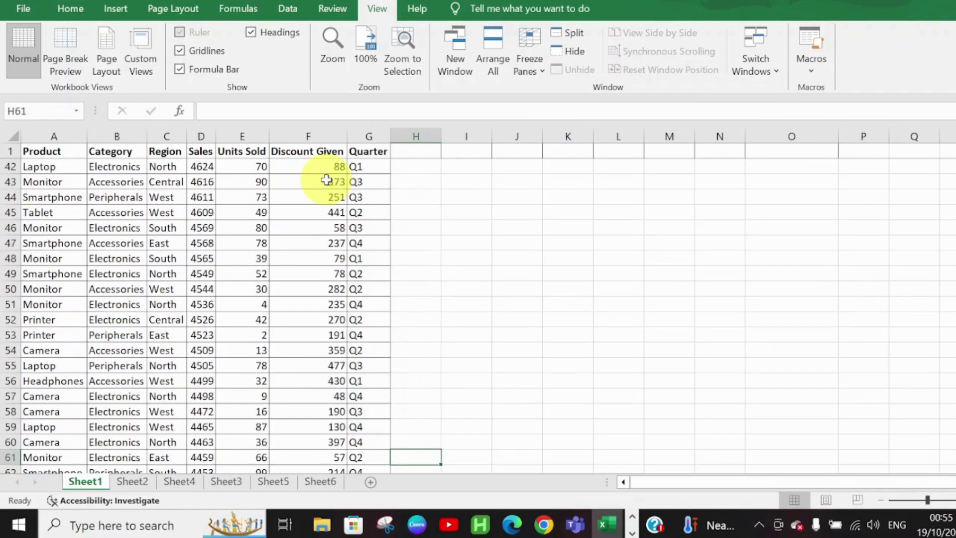
{"action": "left_click", "coordinate": [5, 150]}
{"action": "key", "text": "Down"}
{"action": "key", "text": "Down"}
{"action": "key", "text": "Down"}
{"action": "key", "text": "Down"}
{"action": "key", "text": "Down"}
{"action": "key", "text": "Down"}
{"action": "key", "text": "Down"}
{"action": "key", "text": "Down"}
{"action": "key", "text": "Down"}
{"action": "key", "text": "Down"}
{"action": "key", "text": "Down"}
{"action": "key", "text": "Down"}
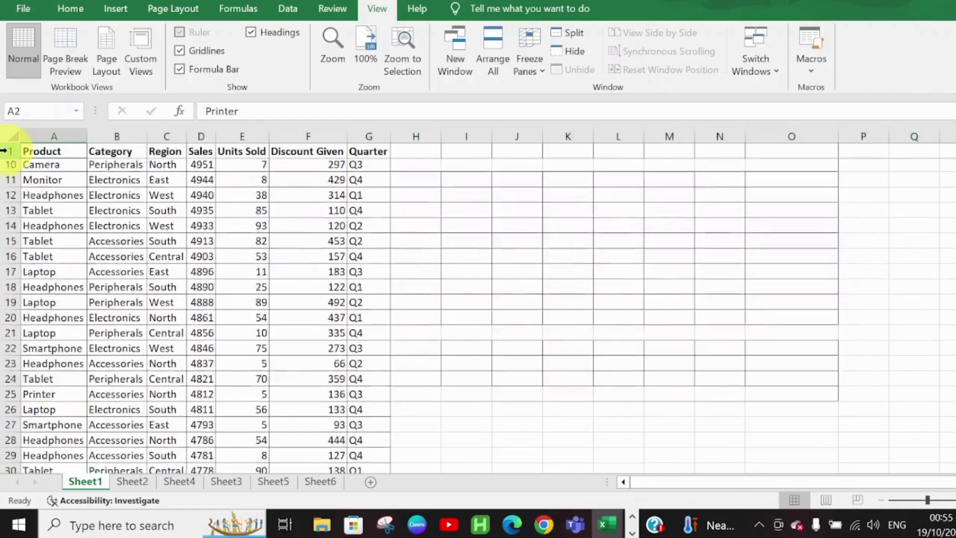
{"action": "left_click", "coordinate": [5, 151]}
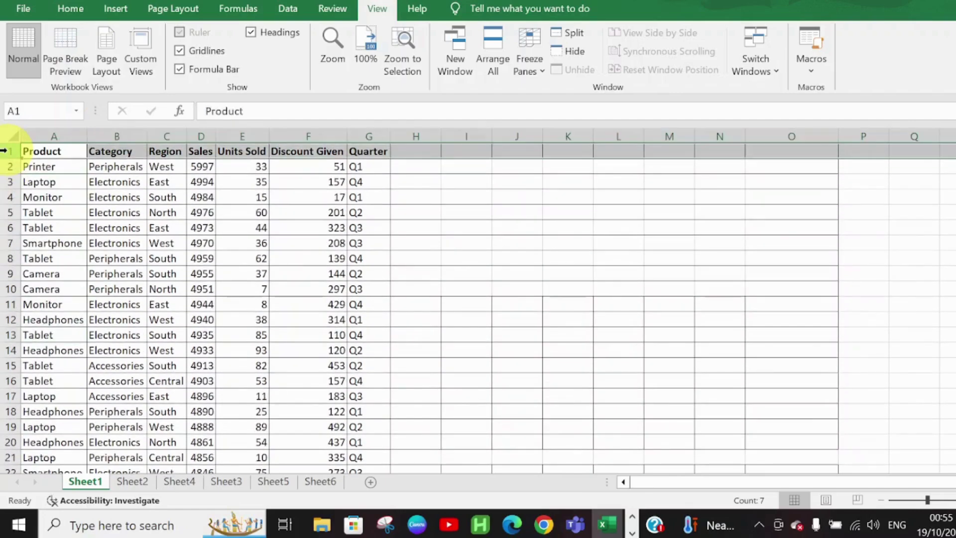
{"action": "key", "text": "Down"}
{"action": "key", "text": "Down"}
{"action": "key", "text": "Down"}
{"action": "key", "text": "Down"}
{"action": "key", "text": "Down"}
{"action": "key", "text": "Down"}
{"action": "key", "text": "Down"}
{"action": "key", "text": "Down"}
{"action": "key", "text": "Down"}
{"action": "key", "text": "Down"}
{"action": "key", "text": "Down"}
{"action": "key", "text": "Down"}
{"action": "key", "text": "Down"}
{"action": "key", "text": "Down"}
{"action": "key", "text": "Down"}
{"action": "key", "text": "Down"}
{"action": "key", "text": "Down"}
{"action": "key", "text": "Down"}
{"action": "key", "text": "Down"}
{"action": "key", "text": "Down"}
{"action": "key", "text": "Down"}
{"action": "key", "text": "Down"}
{"action": "key", "text": "Down"}
{"action": "key", "text": "Down"}
{"action": "key", "text": "Down"}
{"action": "key", "text": "Down"}
{"action": "key", "text": "Down"}
{"action": "key", "text": "Down"}
{"action": "key", "text": "Down"}
{"action": "key", "text": "Down"}
{"action": "key", "text": "Down"}
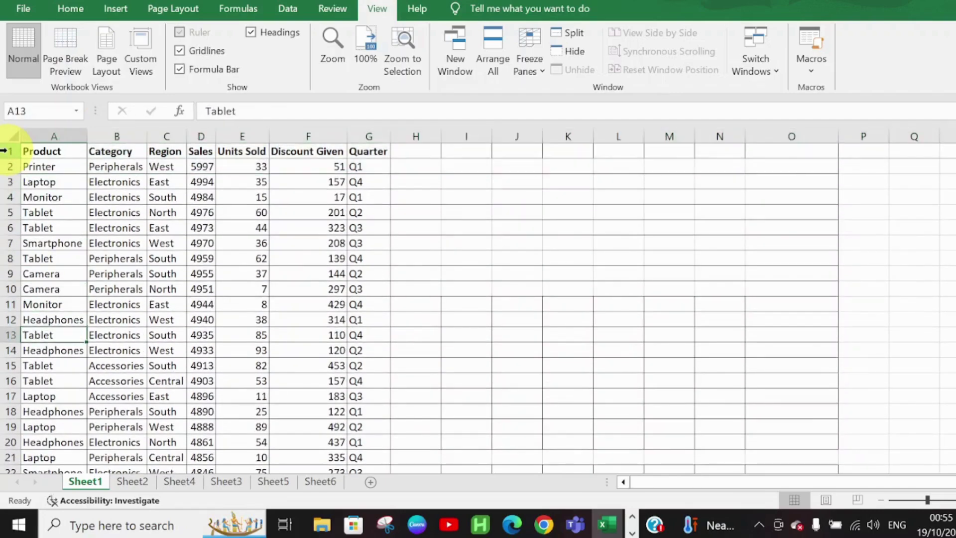
{"action": "key", "text": "Down"}
{"action": "key", "text": "Down"}
{"action": "key", "text": "Down"}
{"action": "key", "text": "Down"}
{"action": "key", "text": "Down"}
{"action": "key", "text": "Down"}
{"action": "key", "text": "Down"}
{"action": "key", "text": "Down"}
{"action": "key", "text": "Down"}
{"action": "key", "text": "Down"}
{"action": "key", "text": "Down"}
{"action": "key", "text": "Down"}
{"action": "key", "text": "Down"}
{"action": "key", "text": "Down"}
{"action": "key", "text": "Down"}
{"action": "key", "text": "Down"}
{"action": "key", "text": "Down"}
{"action": "key", "text": "Down"}
{"action": "key", "text": "Down"}
{"action": "key", "text": "Down"}
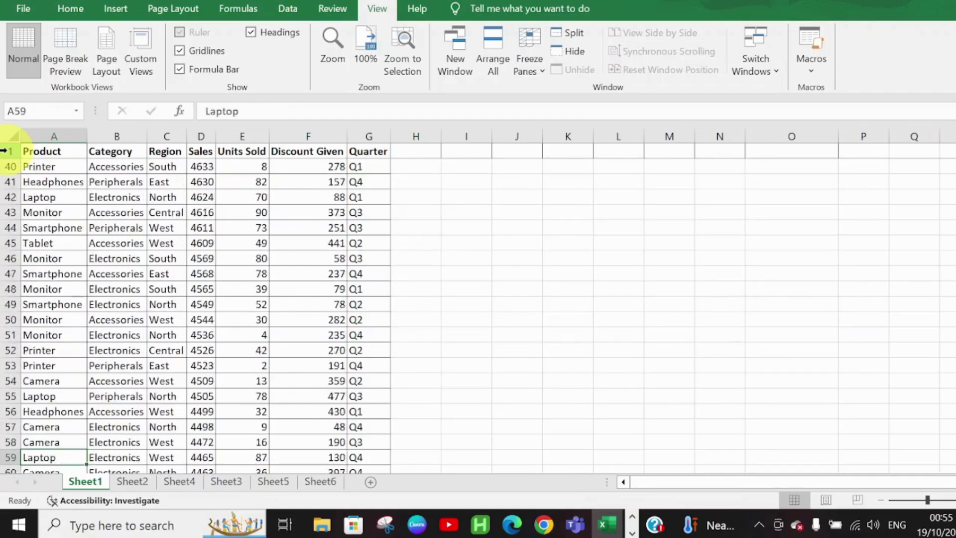
{"action": "key", "text": "Up"}
{"action": "key", "text": "Up"}
{"action": "key", "text": "Up"}
{"action": "key", "text": "Up"}
{"action": "key", "text": "Up"}
{"action": "key", "text": "Up"}
{"action": "key", "text": "Up"}
{"action": "key", "text": "Up"}
{"action": "key", "text": "Up"}
{"action": "key", "text": "Up"}
{"action": "key", "text": "Up"}
{"action": "key", "text": "Up"}
{"action": "key", "text": "Up"}
{"action": "key", "text": "Up"}
{"action": "key", "text": "Up"}
{"action": "key", "text": "Up"}
{"action": "key", "text": "Up"}
{"action": "key", "text": "Up"}
{"action": "key", "text": "Up"}
{"action": "key", "text": "Up"}
{"action": "key", "text": "Up"}
{"action": "key", "text": "Up"}
{"action": "key", "text": "Up"}
{"action": "key", "text": "Up"}
{"action": "key", "text": "Up"}
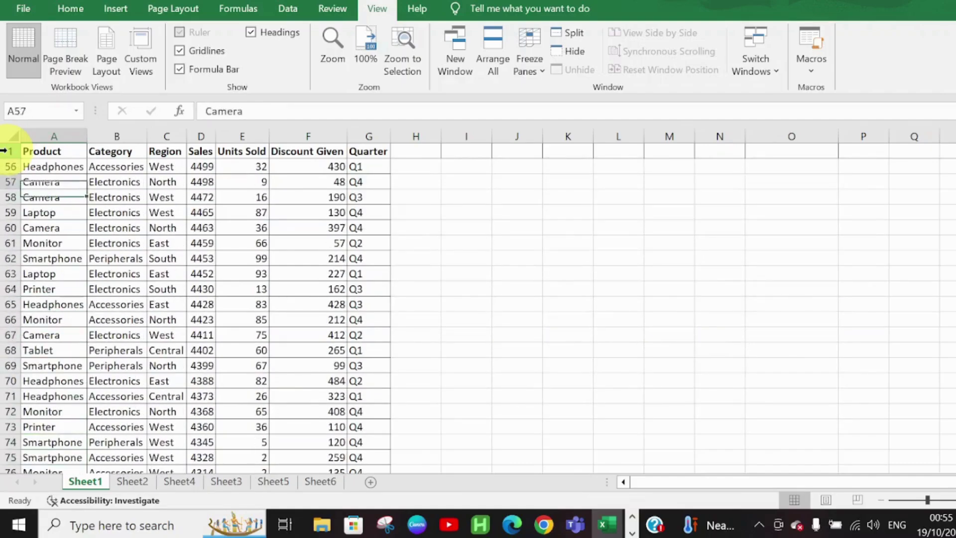
{"action": "key", "text": "Up"}
{"action": "key", "text": "Up"}
{"action": "key", "text": "Up"}
{"action": "key", "text": "Up"}
{"action": "key", "text": "Up"}
{"action": "key", "text": "Up"}
{"action": "key", "text": "Up"}
{"action": "key", "text": "Up"}
{"action": "key", "text": "Up"}
{"action": "key", "text": "Up"}
{"action": "key", "text": "Up"}
{"action": "key", "text": "Up"}
{"action": "key", "text": "Up"}
{"action": "key", "text": "Up"}
{"action": "key", "text": "Up"}
{"action": "key", "text": "Up"}
{"action": "key", "text": "Up"}
{"action": "key", "text": "Up"}
{"action": "key", "text": "Up"}
{"action": "key", "text": "Up"}
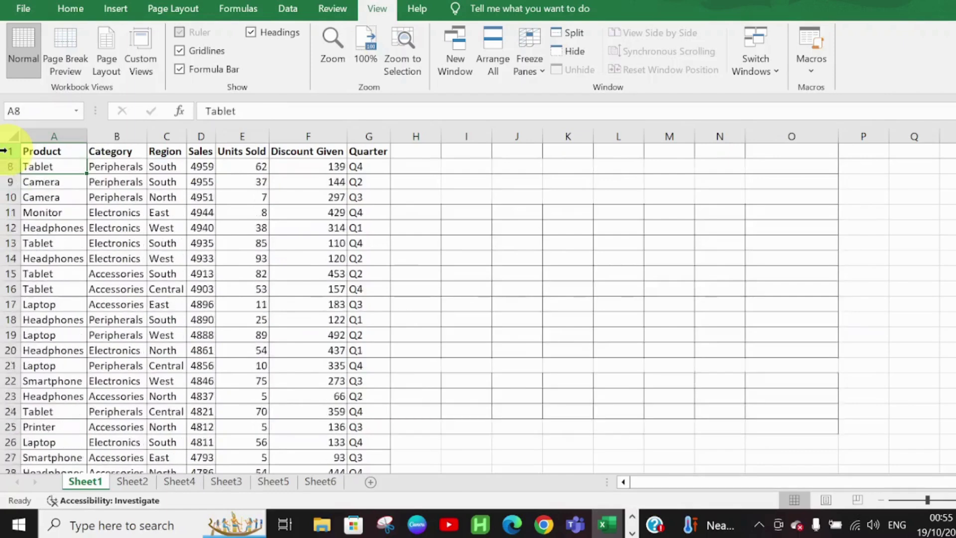
- Unfreeze the worksheet panes so all rows and columns scroll together
{"action": "left_click", "coordinate": [530, 63]}
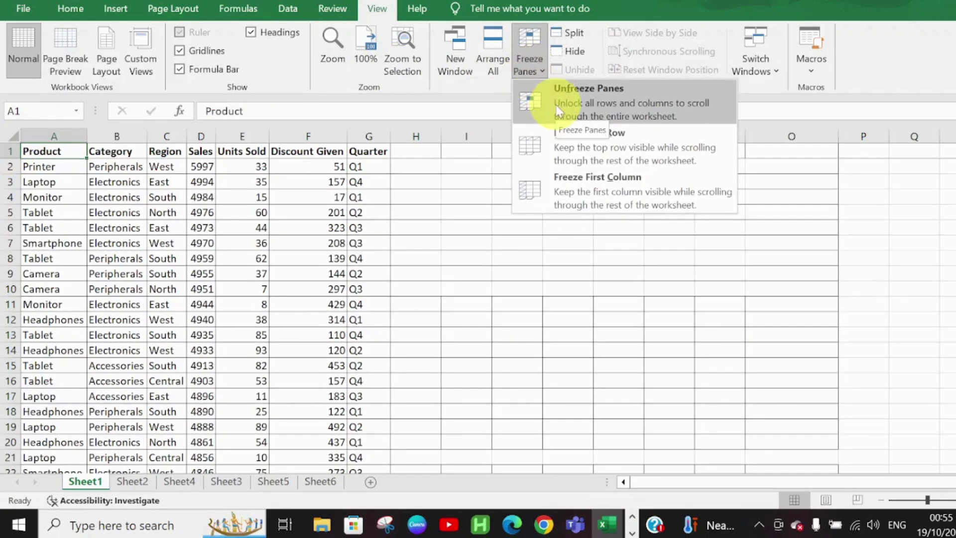
{"action": "left_click", "coordinate": [558, 110]}
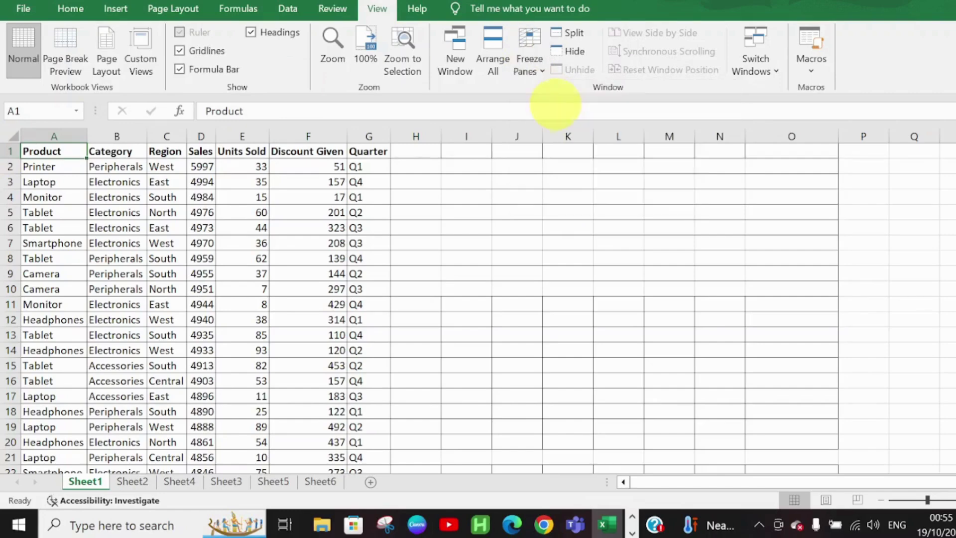
- Move down through the sales records and back up to cell A1, checking how the header row scrolls without frozen panes
{"action": "key", "text": "Down"}
{"action": "key", "text": "Down"}
{"action": "key", "text": "Down"}
{"action": "key", "text": "Down"}
{"action": "key", "text": "Down"}
{"action": "key", "text": "Down"}
{"action": "key", "text": "Down"}
{"action": "key", "text": "Down"}
{"action": "key", "text": "Down"}
{"action": "key", "text": "Down"}
{"action": "key", "text": "Down"}
{"action": "key", "text": "Down"}
{"action": "key", "text": "Down"}
{"action": "key", "text": "Down"}
{"action": "key", "text": "Down"}
{"action": "key", "text": "Down"}
{"action": "key", "text": "Down"}
{"action": "key", "text": "Down"}
{"action": "key", "text": "Down"}
{"action": "key", "text": "Down"}
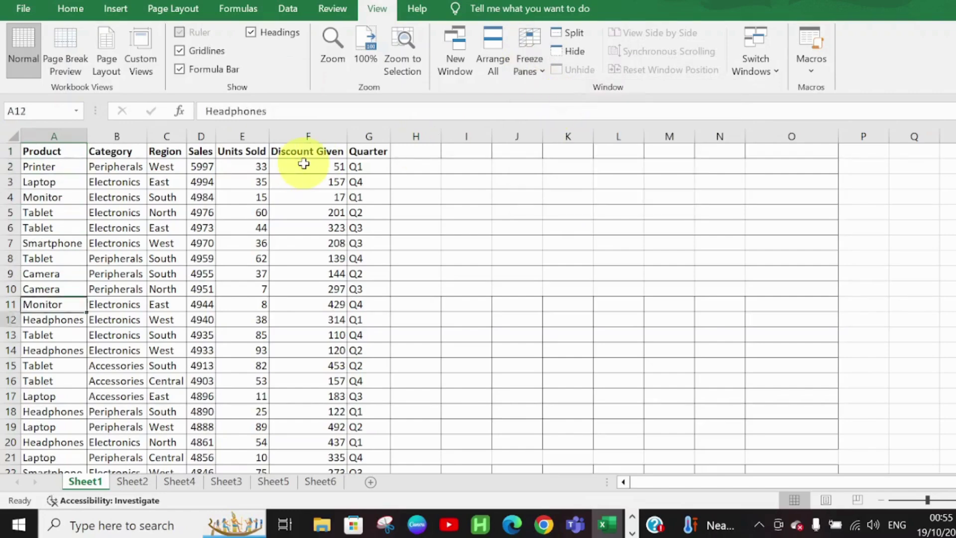
{"action": "key", "text": "Down"}
{"action": "key", "text": "Down"}
{"action": "key", "text": "Down"}
{"action": "key", "text": "Down"}
{"action": "key", "text": "Down"}
{"action": "key", "text": "Down"}
{"action": "key", "text": "Down"}
{"action": "key", "text": "Down"}
{"action": "key", "text": "Down"}
{"action": "key", "text": "Down"}
{"action": "key", "text": "Down"}
{"action": "key", "text": "Down"}
{"action": "key", "text": "Down"}
{"action": "key", "text": "Down"}
{"action": "key", "text": "Down"}
{"action": "key", "text": "Down"}
{"action": "key", "text": "Down"}
{"action": "key", "text": "Down"}
{"action": "key", "text": "Down"}
{"action": "key", "text": "Down"}
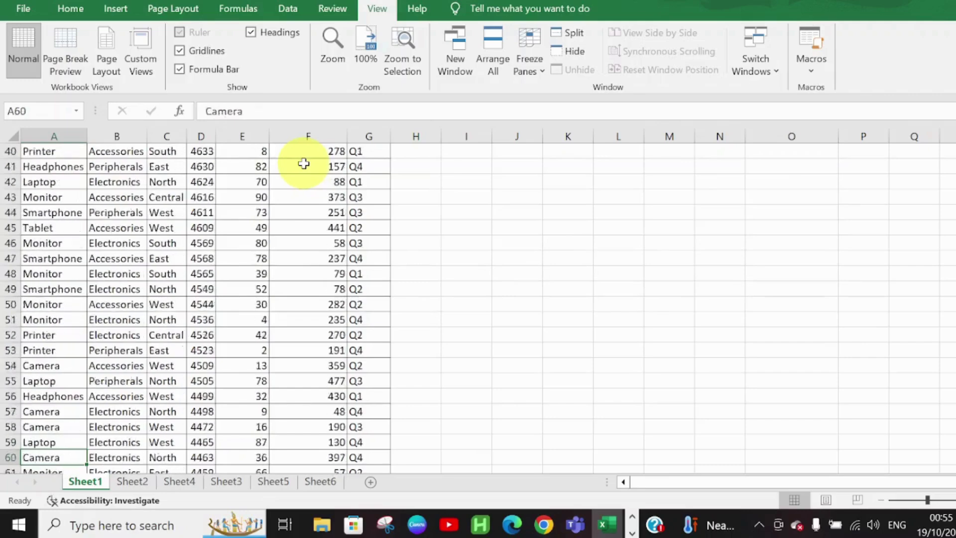
{"action": "key", "text": "Down"}
{"action": "key", "text": "Down"}
{"action": "key", "text": "Down"}
{"action": "key", "text": "Down"}
{"action": "key", "text": "Down"}
{"action": "key", "text": "Down"}
{"action": "key", "text": "Down"}
{"action": "key", "text": "Down"}
{"action": "key", "text": "Down"}
{"action": "key", "text": "Down"}
{"action": "key", "text": "Down"}
{"action": "key", "text": "Down"}
{"action": "key", "text": "Down"}
{"action": "key", "text": "Down"}
{"action": "key", "text": "Down"}
{"action": "key", "text": "Down"}
{"action": "key", "text": "Down"}
{"action": "key", "text": "Down"}
{"action": "key", "text": "Down"}
{"action": "key", "text": "Down"}
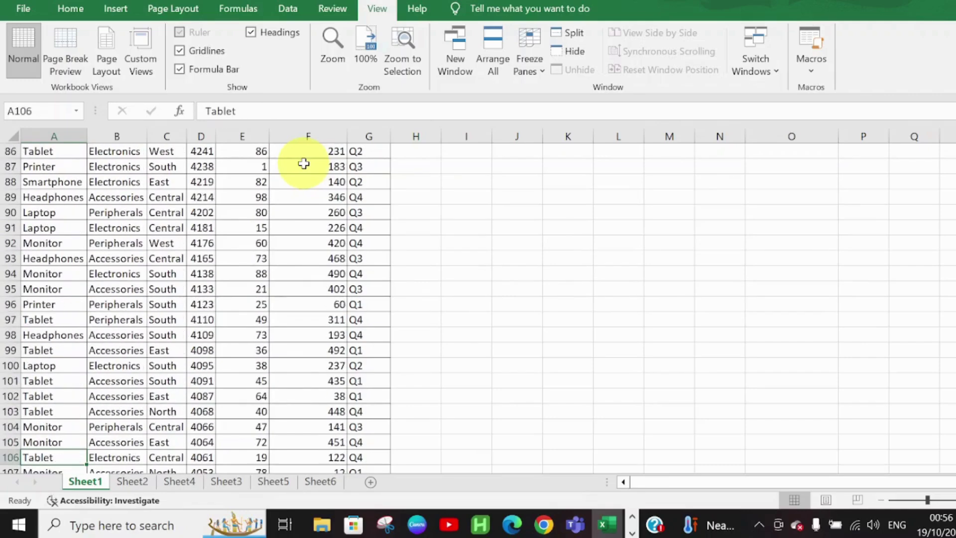
{"action": "key", "text": "Up"}
{"action": "key", "text": "Up"}
{"action": "key", "text": "Up"}
{"action": "key", "text": "Up"}
{"action": "key", "text": "Up"}
{"action": "key", "text": "Up"}
{"action": "key", "text": "Up"}
{"action": "key", "text": "Up"}
{"action": "key", "text": "Up"}
{"action": "key", "text": "Up"}
{"action": "key", "text": "Up"}
{"action": "key", "text": "Up"}
{"action": "key", "text": "Up"}
{"action": "key", "text": "Up"}
{"action": "key", "text": "Up"}
{"action": "key", "text": "Up"}
{"action": "key", "text": "Up"}
{"action": "key", "text": "Up"}
{"action": "key", "text": "Up"}
{"action": "key", "text": "Up"}
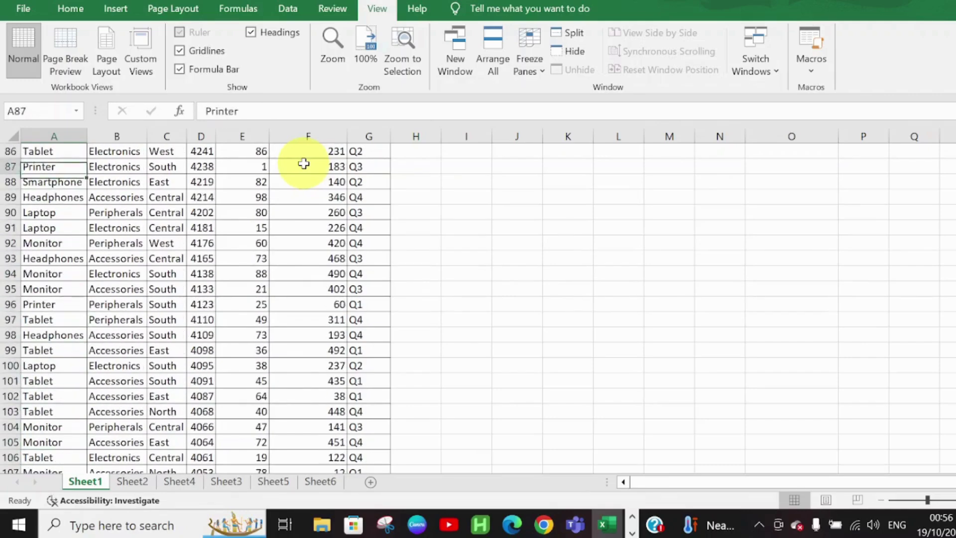
{"action": "key", "text": "Up"}
{"action": "key", "text": "Up"}
{"action": "key", "text": "Up"}
{"action": "key", "text": "Up"}
{"action": "key", "text": "Up"}
{"action": "key", "text": "Up"}
{"action": "key", "text": "Up"}
{"action": "key", "text": "Up"}
{"action": "key", "text": "Up"}
{"action": "key", "text": "Up"}
{"action": "key", "text": "Up"}
{"action": "key", "text": "Up"}
{"action": "key", "text": "Up"}
{"action": "key", "text": "Up"}
{"action": "key", "text": "Up"}
{"action": "key", "text": "Up"}
{"action": "key", "text": "Up"}
{"action": "key", "text": "Up"}
{"action": "key", "text": "Up"}
{"action": "key", "text": "Up"}
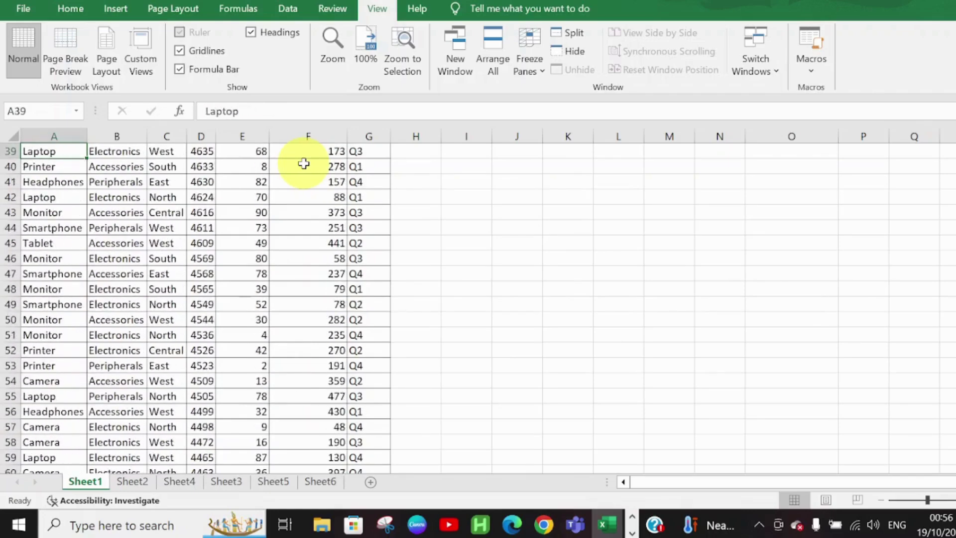
{"action": "key", "text": "Up"}
{"action": "key", "text": "Up"}
{"action": "key", "text": "Up"}
{"action": "key", "text": "Up"}
{"action": "key", "text": "Up"}
{"action": "key", "text": "Up"}
{"action": "key", "text": "Up"}
{"action": "key", "text": "Up"}
{"action": "key", "text": "Up"}
{"action": "key", "text": "Up"}
{"action": "key", "text": "Up"}
{"action": "key", "text": "Up"}
{"action": "key", "text": "Up"}
{"action": "key", "text": "Up"}
{"action": "key", "text": "Up"}
{"action": "key", "text": "Up"}
{"action": "key", "text": "Up"}
{"action": "key", "text": "Up"}
{"action": "key", "text": "Up"}
{"action": "key", "text": "Up"}
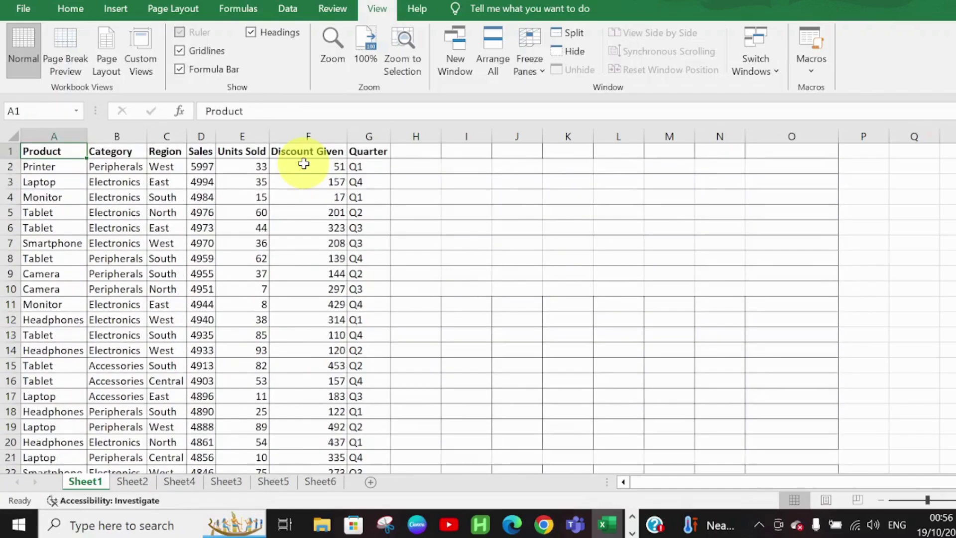
- Freeze the worksheet's first column so the Product column remains in view while scrolling sideways
{"action": "left_click", "coordinate": [535, 81]}
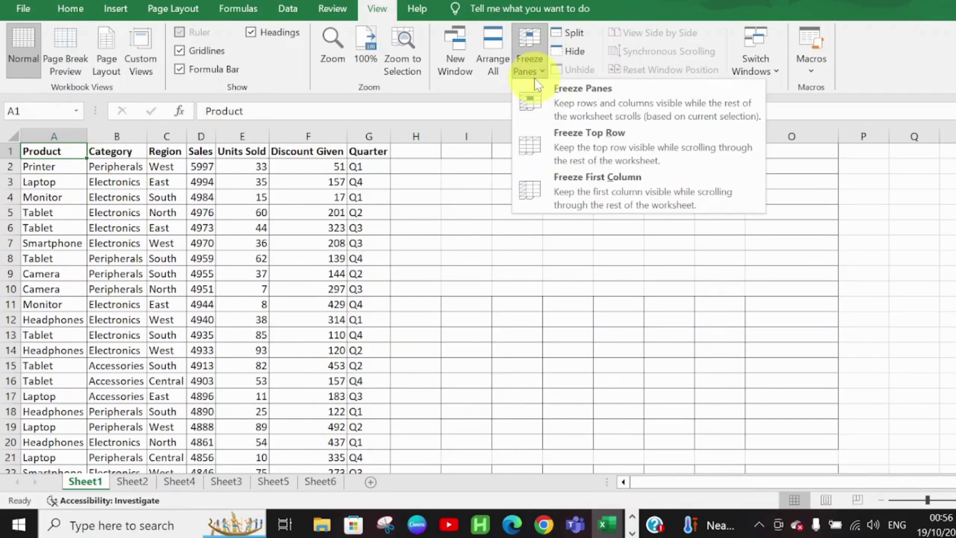
{"action": "left_click", "coordinate": [595, 213]}
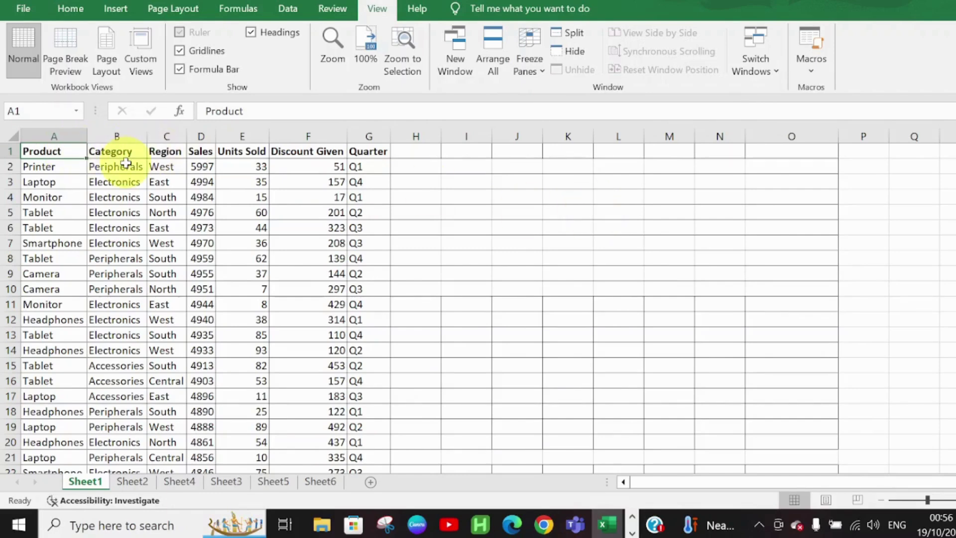
- Move down through the sales records and back up to cell A1, checking how the header row scrolls with only the first column frozen
{"action": "key", "text": "Down"}
{"action": "key", "text": "Down"}
{"action": "key", "text": "Down"}
{"action": "key", "text": "Down"}
{"action": "key", "text": "Down"}
{"action": "key", "text": "Down"}
{"action": "key", "text": "Down"}
{"action": "key", "text": "Down"}
{"action": "key", "text": "Down"}
{"action": "key", "text": "Down"}
{"action": "key", "text": "Down"}
{"action": "key", "text": "Down"}
{"action": "key", "text": "Down"}
{"action": "key", "text": "Down"}
{"action": "key", "text": "Down"}
{"action": "key", "text": "Down"}
{"action": "key", "text": "Down"}
{"action": "key", "text": "Down"}
{"action": "key", "text": "Down"}
{"action": "key", "text": "Down"}
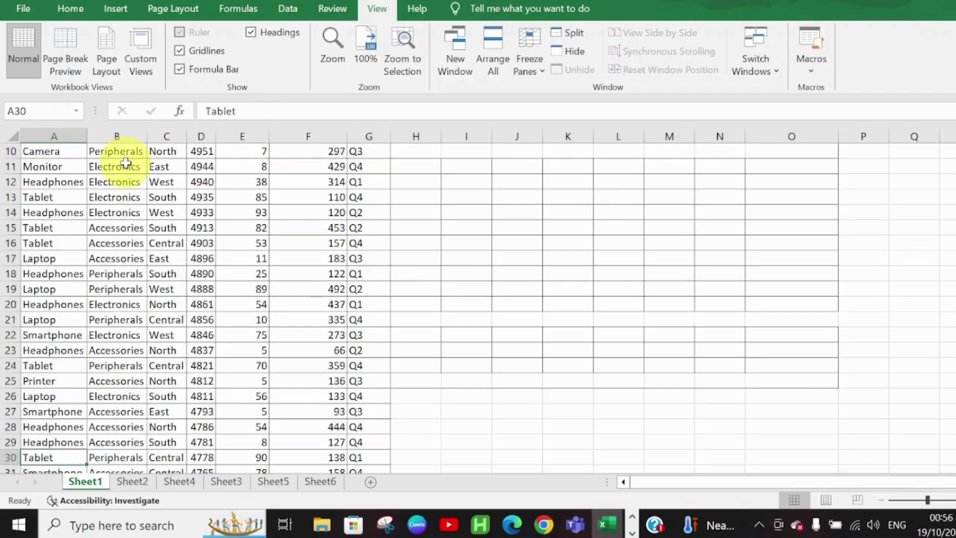
{"action": "key", "text": "Down"}
{"action": "key", "text": "Down"}
{"action": "key", "text": "Down"}
{"action": "key", "text": "Down"}
{"action": "key", "text": "Down"}
{"action": "key", "text": "Down"}
{"action": "key", "text": "Down"}
{"action": "key", "text": "Down"}
{"action": "key", "text": "Up"}
{"action": "key", "text": "Up"}
{"action": "key", "text": "Up"}
{"action": "key", "text": "Up"}
{"action": "key", "text": "Up"}
{"action": "key", "text": "Up"}
{"action": "key", "text": "Up"}
{"action": "key", "text": "Up"}
{"action": "key", "text": "Up"}
{"action": "key", "text": "Up"}
{"action": "key", "text": "Up"}
{"action": "key", "text": "Up"}
{"action": "key", "text": "Up"}
{"action": "key", "text": "Up"}
{"action": "key", "text": "Up"}
{"action": "key", "text": "Up"}
{"action": "key", "text": "Up"}
{"action": "key", "text": "Up"}
{"action": "key", "text": "Up"}
{"action": "key", "text": "Up"}
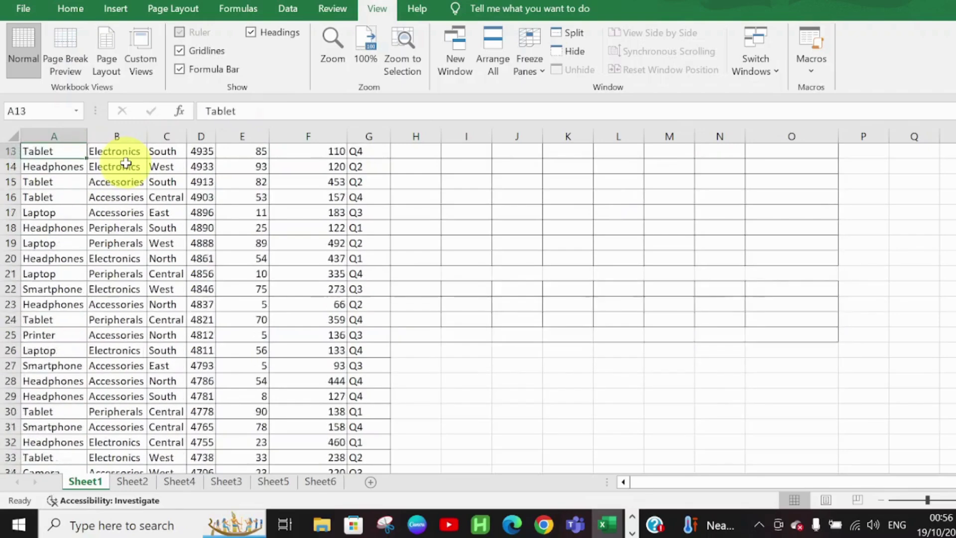
{"action": "key", "text": "Up"}
{"action": "key", "text": "Up"}
{"action": "key", "text": "Up"}
{"action": "key", "text": "Up"}
{"action": "key", "text": "Up"}
{"action": "key", "text": "Up"}
{"action": "key", "text": "Up"}
{"action": "key", "text": "Up"}
{"action": "key", "text": "Up"}
{"action": "key", "text": "Up"}
{"action": "key", "text": "Up"}
{"action": "key", "text": "Up"}
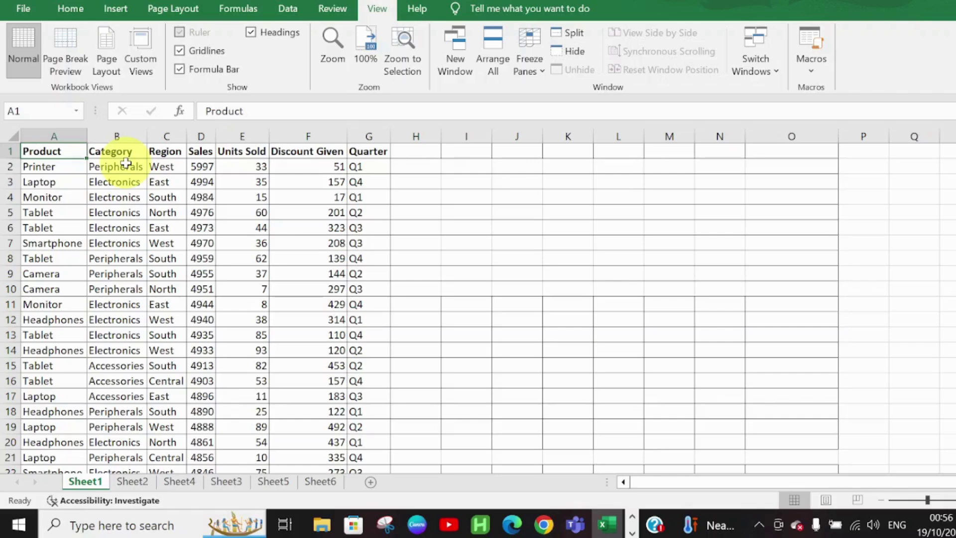
- Move across row 1 to column EG and back toward the table, checking the frozen Product column while the other columns scroll
{"action": "key", "text": "Right"}
{"action": "key", "text": "Right"}
{"action": "key", "text": "Right"}
{"action": "key", "text": "Right"}
{"action": "key", "text": "Right"}
{"action": "key", "text": "Right"}
{"action": "key", "text": "Right"}
{"action": "key", "text": "Right"}
{"action": "key", "text": "Right"}
{"action": "key", "text": "Right"}
{"action": "key", "text": "Right"}
{"action": "key", "text": "Right"}
{"action": "key", "text": "Right"}
{"action": "key", "text": "Right"}
{"action": "key", "text": "Right"}
{"action": "key", "text": "Right"}
{"action": "key", "text": "Right"}
{"action": "key", "text": "Right"}
{"action": "key", "text": "Right"}
{"action": "key", "text": "Right"}
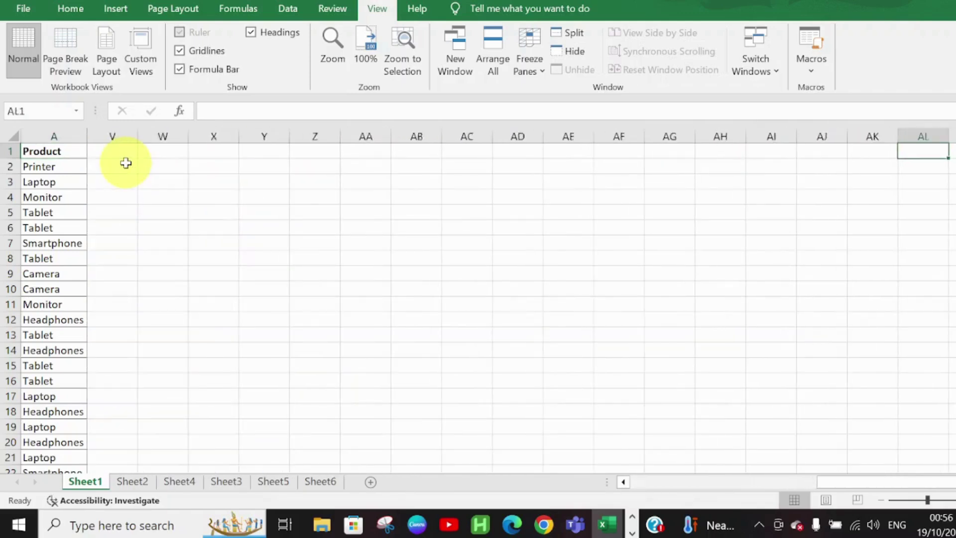
{"action": "key", "text": "Right"}
{"action": "key", "text": "Right"}
{"action": "key", "text": "Right"}
{"action": "key", "text": "Right"}
{"action": "key", "text": "Right"}
{"action": "key", "text": "Right"}
{"action": "key", "text": "Right"}
{"action": "key", "text": "Right"}
{"action": "key", "text": "Right"}
{"action": "key", "text": "Right"}
{"action": "key", "text": "Right"}
{"action": "key", "text": "Right"}
{"action": "key", "text": "Right"}
{"action": "key", "text": "Right"}
{"action": "key", "text": "Right"}
{"action": "key", "text": "Right"}
{"action": "key", "text": "Right"}
{"action": "key", "text": "Right"}
{"action": "key", "text": "Right"}
{"action": "key", "text": "Right"}
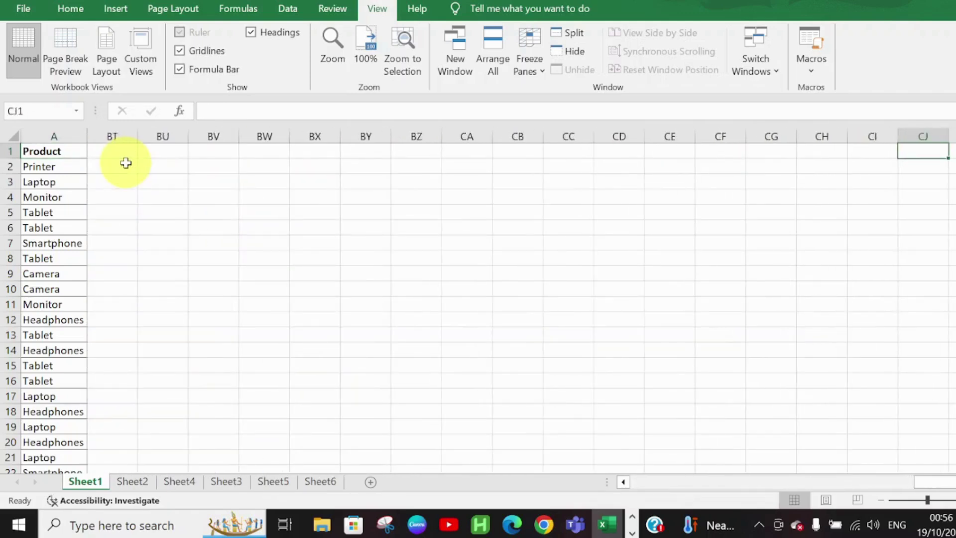
{"action": "key", "text": "Right"}
{"action": "key", "text": "Right"}
{"action": "key", "text": "Right"}
{"action": "key", "text": "Right"}
{"action": "key", "text": "Right"}
{"action": "key", "text": "Right"}
{"action": "key", "text": "Right"}
{"action": "key", "text": "Right"}
{"action": "key", "text": "Right"}
{"action": "key", "text": "Right"}
{"action": "key", "text": "Right"}
{"action": "key", "text": "Right"}
{"action": "key", "text": "Right"}
{"action": "key", "text": "Right"}
{"action": "key", "text": "Right"}
{"action": "key", "text": "Right"}
{"action": "key", "text": "Right"}
{"action": "key", "text": "Right"}
{"action": "key", "text": "Right"}
{"action": "key", "text": "Right"}
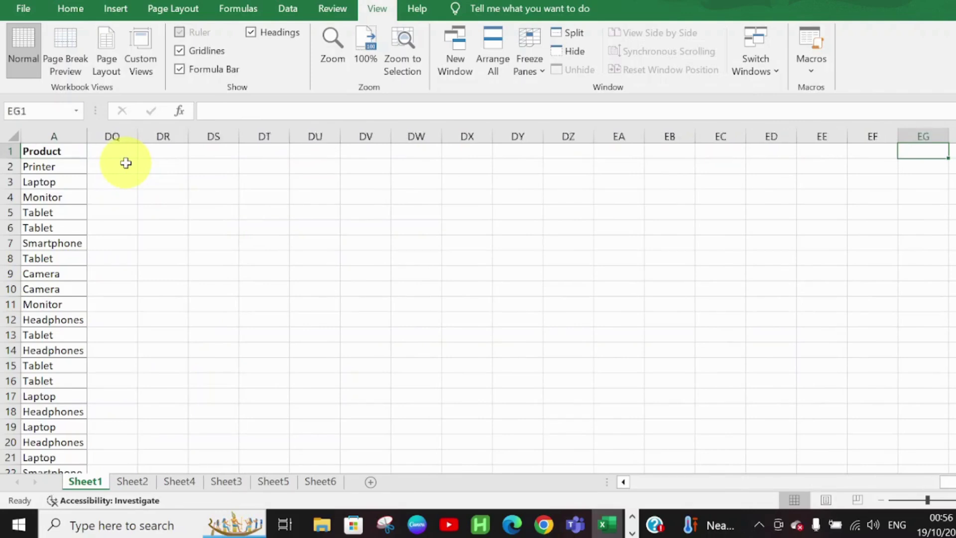
{"action": "key", "text": "Left"}
{"action": "key", "text": "Left"}
{"action": "key", "text": "Left"}
{"action": "key", "text": "Left"}
{"action": "key", "text": "Left"}
{"action": "key", "text": "Left"}
{"action": "key", "text": "Left"}
{"action": "key", "text": "Left"}
{"action": "key", "text": "Left"}
{"action": "key", "text": "Left"}
{"action": "key", "text": "Left"}
{"action": "key", "text": "Left"}
{"action": "key", "text": "Left"}
{"action": "key", "text": "Left"}
{"action": "key", "text": "Left"}
{"action": "key", "text": "Left"}
{"action": "key", "text": "Left"}
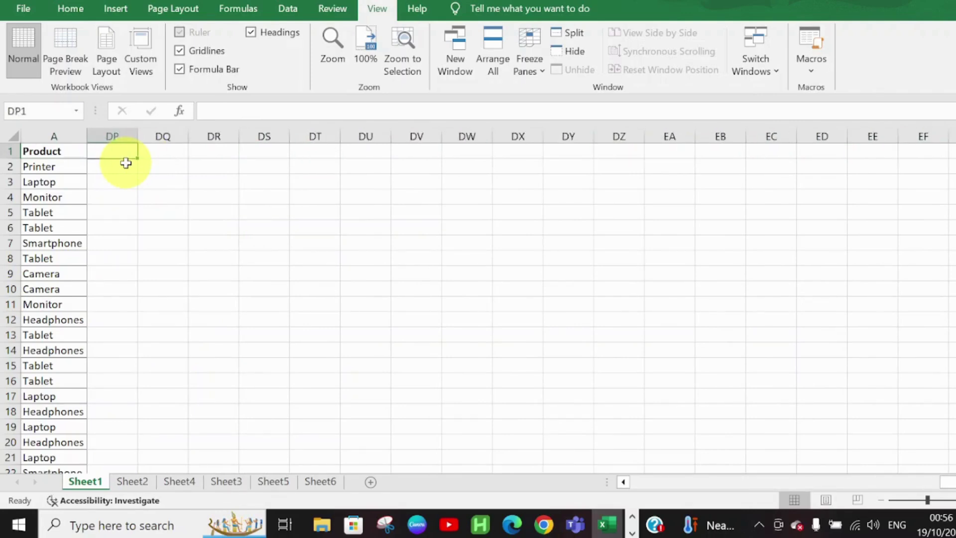
{"action": "key", "text": "Left"}
{"action": "key", "text": "Left"}
{"action": "key", "text": "Left"}
{"action": "key", "text": "Left"}
{"action": "key", "text": "Left"}
{"action": "key", "text": "Left"}
{"action": "key", "text": "Left"}
{"action": "key", "text": "Left"}
{"action": "key", "text": "Left"}
{"action": "key", "text": "Left"}
{"action": "key", "text": "Left"}
{"action": "key", "text": "Left"}
{"action": "key", "text": "Left"}
{"action": "key", "text": "Left"}
{"action": "key", "text": "Left"}
{"action": "key", "text": "Left"}
{"action": "key", "text": "Left"}
{"action": "key", "text": "Left"}
{"action": "key", "text": "Left"}
{"action": "key", "text": "Left"}
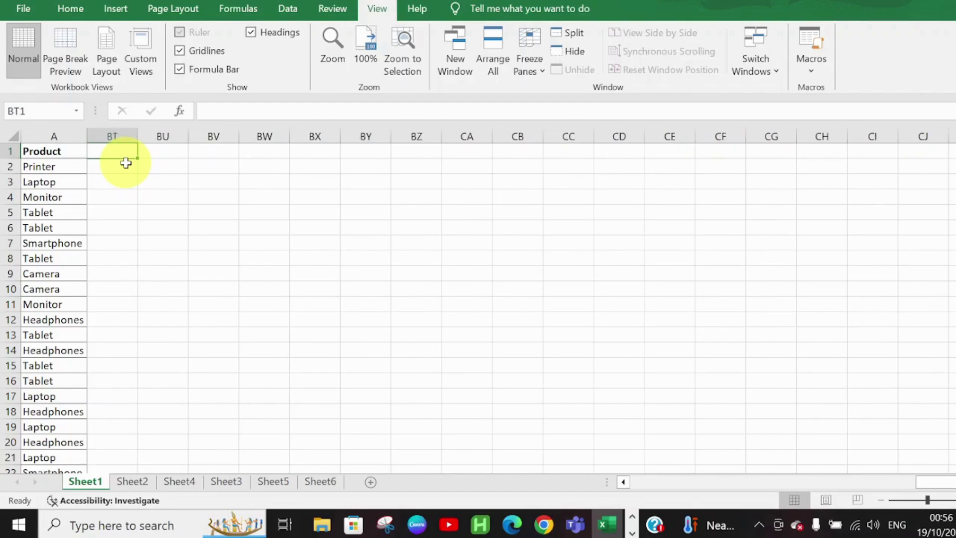
- Return along row 1 to cell A1, checking that the frozen Product column stays in place beside the other columns
{"action": "key", "text": "Left"}
{"action": "key", "text": "Left"}
{"action": "key", "text": "Left"}
{"action": "key", "text": "Left"}
{"action": "key", "text": "Left"}
{"action": "key", "text": "Left"}
{"action": "key", "text": "Left"}
{"action": "key", "text": "Left"}
{"action": "key", "text": "Left"}
{"action": "key", "text": "Left"}
{"action": "key", "text": "Left"}
{"action": "key", "text": "Left"}
{"action": "key", "text": "Left"}
{"action": "key", "text": "Left"}
{"action": "key", "text": "Left"}
{"action": "key", "text": "Left"}
{"action": "key", "text": "Left"}
{"action": "key", "text": "Left"}
{"action": "key", "text": "Left"}
{"action": "key", "text": "Left"}
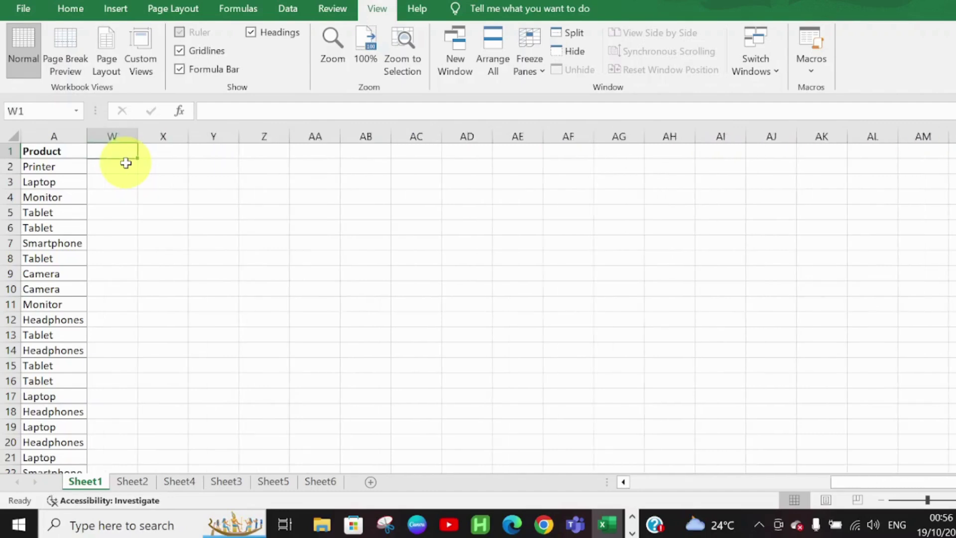
{"action": "key", "text": "Left"}
{"action": "key", "text": "Left"}
{"action": "key", "text": "Left"}
{"action": "key", "text": "Left"}
{"action": "key", "text": "Left"}
{"action": "key", "text": "Left"}
{"action": "key", "text": "Left"}
{"action": "key", "text": "Left"}
{"action": "key", "text": "Left"}
{"action": "key", "text": "Left"}
{"action": "key", "text": "Left"}
{"action": "key", "text": "Left"}
{"action": "key", "text": "Left"}
{"action": "key", "text": "Left"}
{"action": "key", "text": "Left"}
{"action": "key", "text": "Left"}
{"action": "key", "text": "Left"}
{"action": "key", "text": "Left"}
{"action": "key", "text": "Left"}
{"action": "key", "text": "Left"}
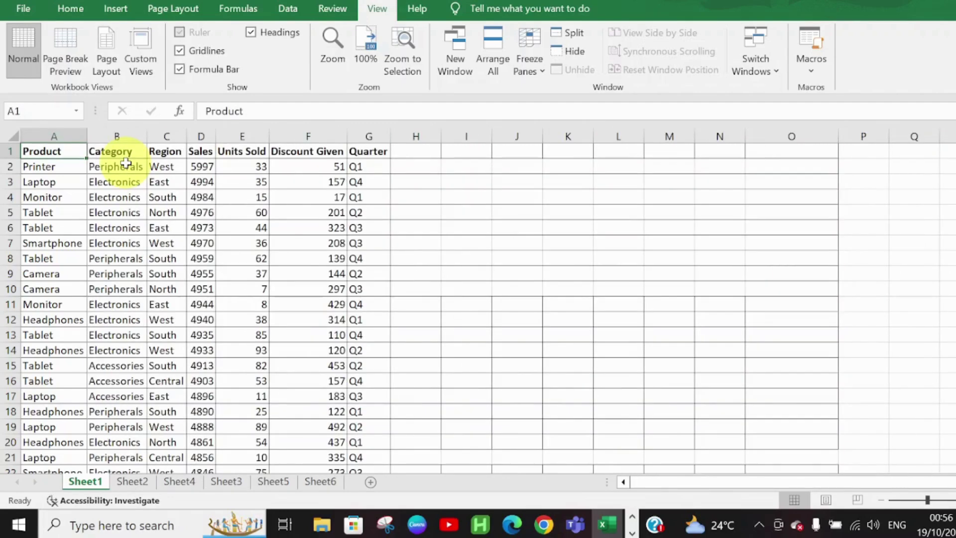
- Unfreeze the worksheet's panes so all rows and columns scroll freely
{"action": "left_click", "coordinate": [531, 66]}
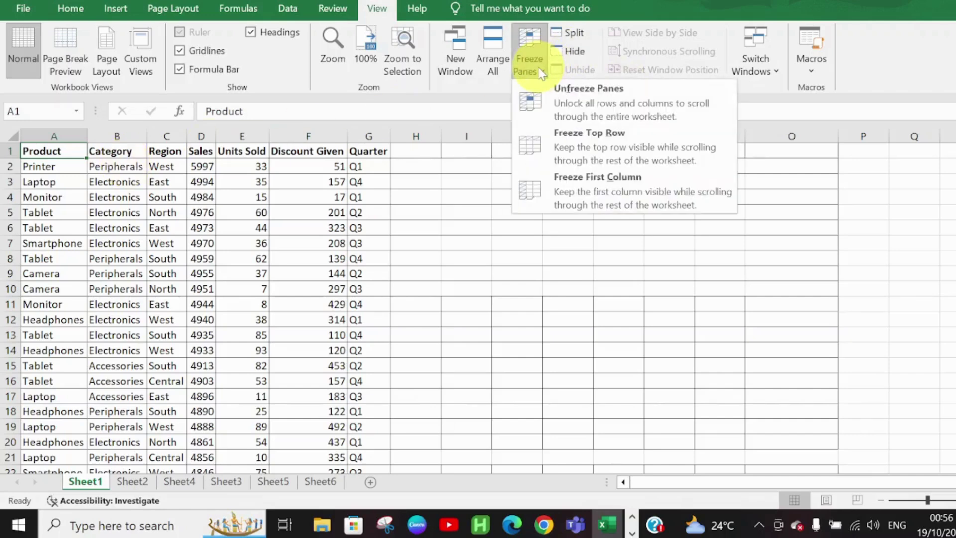
{"action": "left_click", "coordinate": [550, 89]}
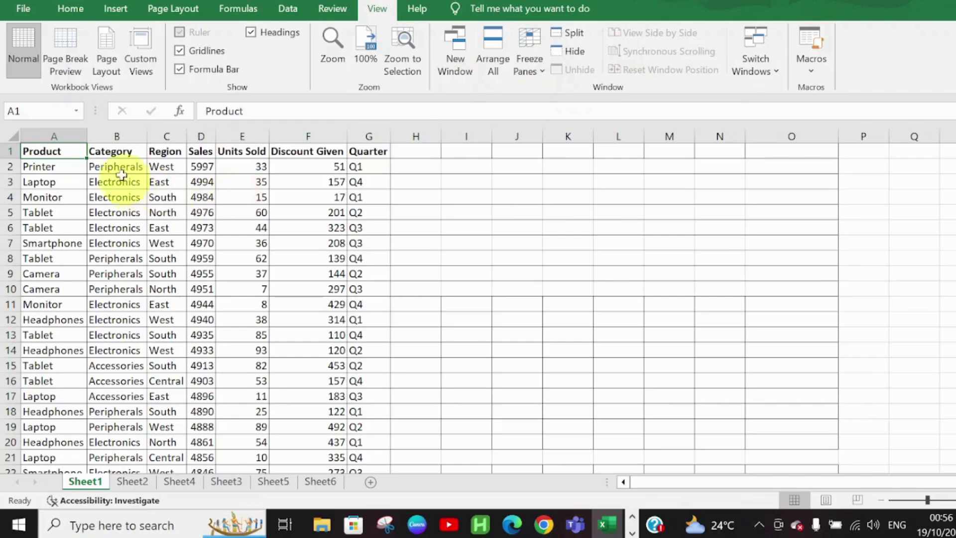
- Highlight header row 1 and Product column A, separately and together, to show which parts of the table should stay visible
{"action": "left_click", "coordinate": [10, 151]}
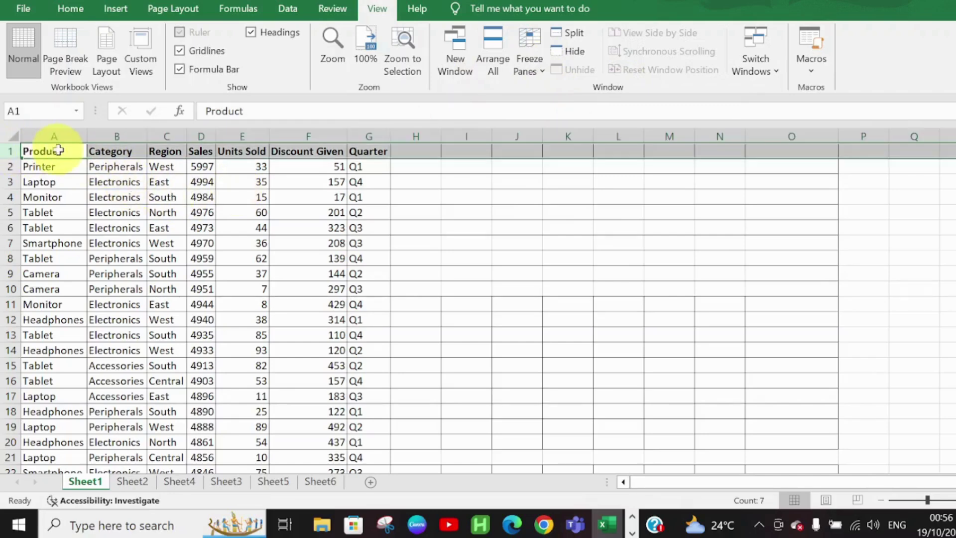
{"action": "left_click", "coordinate": [66, 130]}
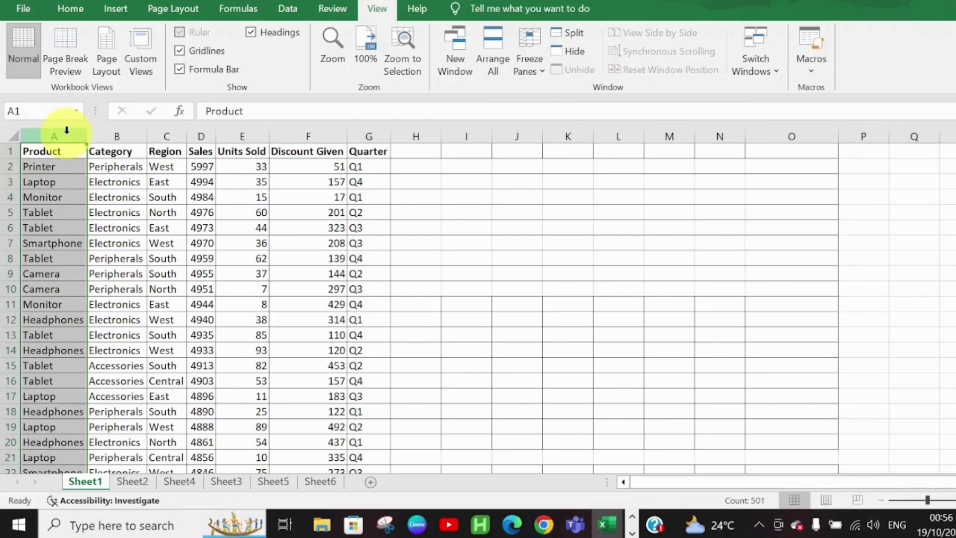
{"action": "left_click", "coordinate": [9, 150]}
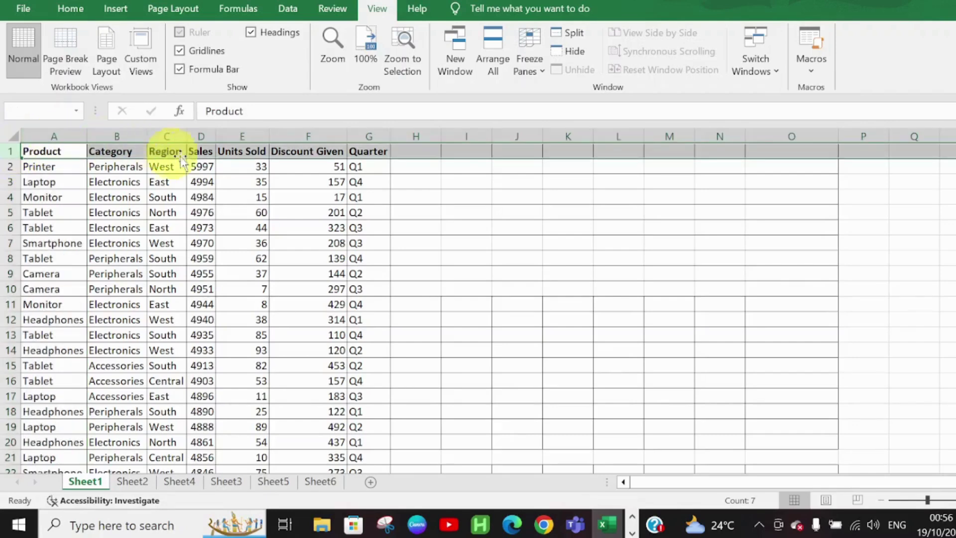
{"action": "left_click", "coordinate": [53, 136]}
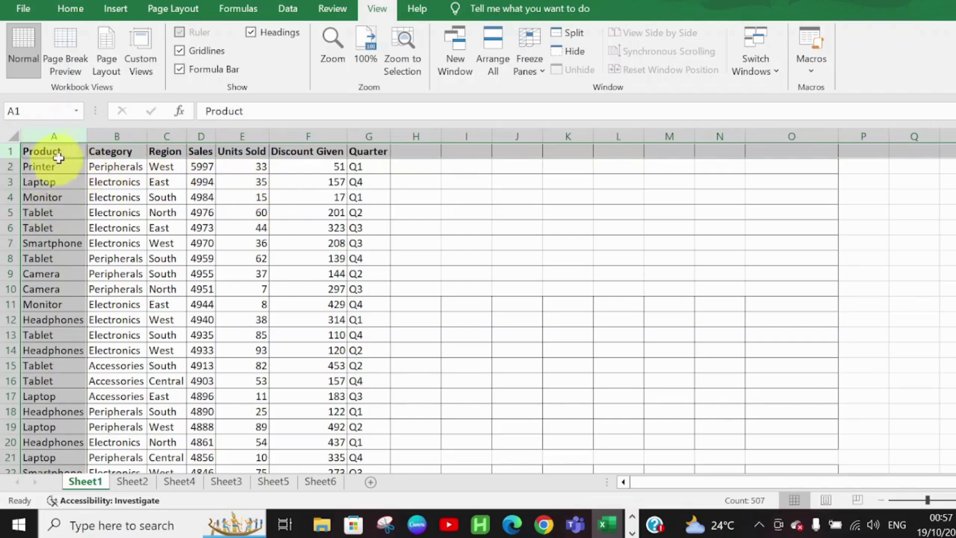
- Freeze the panes at cell B2 so both the header row and the Product column stay visible
{"action": "left_click", "coordinate": [121, 165]}
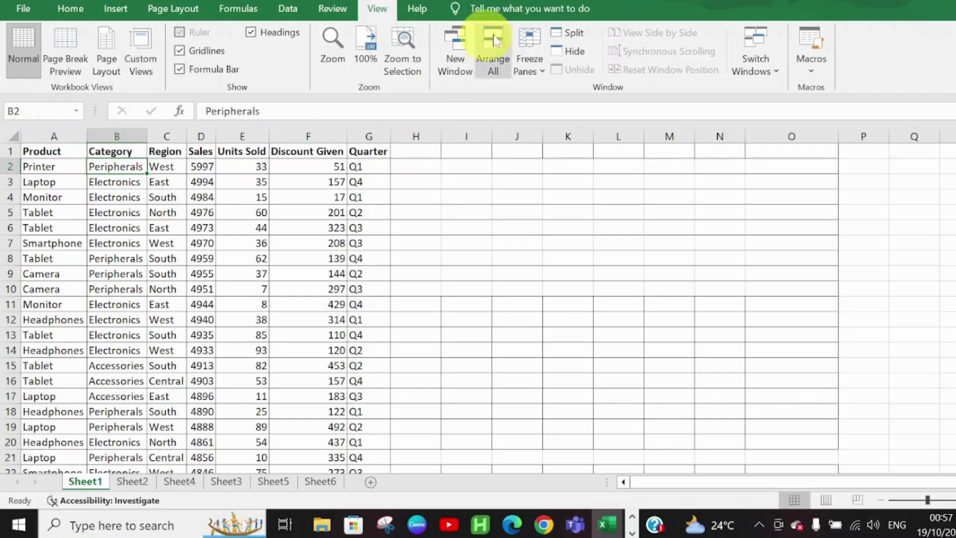
{"action": "left_click", "coordinate": [533, 64]}
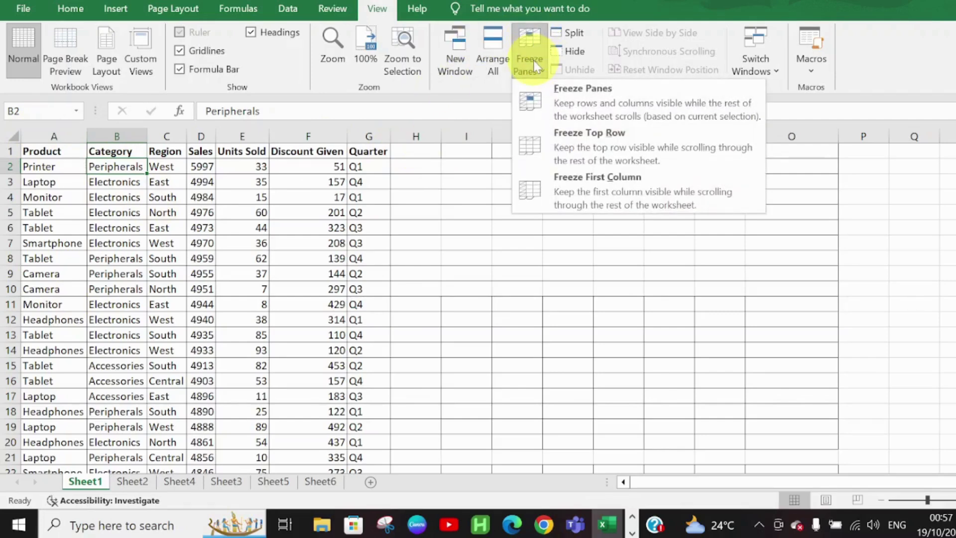
{"action": "left_click", "coordinate": [571, 102]}
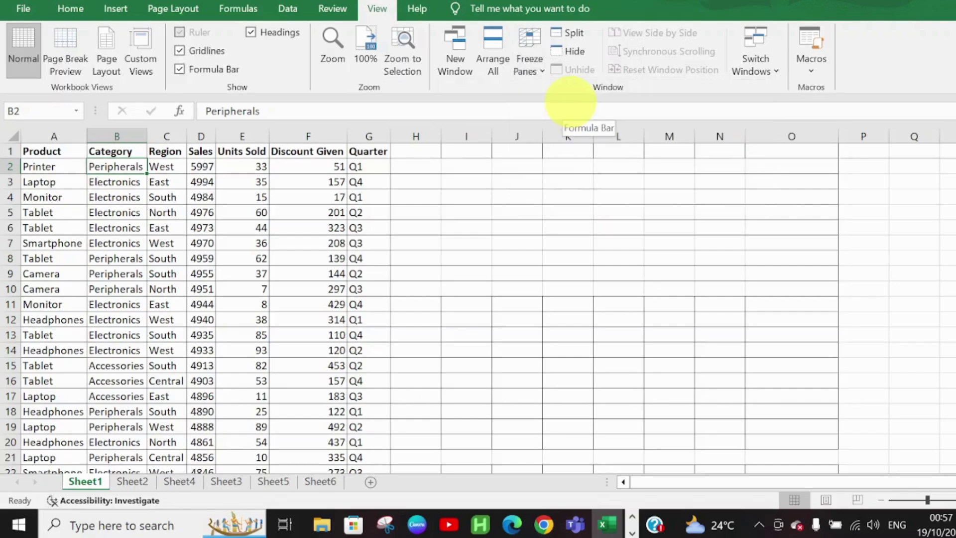
- Move down column B through the sales records to row 80, checking the frozen header row while the records scroll
{"action": "key", "text": "Down"}
{"action": "key", "text": "Down"}
{"action": "key", "text": "Down"}
{"action": "key", "text": "Down"}
{"action": "key", "text": "Down"}
{"action": "key", "text": "Down"}
{"action": "key", "text": "Down"}
{"action": "key", "text": "Down"}
{"action": "key", "text": "Down"}
{"action": "key", "text": "Down"}
{"action": "key", "text": "Down"}
{"action": "key", "text": "Down"}
{"action": "key", "text": "Down"}
{"action": "key", "text": "Down"}
{"action": "key", "text": "Down"}
{"action": "key", "text": "Down"}
{"action": "key", "text": "Down"}
{"action": "key", "text": "Down"}
{"action": "key", "text": "Down"}
{"action": "key", "text": "Down"}
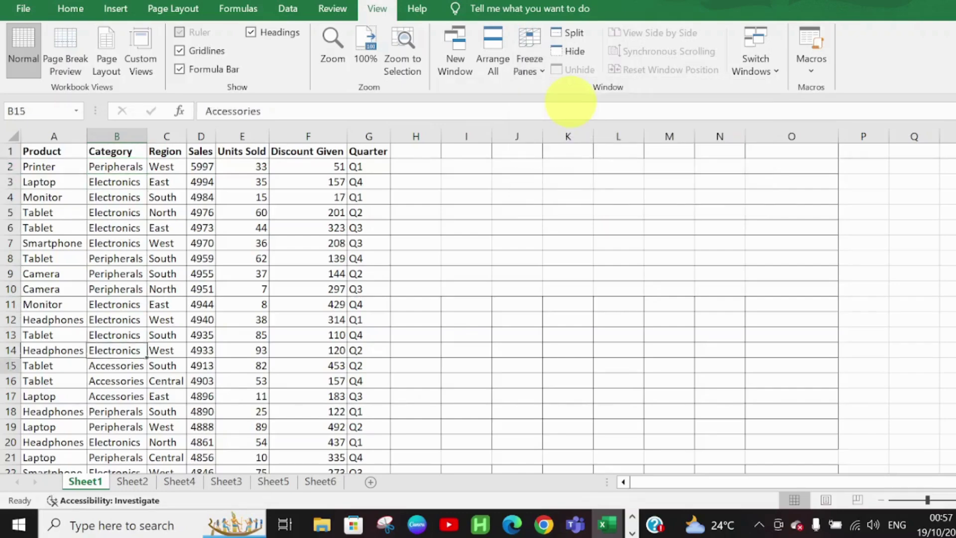
{"action": "key", "text": "Down"}
{"action": "key", "text": "Down"}
{"action": "key", "text": "Down"}
{"action": "key", "text": "Down"}
{"action": "key", "text": "Down"}
{"action": "key", "text": "Down"}
{"action": "key", "text": "Down"}
{"action": "key", "text": "Down"}
{"action": "key", "text": "Down"}
{"action": "key", "text": "Down"}
{"action": "key", "text": "Down"}
{"action": "key", "text": "Down"}
{"action": "key", "text": "Down"}
{"action": "key", "text": "Down"}
{"action": "key", "text": "Down"}
{"action": "key", "text": "Down"}
{"action": "key", "text": "Down"}
{"action": "key", "text": "Down"}
{"action": "key", "text": "Down"}
{"action": "key", "text": "Down"}
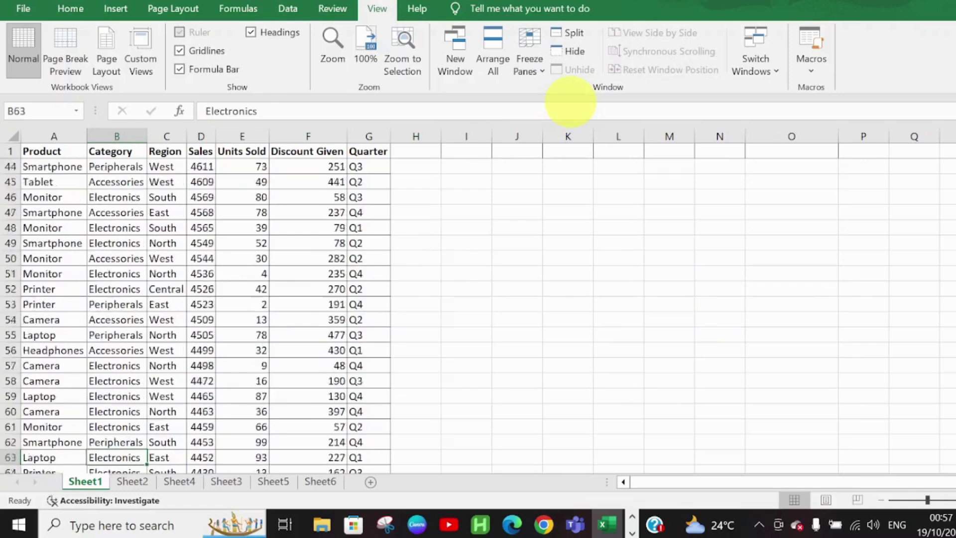
- Move across row 80 to column BJ, checking the frozen Product column while the other columns scroll
{"action": "key", "text": "Right"}
{"action": "key", "text": "Right"}
{"action": "key", "text": "Right"}
{"action": "key", "text": "Right"}
{"action": "key", "text": "Right"}
{"action": "key", "text": "Right"}
{"action": "key", "text": "Right"}
{"action": "key", "text": "Right"}
{"action": "key", "text": "Right"}
{"action": "key", "text": "Right"}
{"action": "key", "text": "Right"}
{"action": "key", "text": "Right"}
{"action": "key", "text": "Right"}
{"action": "key", "text": "Right"}
{"action": "key", "text": "Right"}
{"action": "key", "text": "Right"}
{"action": "key", "text": "Right"}
{"action": "key", "text": "Right"}
{"action": "key", "text": "Right"}
{"action": "key", "text": "Right"}
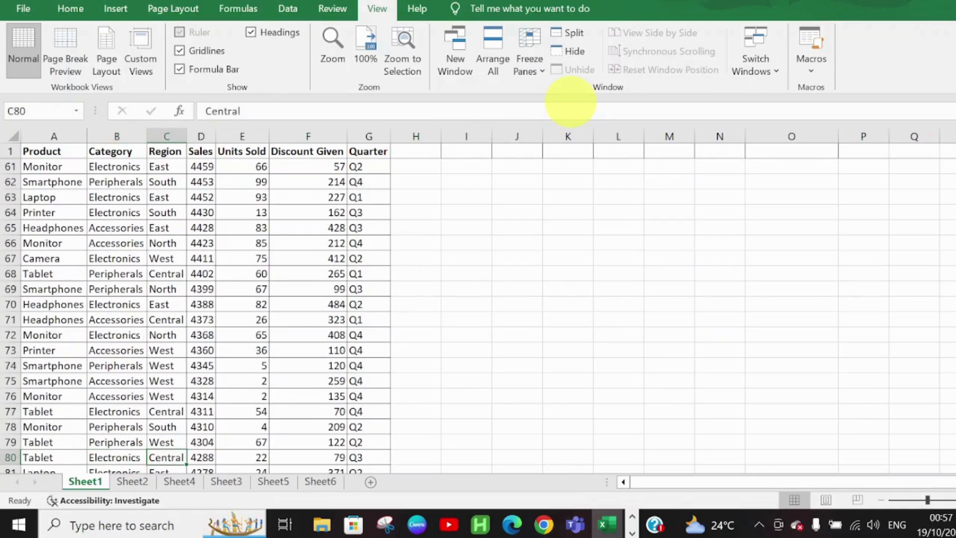
{"action": "key", "text": "Right"}
{"action": "key", "text": "Right"}
{"action": "key", "text": "Right"}
{"action": "key", "text": "Right"}
{"action": "key", "text": "Right"}
{"action": "key", "text": "Right"}
{"action": "key", "text": "Right"}
{"action": "key", "text": "Right"}
{"action": "key", "text": "Right"}
{"action": "key", "text": "Right"}
{"action": "key", "text": "Right"}
{"action": "key", "text": "Right"}
{"action": "key", "text": "Right"}
{"action": "key", "text": "Right"}
{"action": "key", "text": "Right"}
{"action": "key", "text": "Right"}
{"action": "key", "text": "Right"}
{"action": "key", "text": "Right"}
{"action": "key", "text": "Right"}
{"action": "key", "text": "Right"}
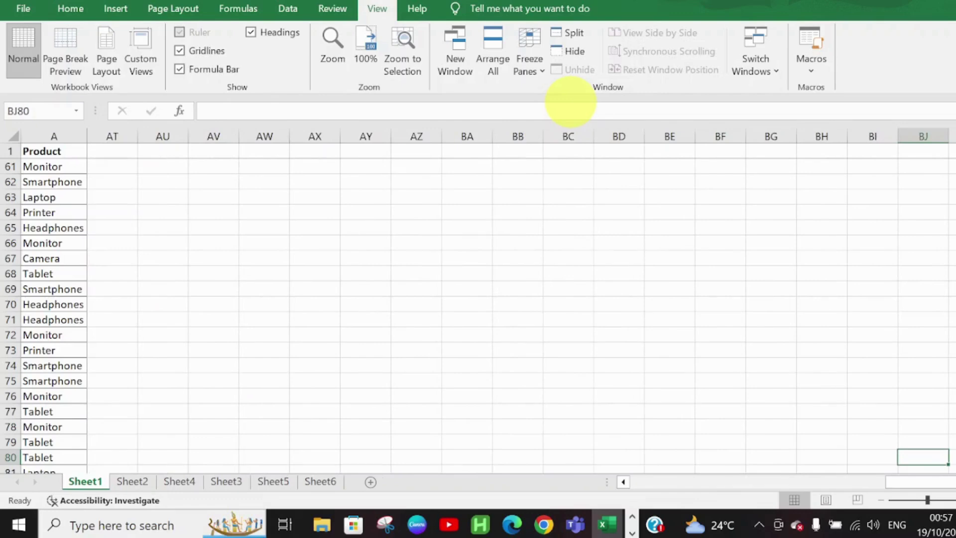
- Return along row 80 to cell A80 to bring the whole sales table back into view
{"action": "key", "text": "Left"}
{"action": "key", "text": "Left"}
{"action": "key", "text": "Left"}
{"action": "key", "text": "Left"}
{"action": "key", "text": "Left"}
{"action": "key", "text": "Left"}
{"action": "key", "text": "Left"}
{"action": "key", "text": "Left"}
{"action": "key", "text": "Left"}
{"action": "key", "text": "Left"}
{"action": "key", "text": "Left"}
{"action": "key", "text": "Left"}
{"action": "key", "text": "Left"}
{"action": "key", "text": "Left"}
{"action": "key", "text": "Left"}
{"action": "key", "text": "Left"}
{"action": "key", "text": "Left"}
{"action": "key", "text": "Left"}
{"action": "key", "text": "Left"}
{"action": "key", "text": "Left"}
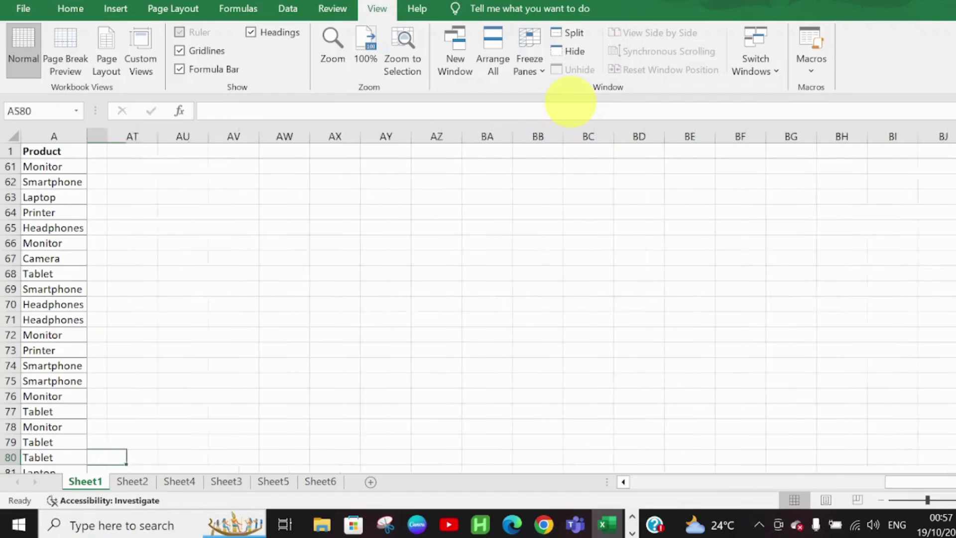
{"action": "key", "text": "Left"}
{"action": "key", "text": "Left"}
{"action": "key", "text": "Left"}
{"action": "key", "text": "Left"}
{"action": "key", "text": "Left"}
{"action": "key", "text": "Left"}
{"action": "key", "text": "Left"}
{"action": "key", "text": "Left"}
{"action": "key", "text": "Left"}
{"action": "key", "text": "Left"}
{"action": "key", "text": "Left"}
{"action": "key", "text": "Left"}
{"action": "key", "text": "Left"}
{"action": "key", "text": "Left"}
{"action": "key", "text": "Left"}
{"action": "key", "text": "Left"}
{"action": "key", "text": "Left"}
{"action": "key", "text": "Left"}
{"action": "key", "text": "Left"}
{"action": "key", "text": "Left"}
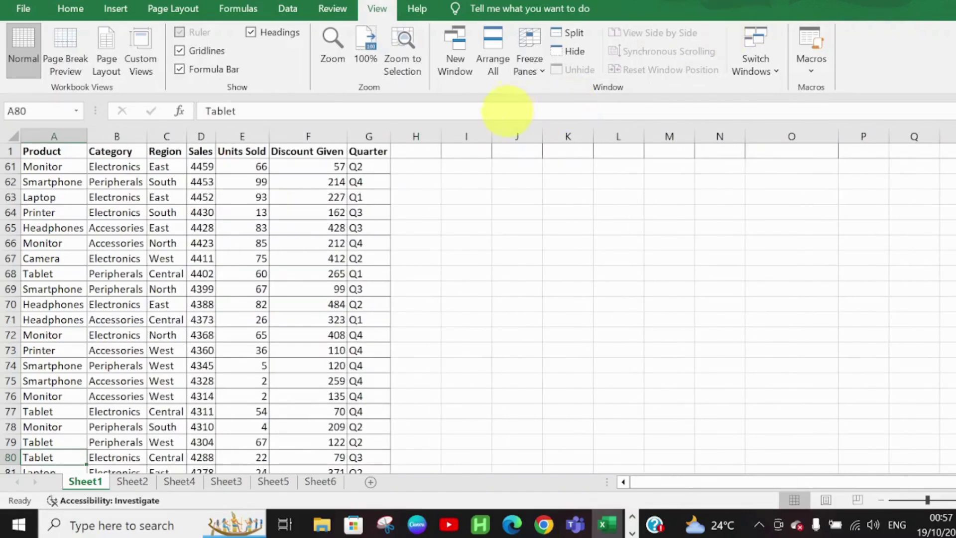
- Unfreeze the current panes and refreeze them at cell C4 to keep rows 1 to 3 and columns A and B visible
{"action": "left_click", "coordinate": [539, 68]}
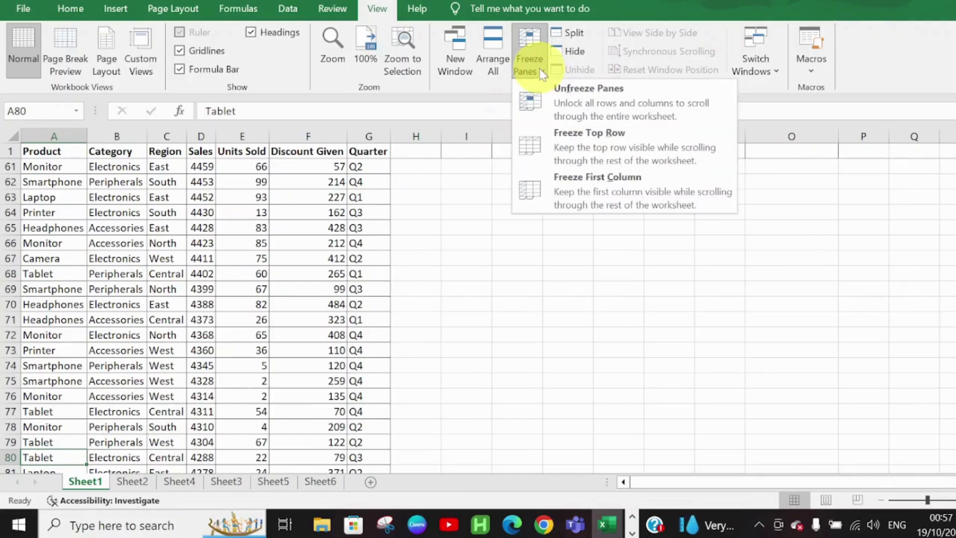
{"action": "left_click", "coordinate": [550, 96]}
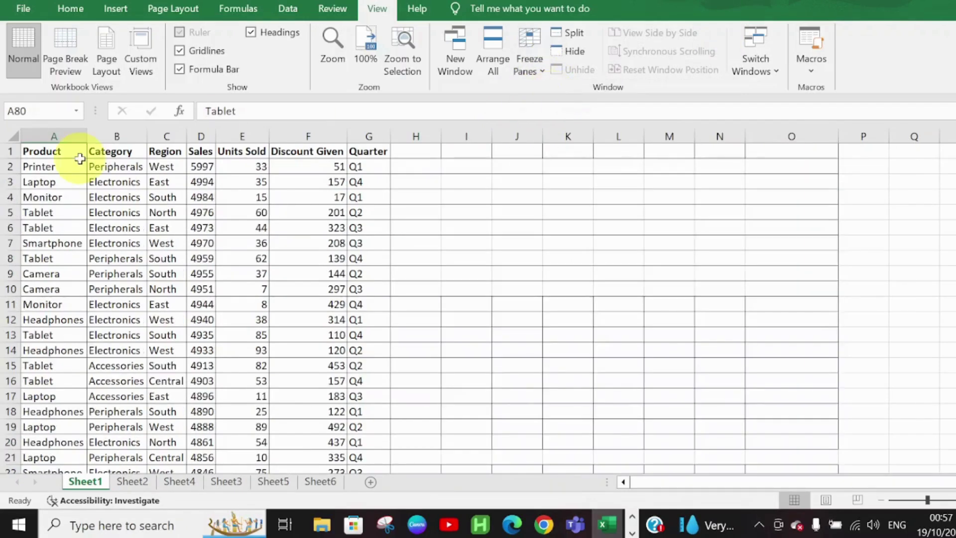
{"action": "left_click", "coordinate": [163, 196]}
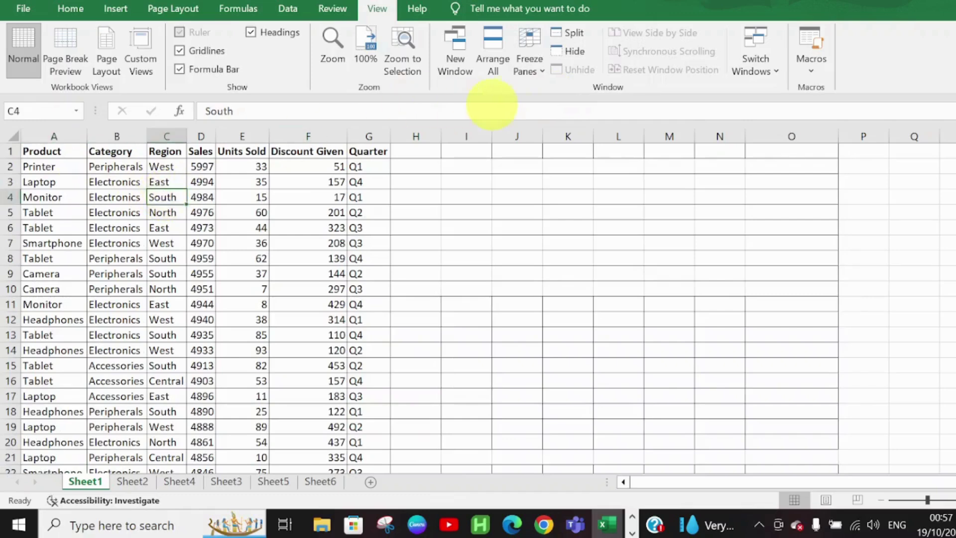
{"action": "left_click", "coordinate": [538, 68]}
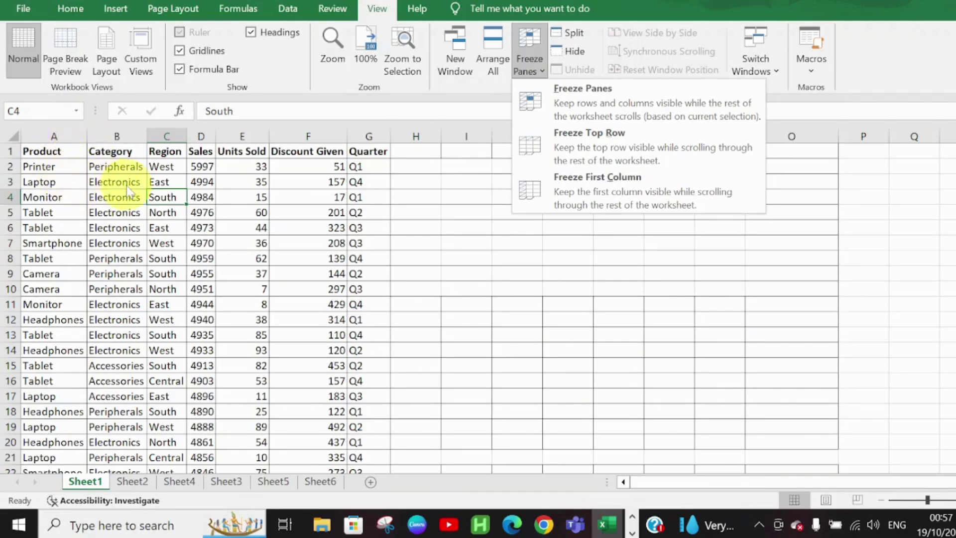
{"action": "left_click", "coordinate": [560, 99]}
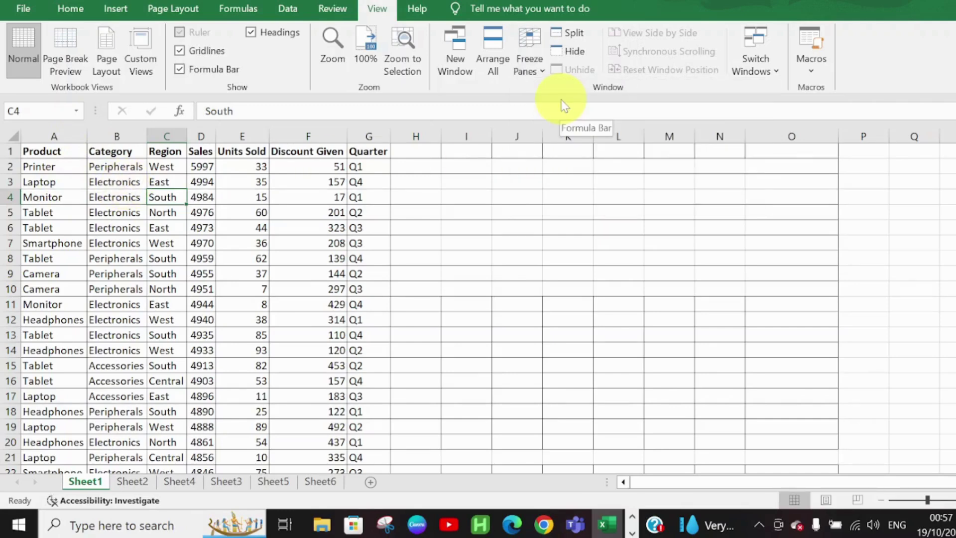
- Move down column C to row 108, checking that the first three rows stay in place while the records scroll
{"action": "key", "text": "Down"}
{"action": "key", "text": "Down"}
{"action": "key", "text": "Down"}
{"action": "key", "text": "Down"}
{"action": "key", "text": "Down"}
{"action": "key", "text": "Down"}
{"action": "key", "text": "Down"}
{"action": "key", "text": "Down"}
{"action": "key", "text": "Down"}
{"action": "key", "text": "Down"}
{"action": "key", "text": "Down"}
{"action": "key", "text": "Down"}
{"action": "key", "text": "Down"}
{"action": "key", "text": "Down"}
{"action": "key", "text": "Down"}
{"action": "key", "text": "Down"}
{"action": "key", "text": "Down"}
{"action": "key", "text": "Down"}
{"action": "key", "text": "Down"}
{"action": "key", "text": "Down"}
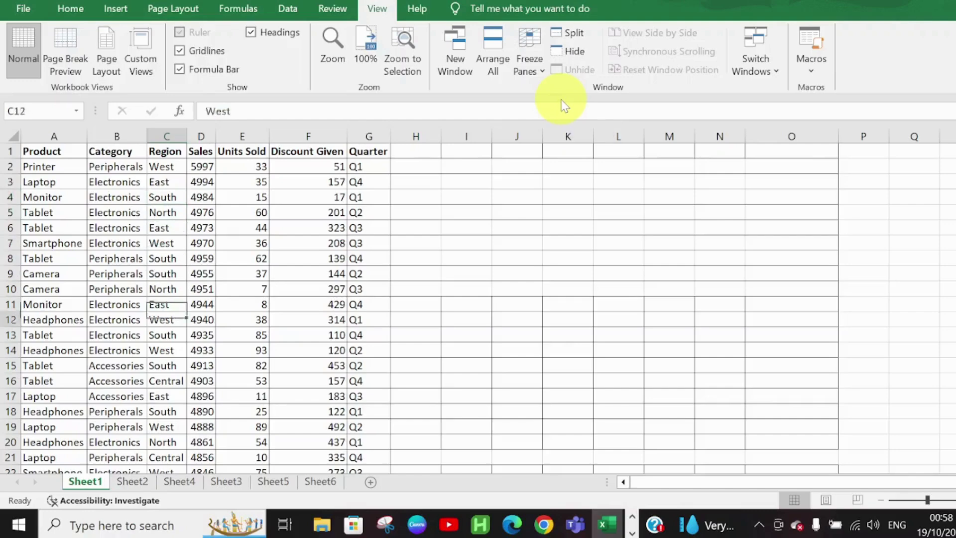
{"action": "key", "text": "Down"}
{"action": "key", "text": "Down"}
{"action": "key", "text": "Down"}
{"action": "key", "text": "Down"}
{"action": "key", "text": "Down"}
{"action": "key", "text": "Down"}
{"action": "key", "text": "Down"}
{"action": "key", "text": "Down"}
{"action": "key", "text": "Down"}
{"action": "key", "text": "Down"}
{"action": "key", "text": "Down"}
{"action": "key", "text": "Down"}
{"action": "key", "text": "Down"}
{"action": "key", "text": "Down"}
{"action": "key", "text": "Down"}
{"action": "key", "text": "Down"}
{"action": "key", "text": "Down"}
{"action": "key", "text": "Down"}
{"action": "key", "text": "Down"}
{"action": "key", "text": "Down"}
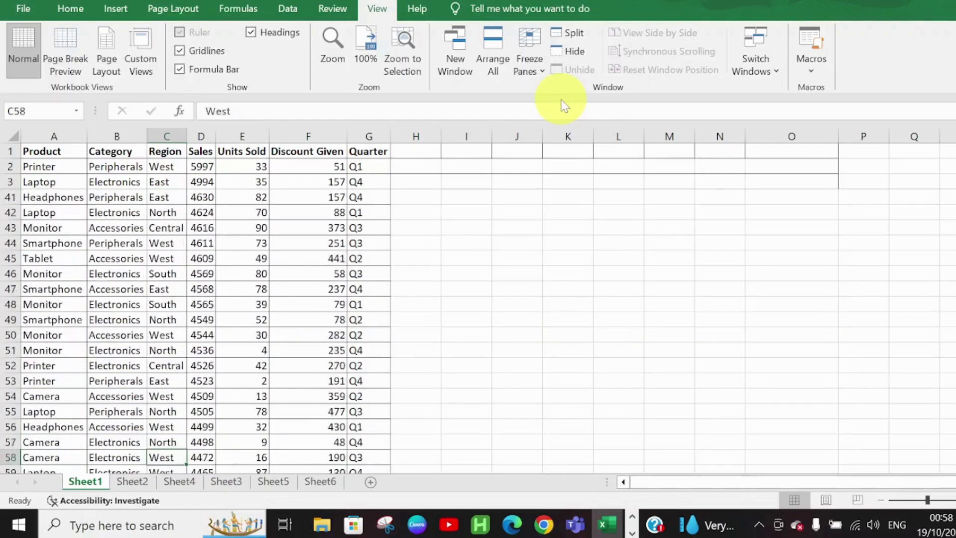
{"action": "key", "text": "Down"}
{"action": "key", "text": "Down"}
{"action": "key", "text": "Down"}
{"action": "key", "text": "Down"}
{"action": "key", "text": "Down"}
{"action": "key", "text": "Down"}
{"action": "key", "text": "Down"}
{"action": "key", "text": "Down"}
{"action": "key", "text": "Down"}
{"action": "key", "text": "Down"}
{"action": "key", "text": "Down"}
{"action": "key", "text": "Down"}
{"action": "key", "text": "Down"}
{"action": "key", "text": "Down"}
{"action": "key", "text": "Down"}
{"action": "key", "text": "Down"}
{"action": "key", "text": "Down"}
{"action": "key", "text": "Down"}
{"action": "key", "text": "Down"}
{"action": "key", "text": "Down"}
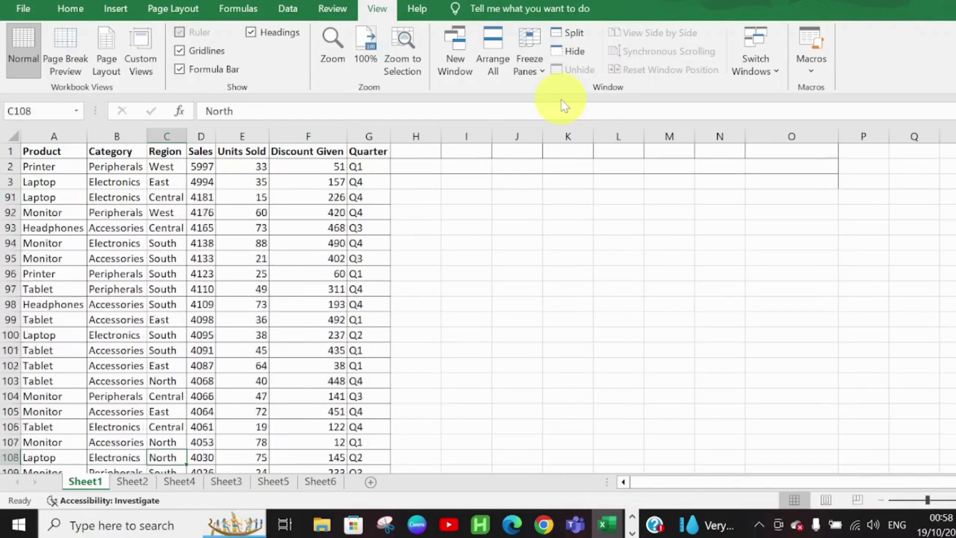
- Continue down column C past row 135, and return to cell C1, checking that rows 1 to 3 stay frozen while the records scroll
{"action": "key", "text": "Down"}
{"action": "key", "text": "Down"}
{"action": "key", "text": "Down"}
{"action": "key", "text": "Up"}
{"action": "key", "text": "Up"}
{"action": "key", "text": "Up"}
{"action": "key", "text": "Up"}
{"action": "key", "text": "Up"}
{"action": "key", "text": "Up"}
{"action": "key", "text": "Up"}
{"action": "key", "text": "Up"}
{"action": "key", "text": "Up"}
{"action": "key", "text": "Up"}
{"action": "key", "text": "Up"}
{"action": "key", "text": "Up"}
{"action": "key", "text": "Up"}
{"action": "key", "text": "Up"}
{"action": "key", "text": "Up"}
{"action": "key", "text": "Up"}
{"action": "key", "text": "Up"}
{"action": "key", "text": "Up"}
{"action": "key", "text": "Up"}
{"action": "key", "text": "Up"}
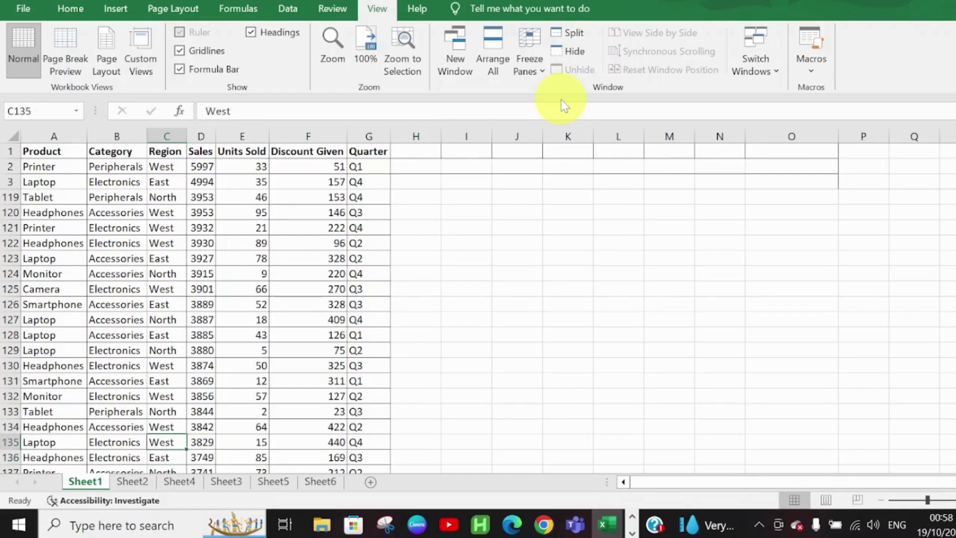
{"action": "key", "text": "Up"}
{"action": "key", "text": "Up"}
{"action": "key", "text": "Up"}
{"action": "key", "text": "Up"}
{"action": "key", "text": "Up"}
{"action": "key", "text": "Up"}
{"action": "key", "text": "Up"}
{"action": "key", "text": "Up"}
{"action": "key", "text": "Up"}
{"action": "key", "text": "Up"}
{"action": "key", "text": "Up"}
{"action": "key", "text": "Up"}
{"action": "key", "text": "Up"}
{"action": "key", "text": "Up"}
{"action": "key", "text": "Up"}
{"action": "key", "text": "Up"}
{"action": "key", "text": "Up"}
{"action": "key", "text": "Up"}
{"action": "key", "text": "Up"}
{"action": "key", "text": "Up"}
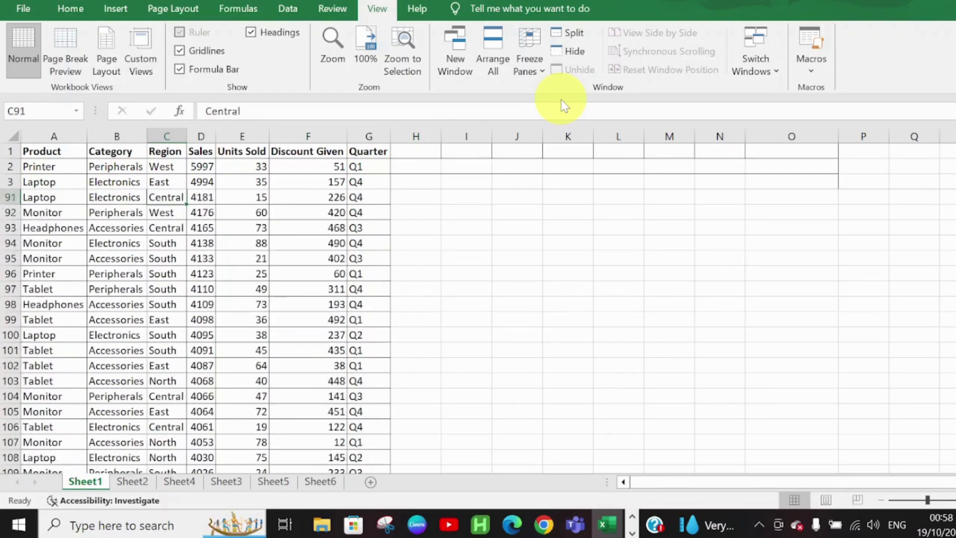
{"action": "key", "text": "Up"}
{"action": "key", "text": "Up"}
{"action": "key", "text": "Up"}
{"action": "key", "text": "Up"}
{"action": "key", "text": "Up"}
{"action": "key", "text": "Up"}
{"action": "key", "text": "Up"}
{"action": "key", "text": "Up"}
{"action": "key", "text": "Up"}
{"action": "key", "text": "Up"}
{"action": "key", "text": "Up"}
{"action": "key", "text": "Up"}
{"action": "key", "text": "Up"}
{"action": "key", "text": "Up"}
{"action": "key", "text": "Up"}
{"action": "key", "text": "Up"}
{"action": "key", "text": "Up"}
{"action": "key", "text": "Up"}
{"action": "key", "text": "Up"}
{"action": "key", "text": "Up"}
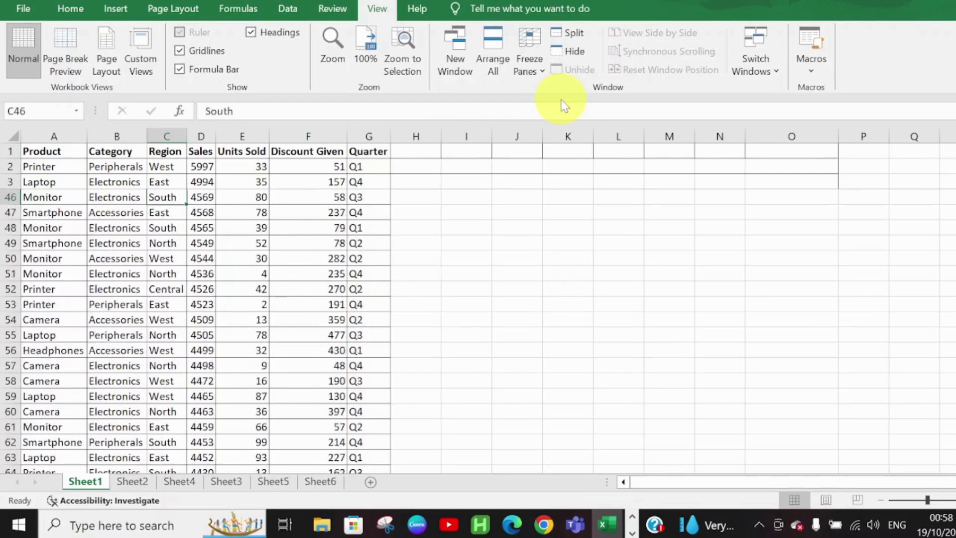
{"action": "key", "text": "Up"}
{"action": "key", "text": "Up"}
{"action": "key", "text": "Up"}
{"action": "key", "text": "Up"}
{"action": "key", "text": "Up"}
{"action": "key", "text": "Up"}
{"action": "key", "text": "Up"}
{"action": "key", "text": "Up"}
{"action": "key", "text": "Up"}
{"action": "key", "text": "Up"}
{"action": "key", "text": "Up"}
{"action": "key", "text": "Up"}
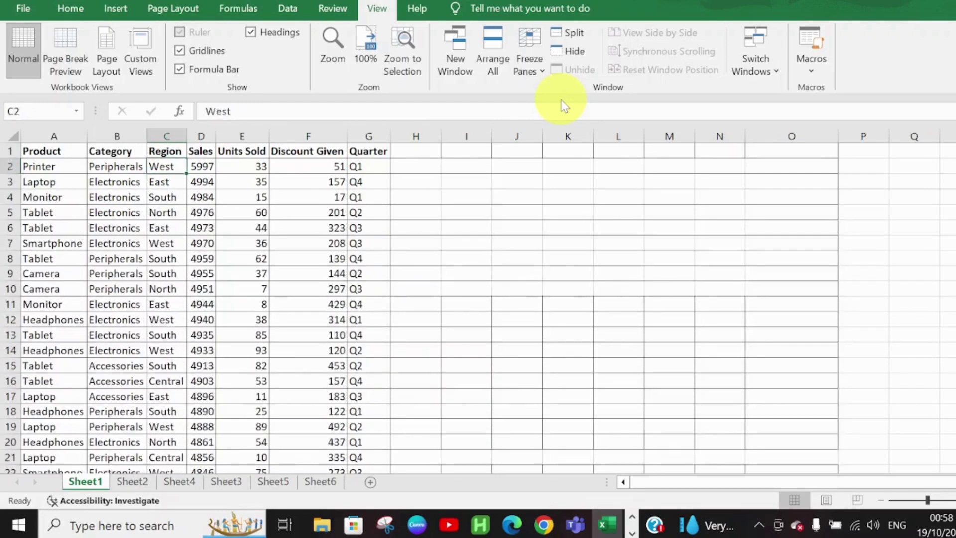
- Move across row 1 to column CQ, checking that the Product and Category columns stay in place while the other columns scroll
{"action": "key", "text": "Right"}
{"action": "key", "text": "Right"}
{"action": "key", "text": "Right"}
{"action": "key", "text": "Right"}
{"action": "key", "text": "Right"}
{"action": "key", "text": "Right"}
{"action": "key", "text": "Right"}
{"action": "key", "text": "Right"}
{"action": "key", "text": "Right"}
{"action": "key", "text": "Right"}
{"action": "key", "text": "Right"}
{"action": "key", "text": "Right"}
{"action": "key", "text": "Right"}
{"action": "key", "text": "Right"}
{"action": "key", "text": "Right"}
{"action": "key", "text": "Right"}
{"action": "key", "text": "Right"}
{"action": "key", "text": "Right"}
{"action": "key", "text": "Right"}
{"action": "key", "text": "Right"}
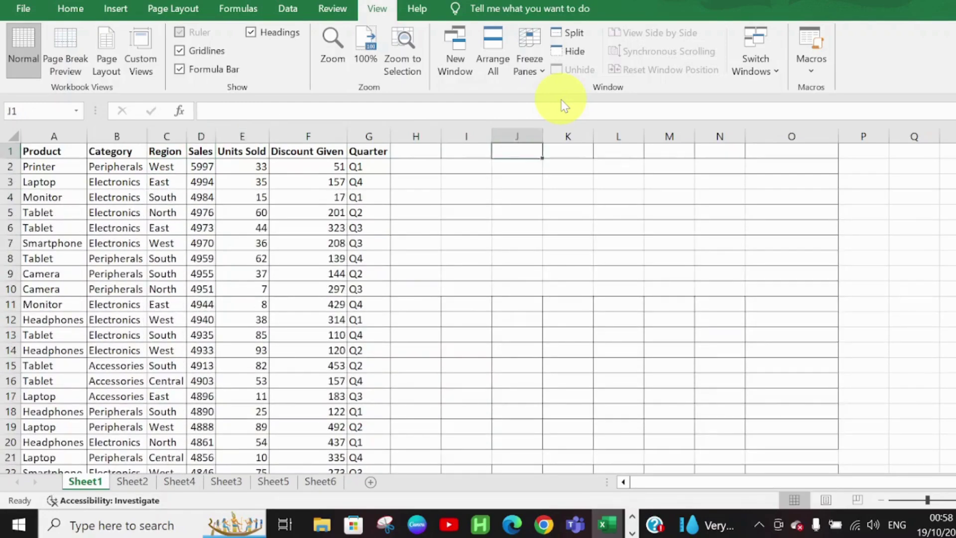
{"action": "key", "text": "Right"}
{"action": "key", "text": "Right"}
{"action": "key", "text": "Right"}
{"action": "key", "text": "Right"}
{"action": "key", "text": "Right"}
{"action": "key", "text": "Right"}
{"action": "key", "text": "Right"}
{"action": "key", "text": "Right"}
{"action": "key", "text": "Right"}
{"action": "key", "text": "Right"}
{"action": "key", "text": "Right"}
{"action": "key", "text": "Right"}
{"action": "key", "text": "Right"}
{"action": "key", "text": "Right"}
{"action": "key", "text": "Right"}
{"action": "key", "text": "Right"}
{"action": "key", "text": "Right"}
{"action": "key", "text": "Right"}
{"action": "key", "text": "Right"}
{"action": "key", "text": "Right"}
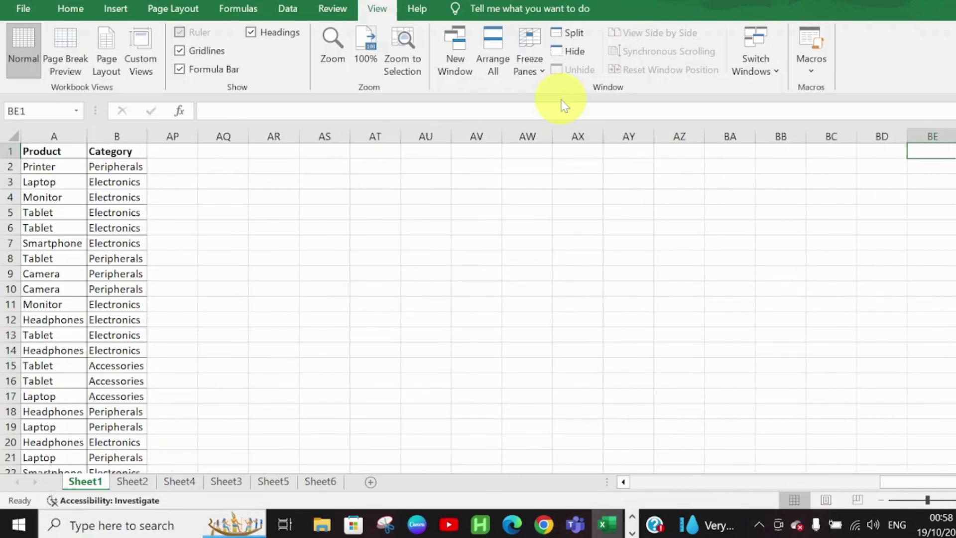
{"action": "key", "text": "Right"}
{"action": "key", "text": "Right"}
{"action": "key", "text": "Right"}
{"action": "key", "text": "Right"}
{"action": "key", "text": "Right"}
{"action": "key", "text": "Right"}
{"action": "key", "text": "Right"}
{"action": "key", "text": "Right"}
{"action": "key", "text": "Right"}
{"action": "key", "text": "Right"}
{"action": "key", "text": "Right"}
{"action": "key", "text": "Right"}
{"action": "key", "text": "Right"}
{"action": "key", "text": "Right"}
{"action": "key", "text": "Right"}
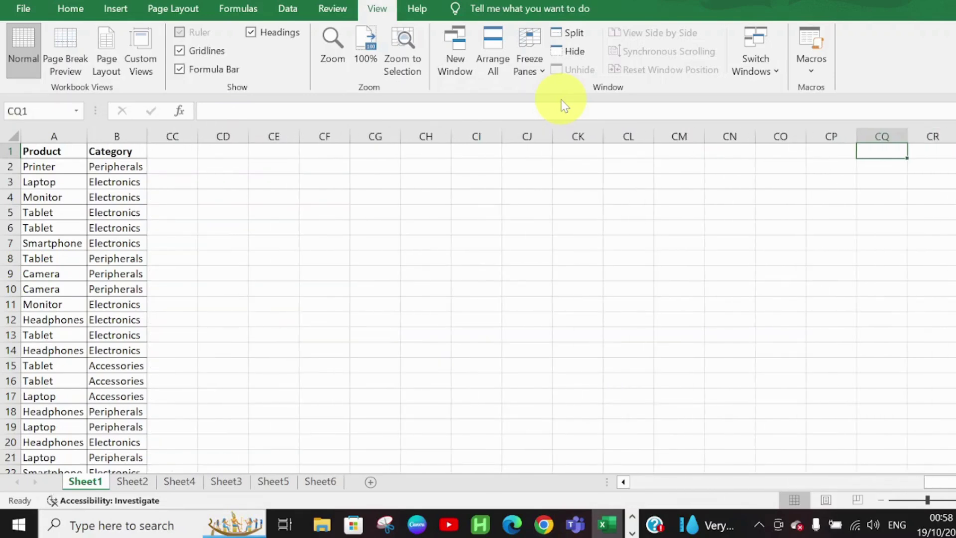
- Return along row 1 from column CQ to cell A1, checking that the Product and Category columns stay in place
{"action": "key", "text": "Left"}
{"action": "key", "text": "Left"}
{"action": "key", "text": "Left"}
{"action": "key", "text": "Left"}
{"action": "key", "text": "Left"}
{"action": "key", "text": "Left"}
{"action": "key", "text": "Left"}
{"action": "key", "text": "Left"}
{"action": "key", "text": "Left"}
{"action": "key", "text": "Left"}
{"action": "key", "text": "Left"}
{"action": "key", "text": "Left"}
{"action": "key", "text": "Left"}
{"action": "key", "text": "Left"}
{"action": "key", "text": "Left"}
{"action": "key", "text": "Left"}
{"action": "key", "text": "Left"}
{"action": "key", "text": "Left"}
{"action": "key", "text": "Left"}
{"action": "key", "text": "Left"}
{"action": "key", "text": "Left"}
{"action": "key", "text": "Left"}
{"action": "key", "text": "Left"}
{"action": "key", "text": "Left"}
{"action": "key", "text": "Left"}
{"action": "key", "text": "Left"}
{"action": "key", "text": "Left"}
{"action": "key", "text": "Left"}
{"action": "key", "text": "Left"}
{"action": "key", "text": "Left"}
{"action": "key", "text": "Left"}
{"action": "key", "text": "Left"}
{"action": "key", "text": "Left"}
{"action": "key", "text": "Left"}
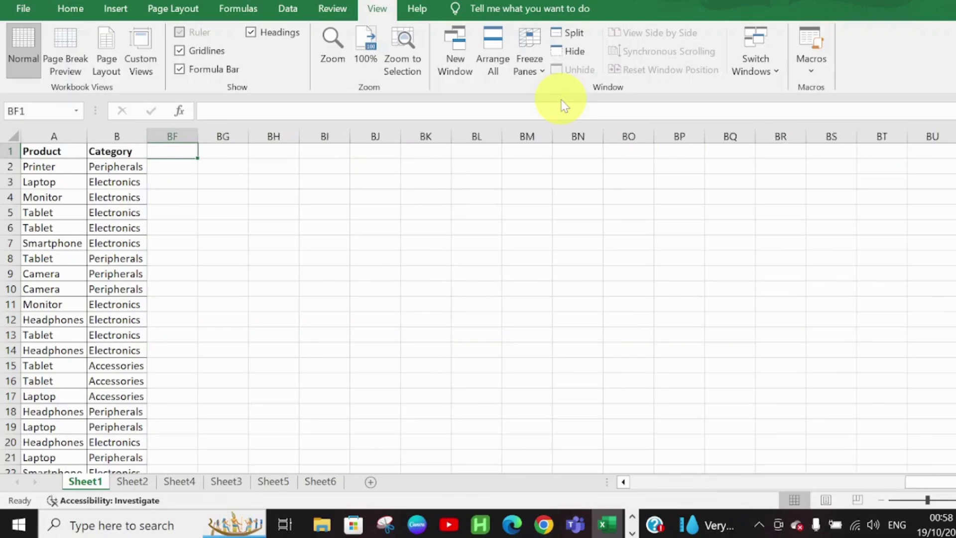
{"action": "key", "text": "Left"}
{"action": "key", "text": "Left"}
{"action": "key", "text": "Left"}
{"action": "key", "text": "Left"}
{"action": "key", "text": "Left"}
{"action": "key", "text": "Left"}
{"action": "key", "text": "Left"}
{"action": "key", "text": "Left"}
{"action": "key", "text": "Left"}
{"action": "key", "text": "Left"}
{"action": "key", "text": "Left"}
{"action": "key", "text": "Left"}
{"action": "key", "text": "Left"}
{"action": "key", "text": "Left"}
{"action": "key", "text": "Left"}
{"action": "key", "text": "Left"}
{"action": "key", "text": "Left"}
{"action": "key", "text": "Left"}
{"action": "key", "text": "Left"}
{"action": "key", "text": "Left"}
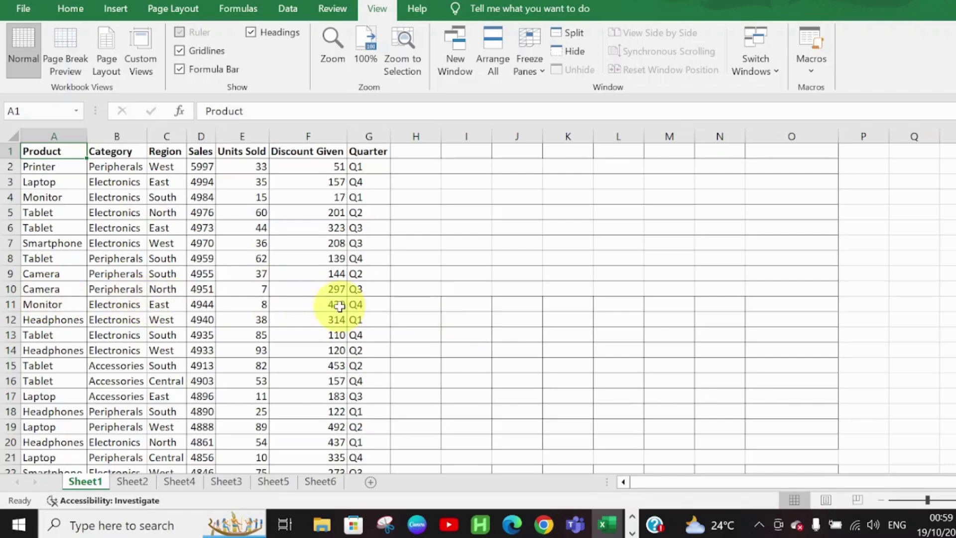
- Try to split the worksheet window above row 12
{"action": "left_click", "coordinate": [6, 318]}
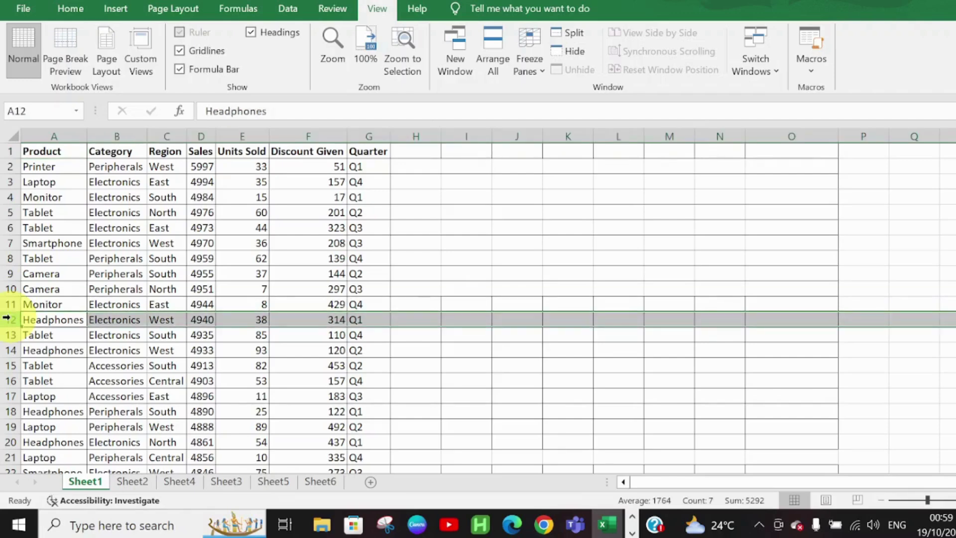
{"action": "left_click", "coordinate": [566, 40]}
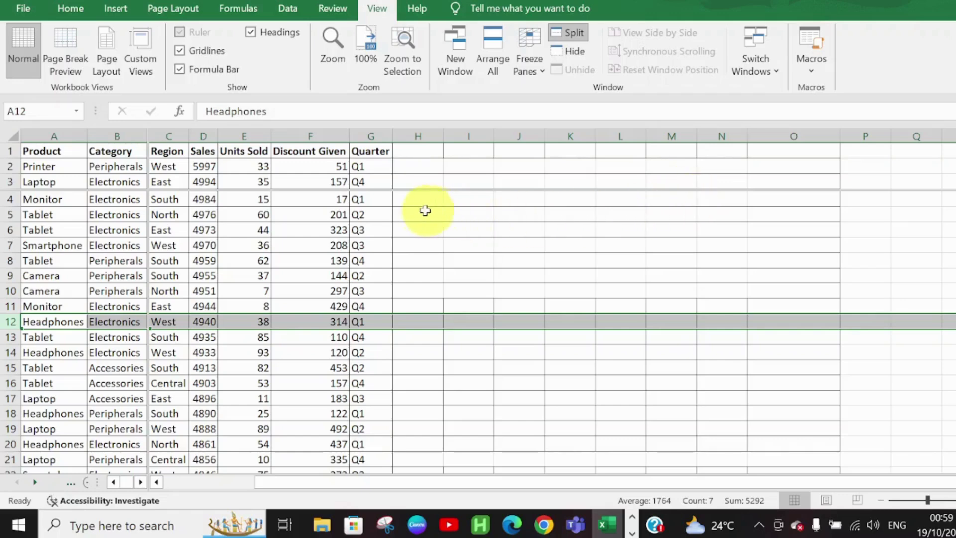
{"action": "left_click", "coordinate": [438, 272]}
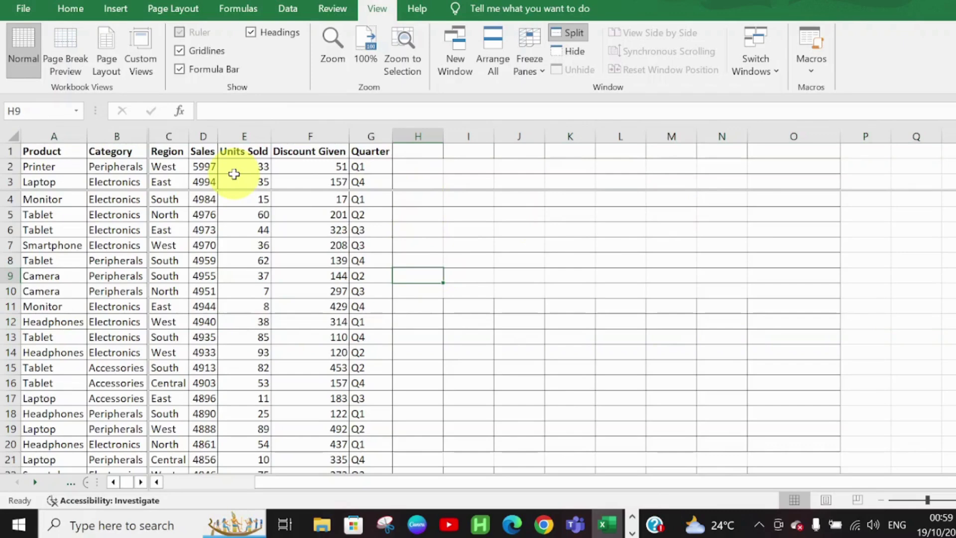
- Undo the last sort of the sales table and remove the window split
{"action": "key", "text": "ctrl+z"}
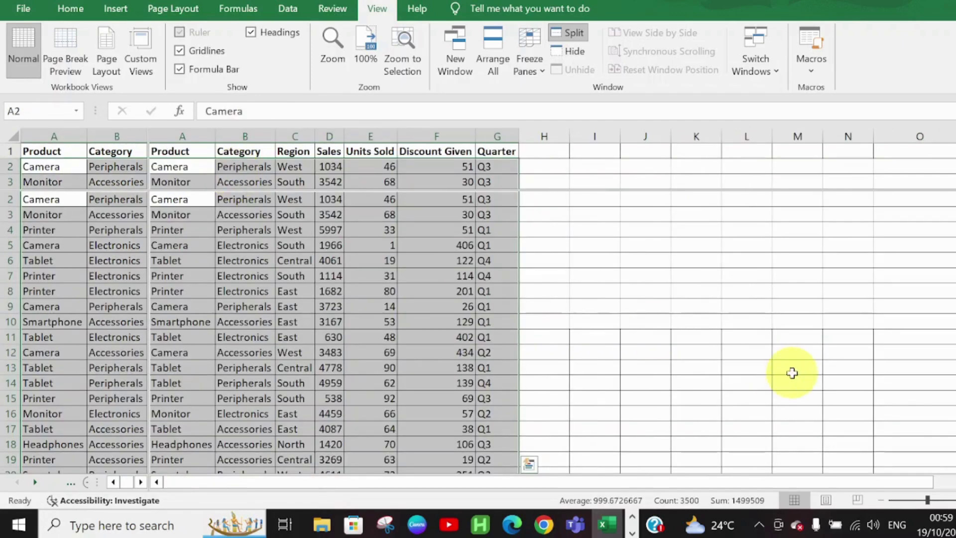
{"action": "left_click", "coordinate": [791, 373]}
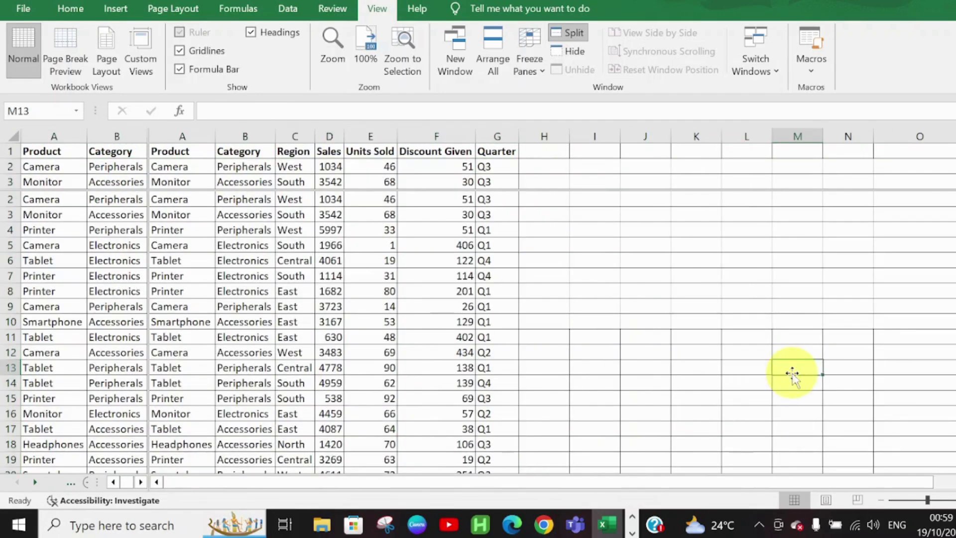
{"action": "left_click", "coordinate": [573, 34]}
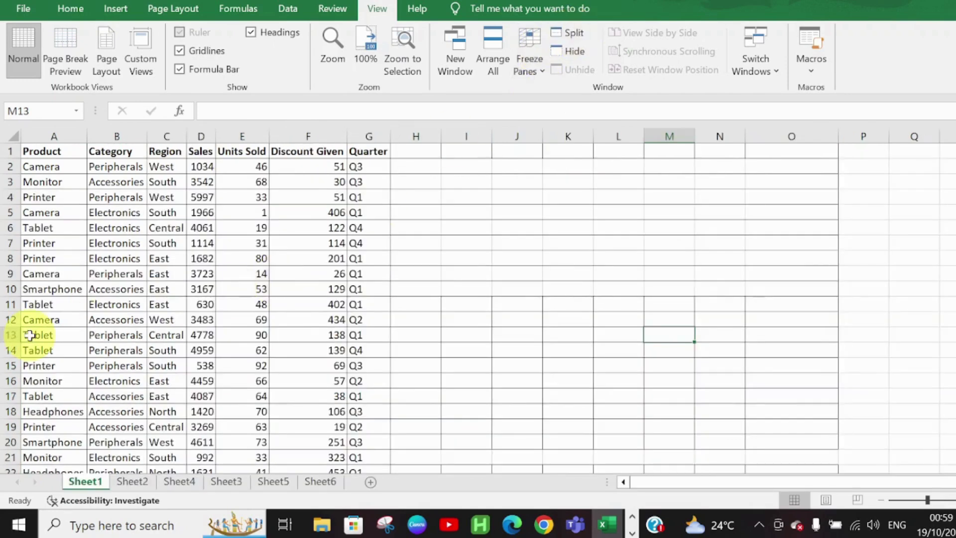
- Split the worksheet window horizontally above row 13
{"action": "left_click", "coordinate": [11, 334]}
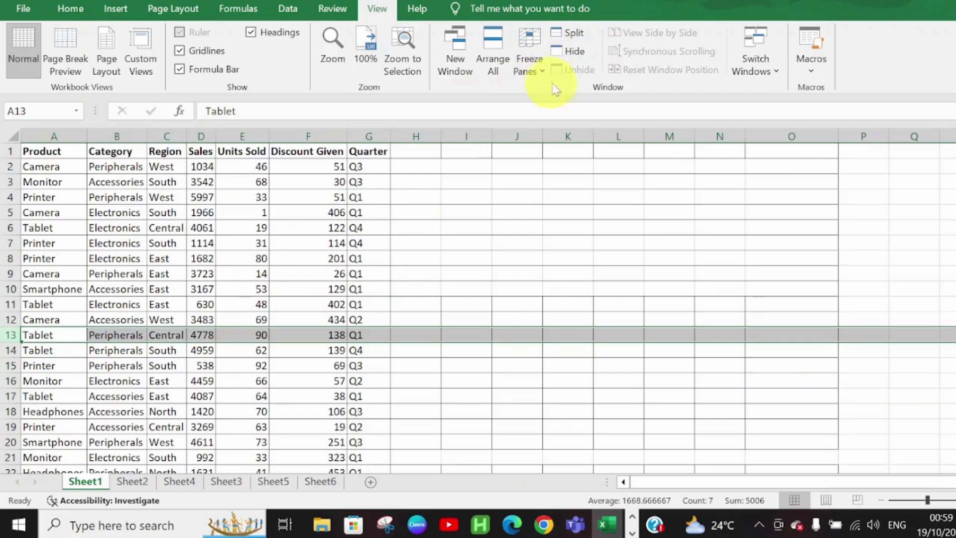
{"action": "left_click", "coordinate": [566, 39]}
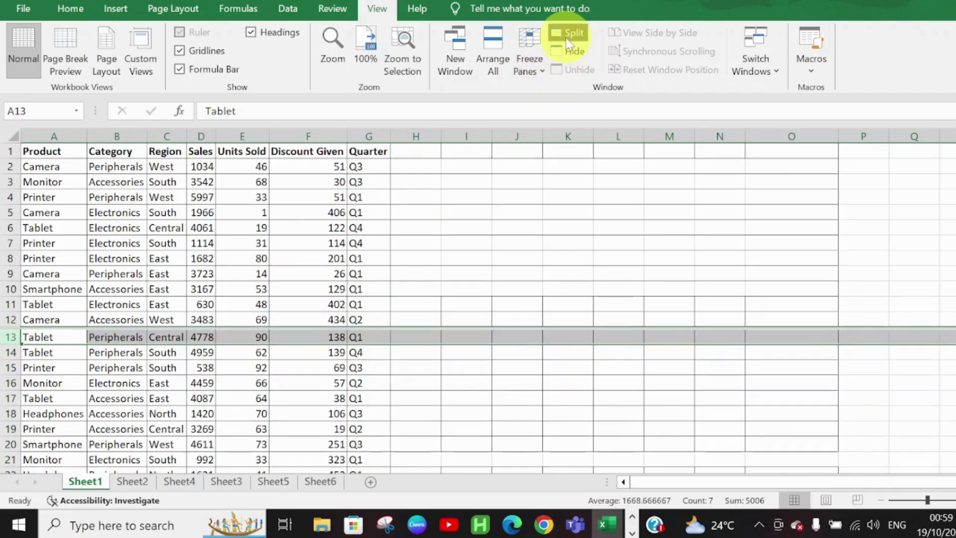
{"action": "left_click", "coordinate": [473, 229]}
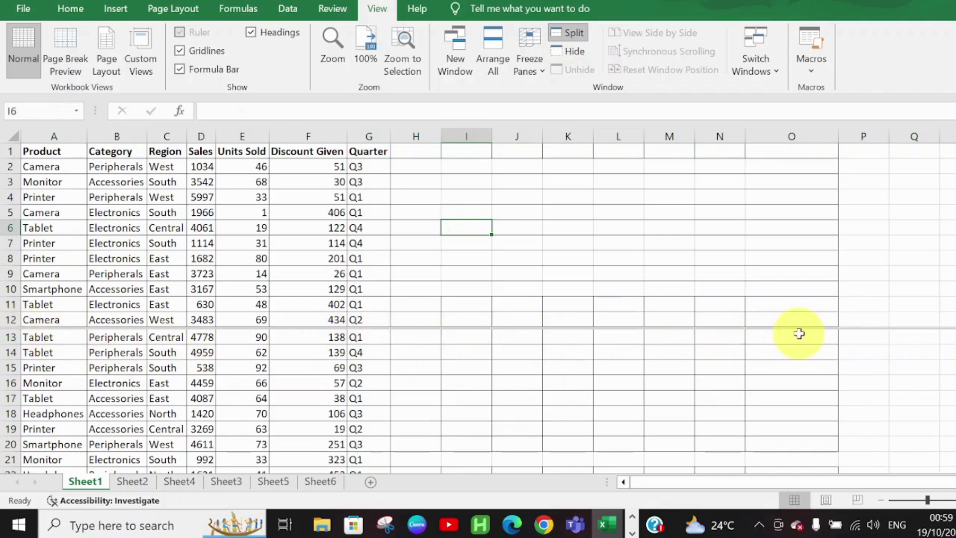
- Move up column D from D15 to D1 in the lower pane, checking that it scrolls separately from the upper pane
{"action": "left_click", "coordinate": [204, 368]}
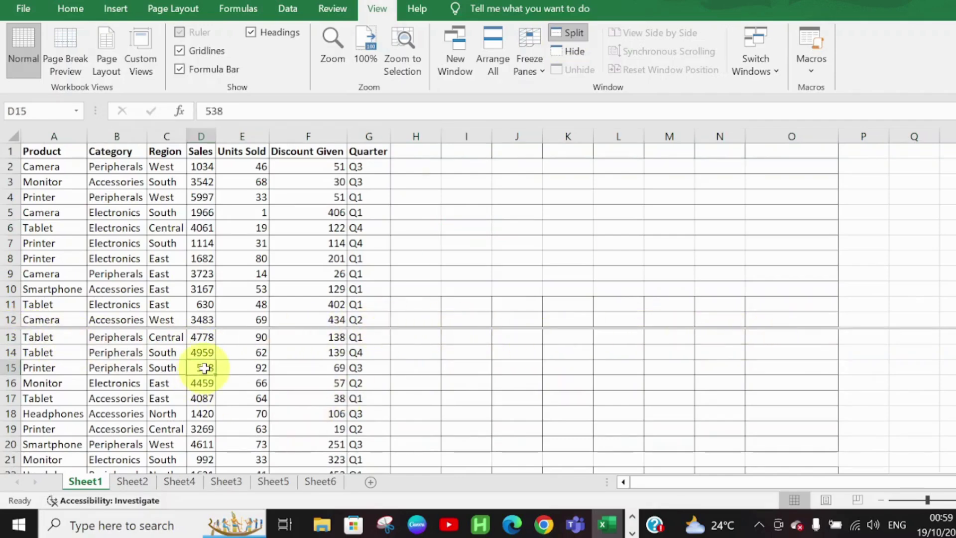
{"action": "key", "text": "Up"}
{"action": "key", "text": "Up"}
{"action": "key", "text": "Up"}
{"action": "key", "text": "Up"}
{"action": "key", "text": "Up"}
{"action": "key", "text": "Up"}
{"action": "key", "text": "Up"}
{"action": "key", "text": "Up"}
{"action": "key", "text": "Up"}
{"action": "key", "text": "Up"}
{"action": "key", "text": "Up"}
{"action": "key", "text": "Up"}
{"action": "key", "text": "Up"}
{"action": "key", "text": "Up"}
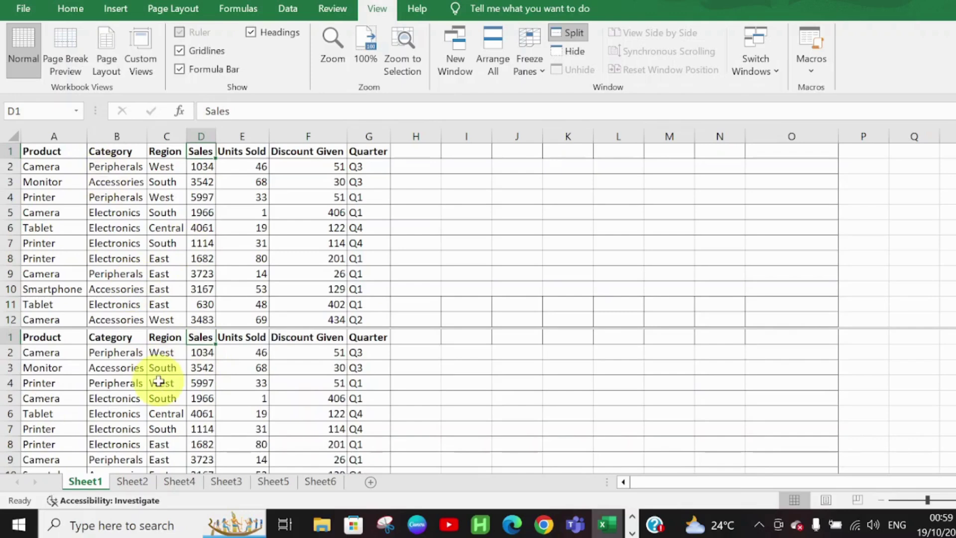
- Move down column A to row 78 in the lower pane, comparing its records with the first twelve rows in the upper pane
{"action": "left_click", "coordinate": [68, 347]}
{"action": "key", "text": "Down"}
{"action": "key", "text": "Down"}
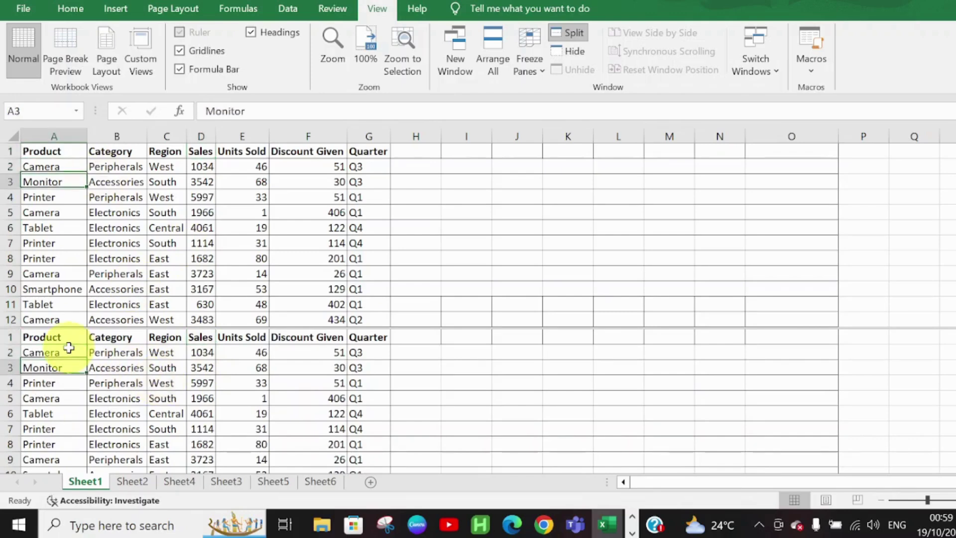
{"action": "key", "text": "Down"}
{"action": "key", "text": "Down"}
{"action": "key", "text": "Down"}
{"action": "key", "text": "Down"}
{"action": "key", "text": "Down"}
{"action": "key", "text": "Down"}
{"action": "key", "text": "Down"}
{"action": "key", "text": "Down"}
{"action": "key", "text": "Down"}
{"action": "key", "text": "Down"}
{"action": "key", "text": "Down"}
{"action": "key", "text": "Down"}
{"action": "key", "text": "Down"}
{"action": "key", "text": "Down"}
{"action": "key", "text": "Down"}
{"action": "key", "text": "Down"}
{"action": "key", "text": "Down"}
{"action": "key", "text": "Down"}
{"action": "key", "text": "Down"}
{"action": "key", "text": "Down"}
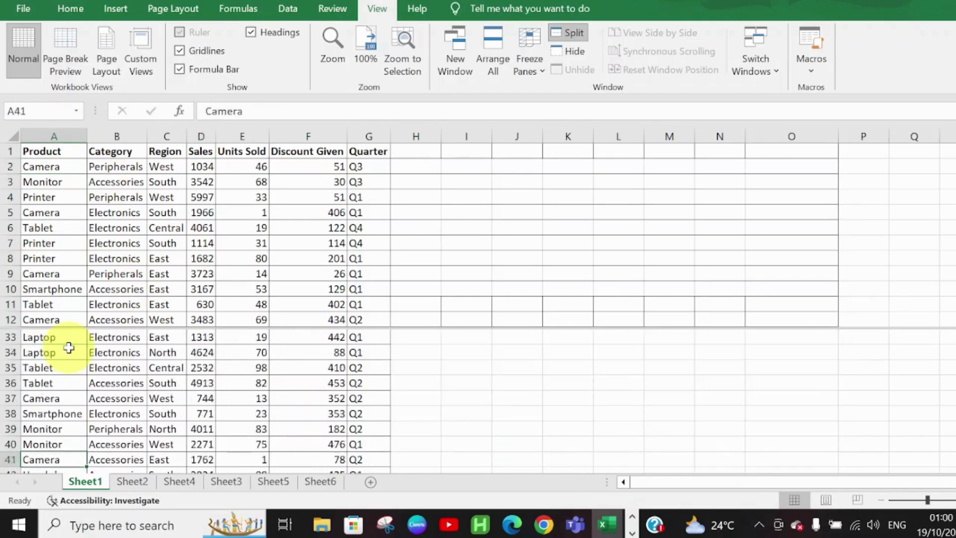
{"action": "key", "text": "Down"}
{"action": "key", "text": "Down"}
{"action": "key", "text": "Down"}
{"action": "key", "text": "Down"}
{"action": "key", "text": "Down"}
{"action": "key", "text": "Down"}
{"action": "key", "text": "Down"}
{"action": "key", "text": "Down"}
{"action": "key", "text": "Down"}
{"action": "key", "text": "Down"}
{"action": "key", "text": "Down"}
{"action": "key", "text": "Down"}
{"action": "key", "text": "Down"}
{"action": "key", "text": "Down"}
{"action": "key", "text": "Down"}
{"action": "key", "text": "Down"}
{"action": "key", "text": "Down"}
{"action": "key", "text": "Down"}
{"action": "key", "text": "Down"}
{"action": "key", "text": "Down"}
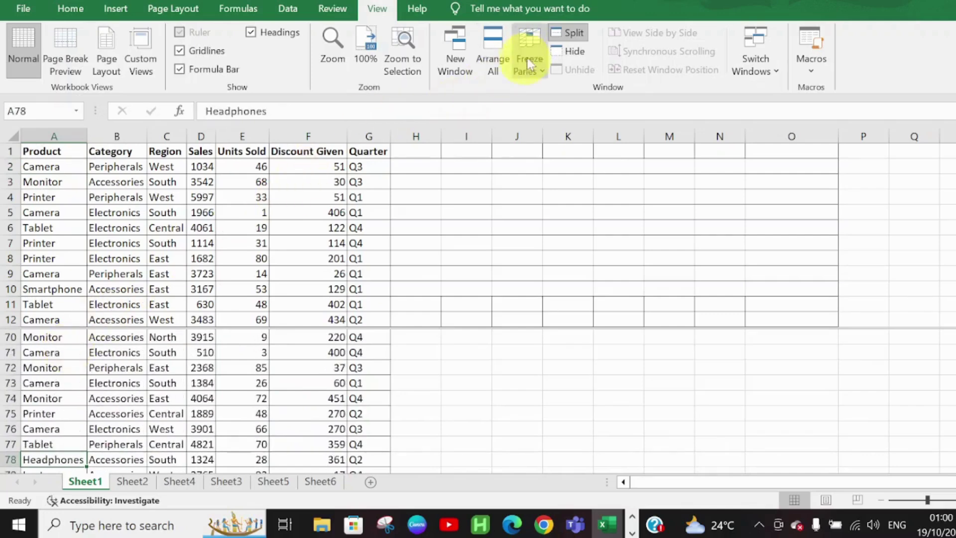
- Remove the horizontal split and split the worksheet window vertically before the Sales column, column D
{"action": "left_click", "coordinate": [563, 35]}
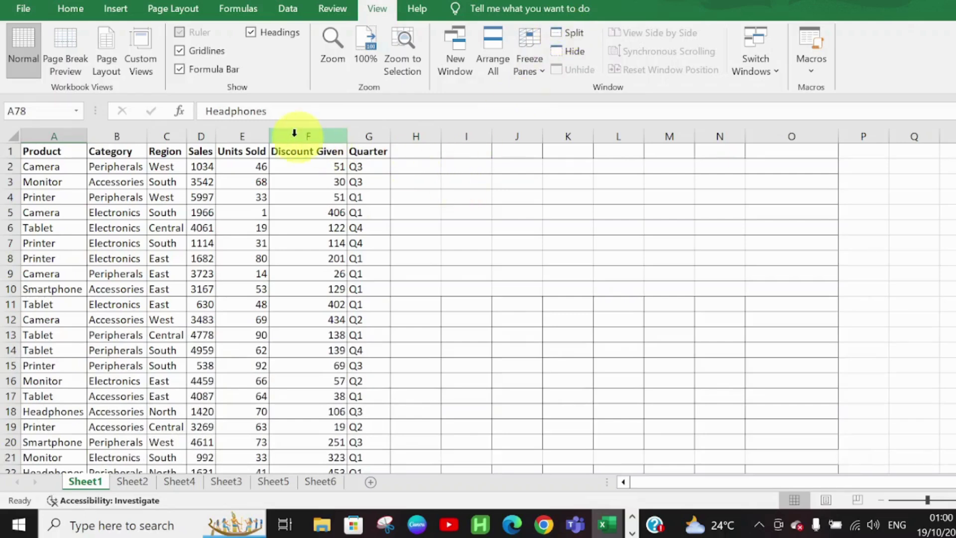
{"action": "left_click", "coordinate": [205, 129]}
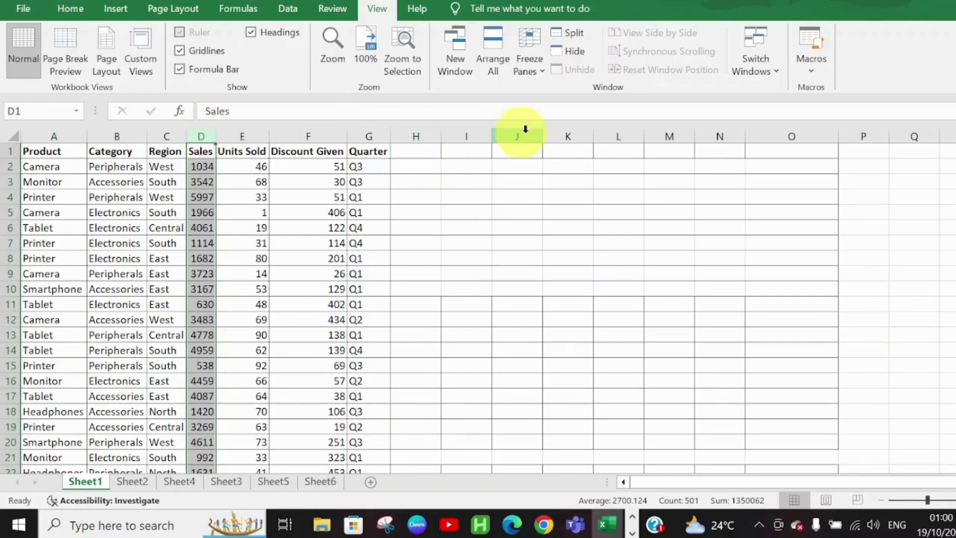
{"action": "left_click", "coordinate": [572, 35]}
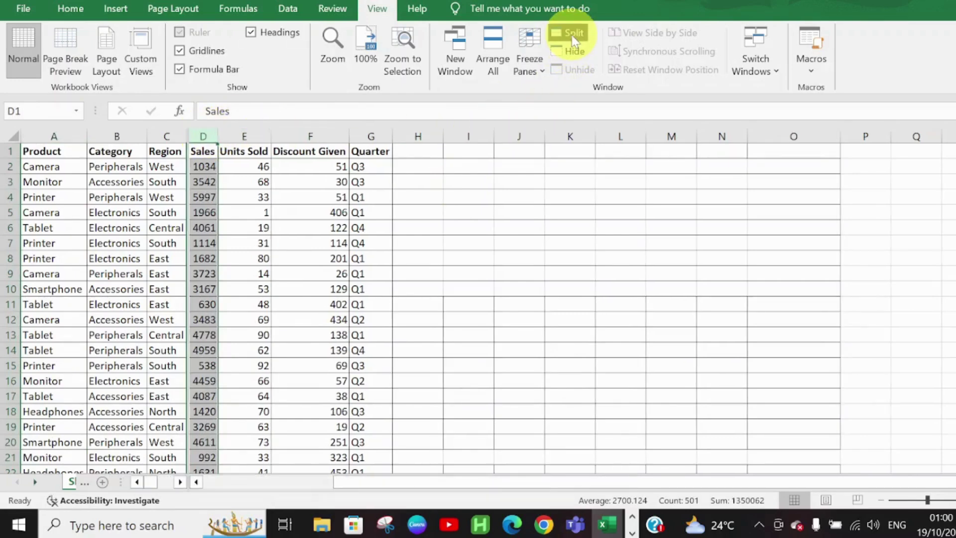
- Move along row 14 from H14 to A14 in the second pane, checking that it scrolls separately from the first pane
{"action": "left_click", "coordinate": [414, 350]}
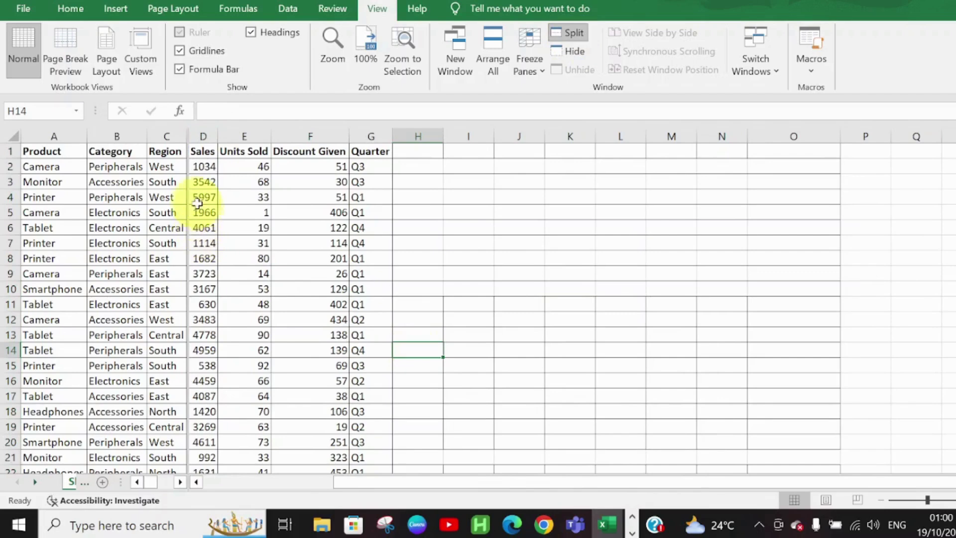
{"action": "key", "text": "Left"}
{"action": "key", "text": "Left"}
{"action": "key", "text": "Left"}
{"action": "key", "text": "Left"}
{"action": "key", "text": "Left"}
{"action": "key", "text": "Left"}
{"action": "key", "text": "Left"}
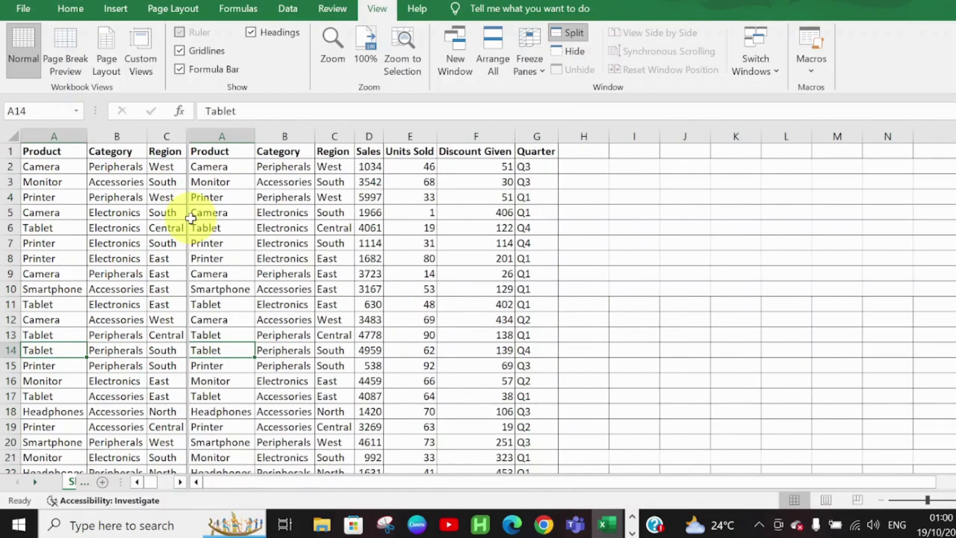
- Move along row 5 from B5 to I5 and back to C5 in the first pane, checking that the second pane stays still
{"action": "left_click", "coordinate": [135, 212]}
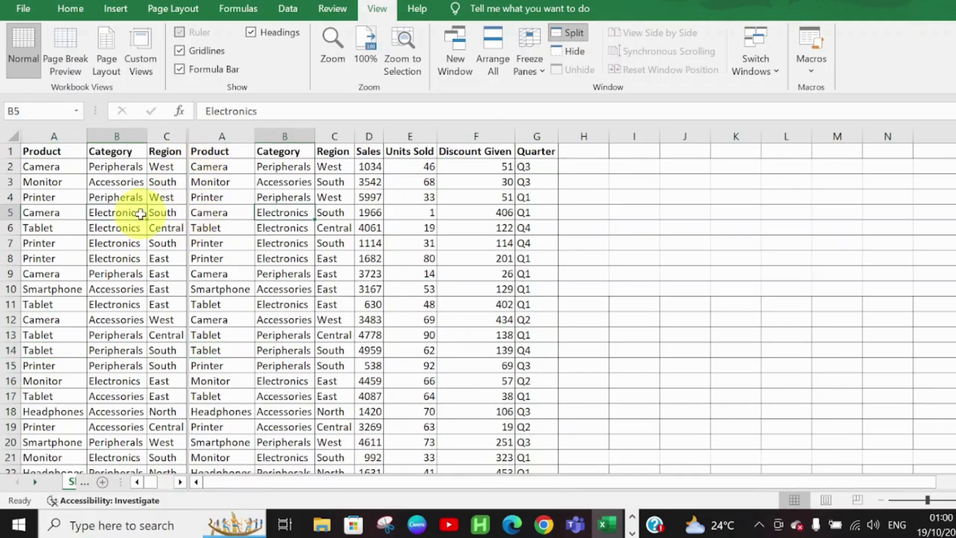
{"action": "key", "text": "Right"}
{"action": "key", "text": "Right"}
{"action": "key", "text": "Right"}
{"action": "key", "text": "Right"}
{"action": "key", "text": "Right"}
{"action": "key", "text": "Right"}
{"action": "key", "text": "Right"}
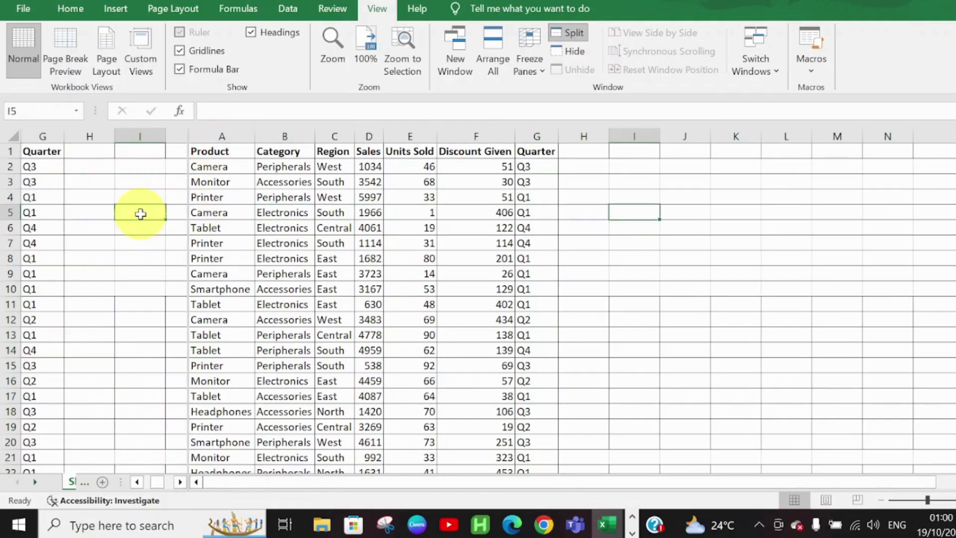
{"action": "key", "text": "Left"}
{"action": "key", "text": "Left"}
{"action": "key", "text": "Left"}
{"action": "key", "text": "Left"}
{"action": "key", "text": "Left"}
{"action": "key", "text": "Left"}
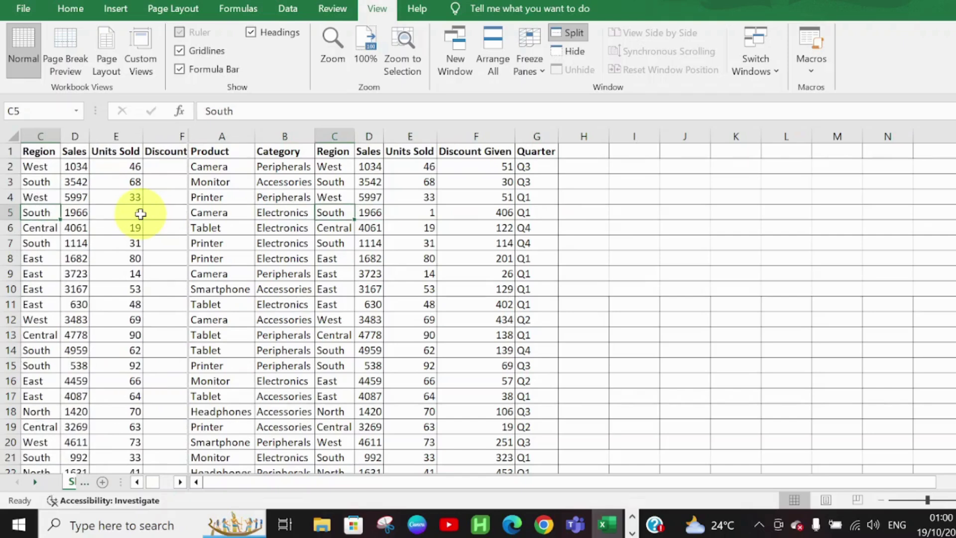
- Replace the vertical split with a four-pane split at cell K12, and go to the start of row 12
{"action": "left_click", "coordinate": [568, 33]}
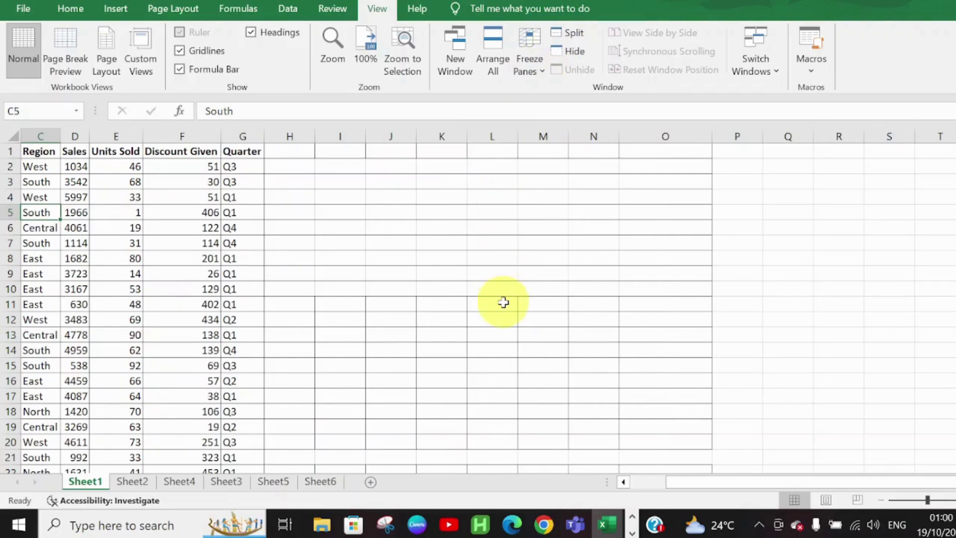
{"action": "left_click", "coordinate": [449, 322]}
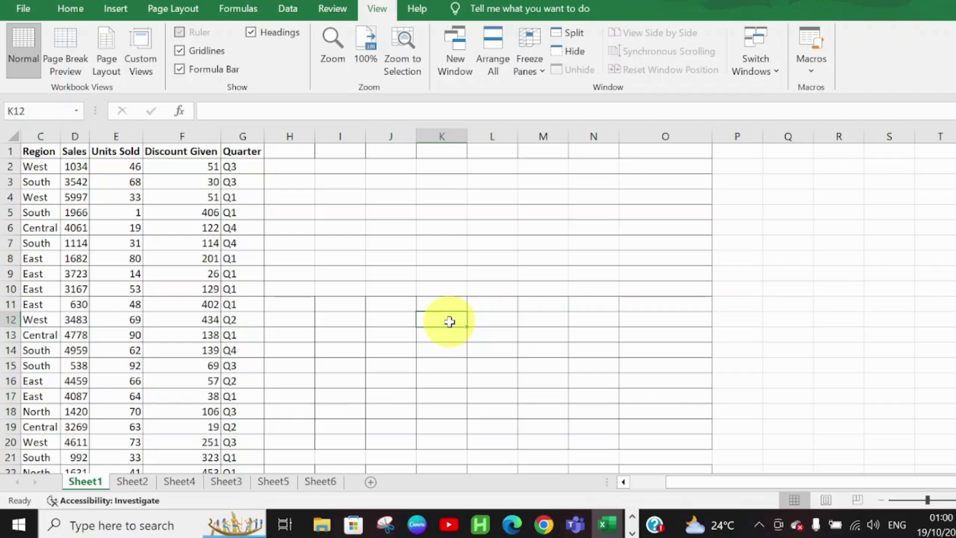
{"action": "left_click", "coordinate": [569, 33]}
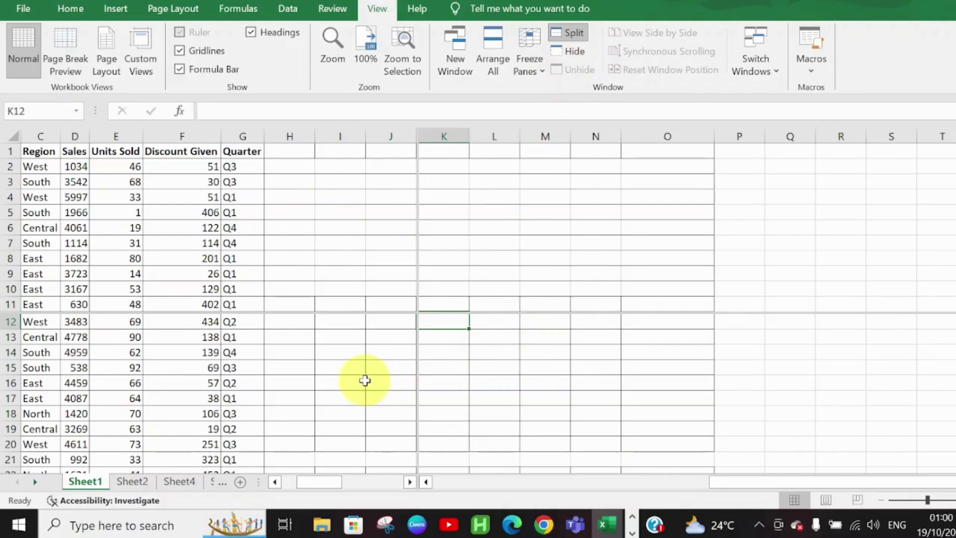
{"action": "key", "text": "Home"}
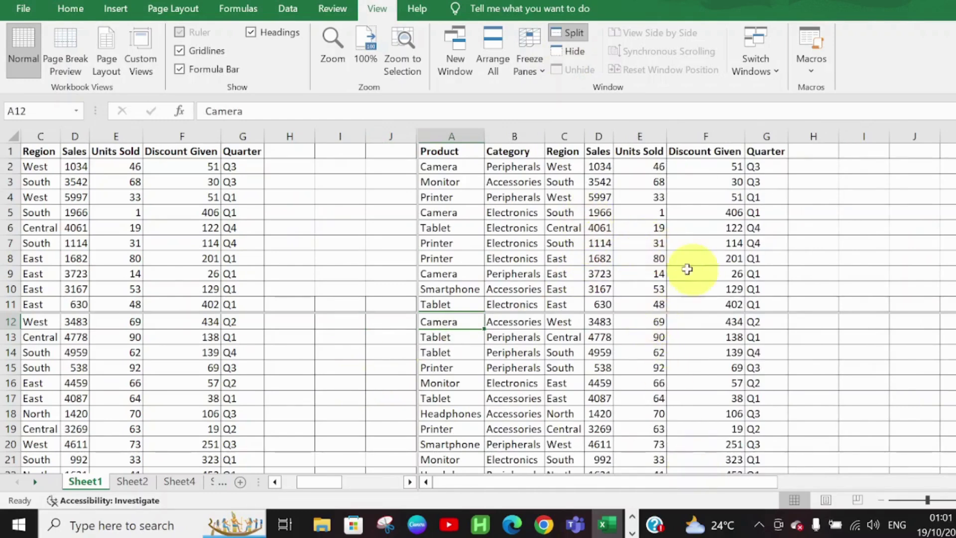
- Move up the Units Sold column from row 16 to E1 in the lower-right pane, checking how the four panes scroll
{"action": "left_click", "coordinate": [646, 380]}
{"action": "key", "text": "Up"}
{"action": "key", "text": "Up"}
{"action": "key", "text": "Up"}
{"action": "key", "text": "Up"}
{"action": "key", "text": "Up"}
{"action": "key", "text": "Up"}
{"action": "key", "text": "Up"}
{"action": "key", "text": "Up"}
{"action": "key", "text": "Up"}
{"action": "key", "text": "Up"}
{"action": "key", "text": "Up"}
{"action": "key", "text": "Up"}
{"action": "key", "text": "Up"}
{"action": "key", "text": "Up"}
{"action": "key", "text": "Up"}
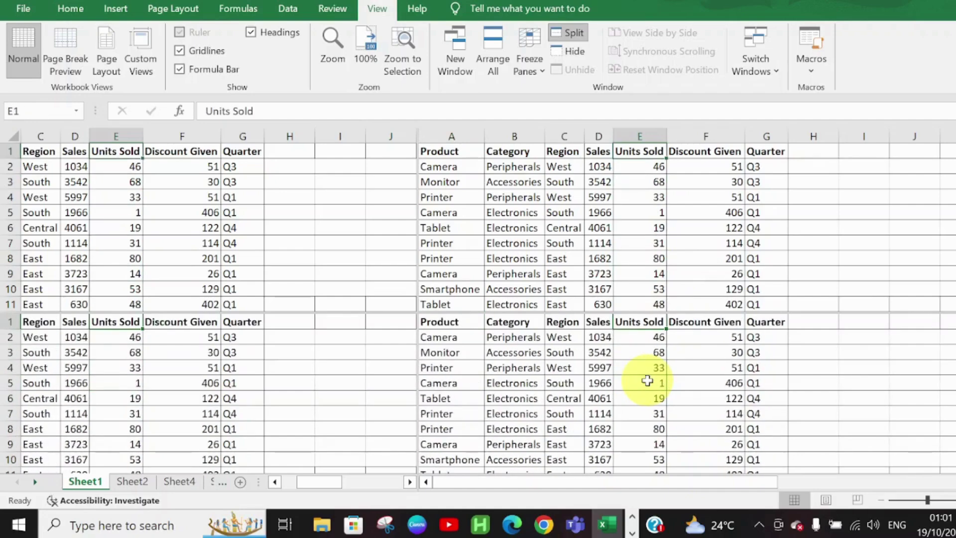
- Move along row 5 from G5 to A5 in the lower-left pane, checking its horizontal scrolling, and select E6 in the pane above
{"action": "left_click", "coordinate": [249, 387]}
{"action": "key", "text": "Left"}
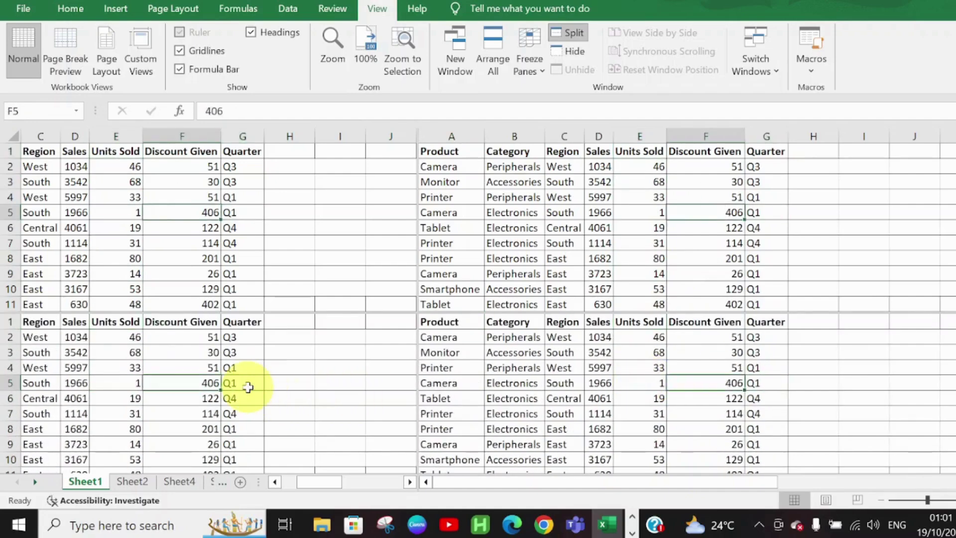
{"action": "key", "text": "Left"}
{"action": "key", "text": "Left"}
{"action": "key", "text": "Left"}
{"action": "key", "text": "Left"}
{"action": "key", "text": "Left"}
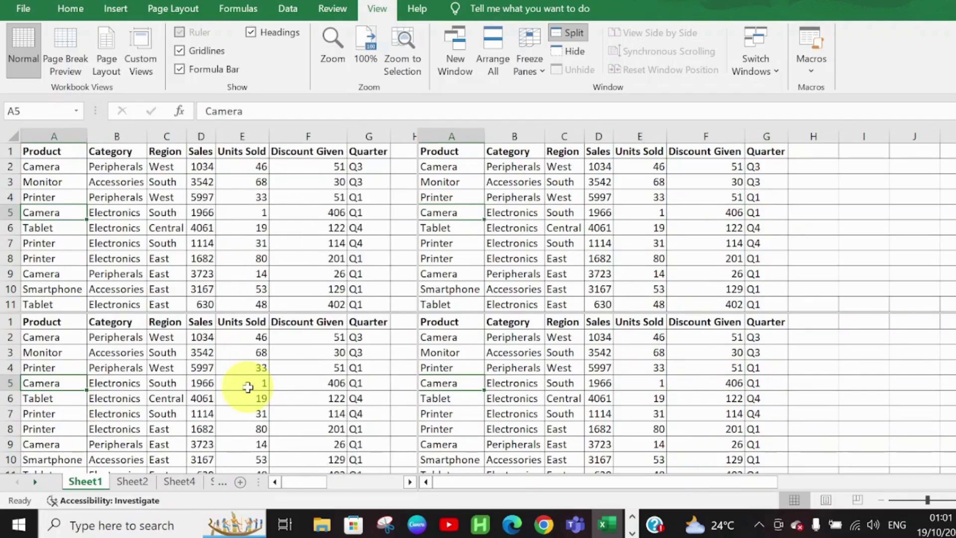
{"action": "left_click", "coordinate": [245, 229]}
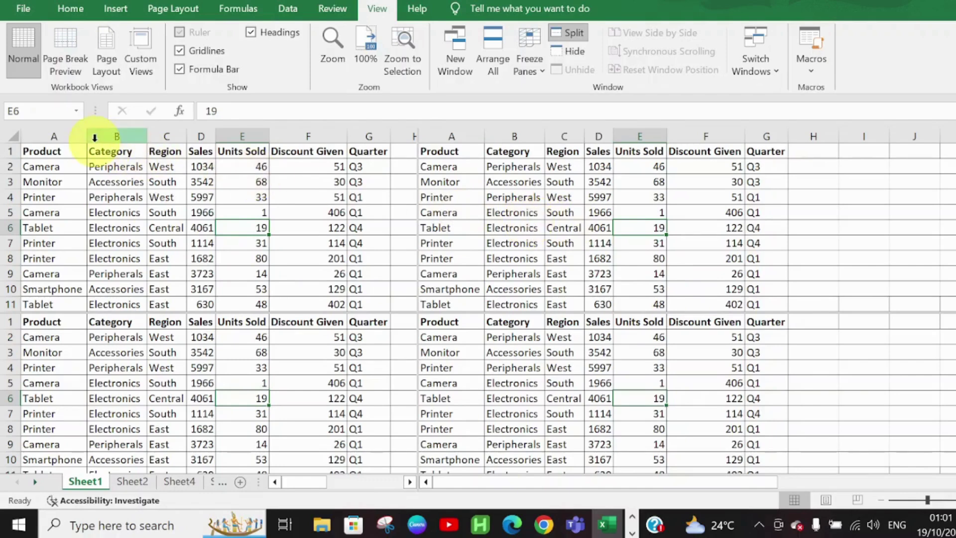
- Add a filter to the Product column and show only the Camera rows
{"action": "left_click", "coordinate": [48, 136]}
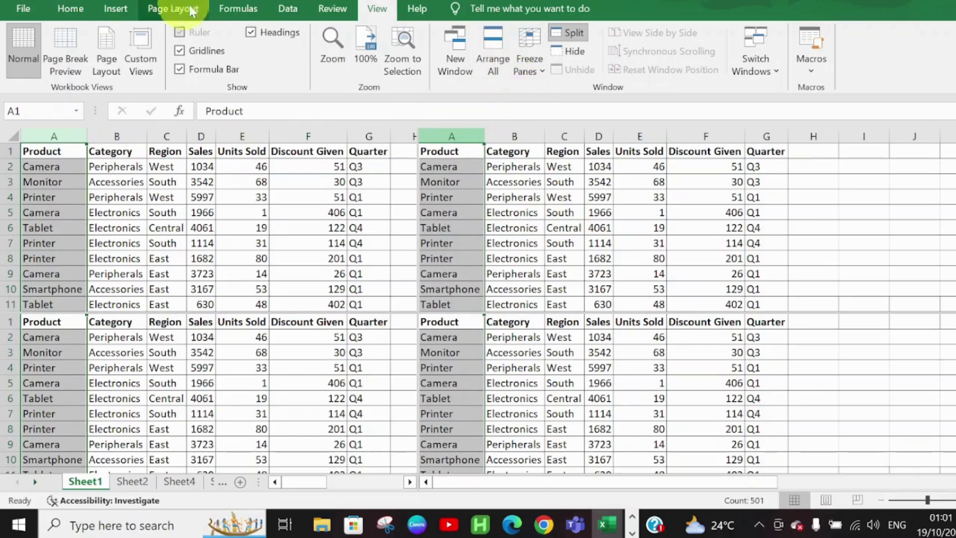
{"action": "left_click", "coordinate": [296, 8]}
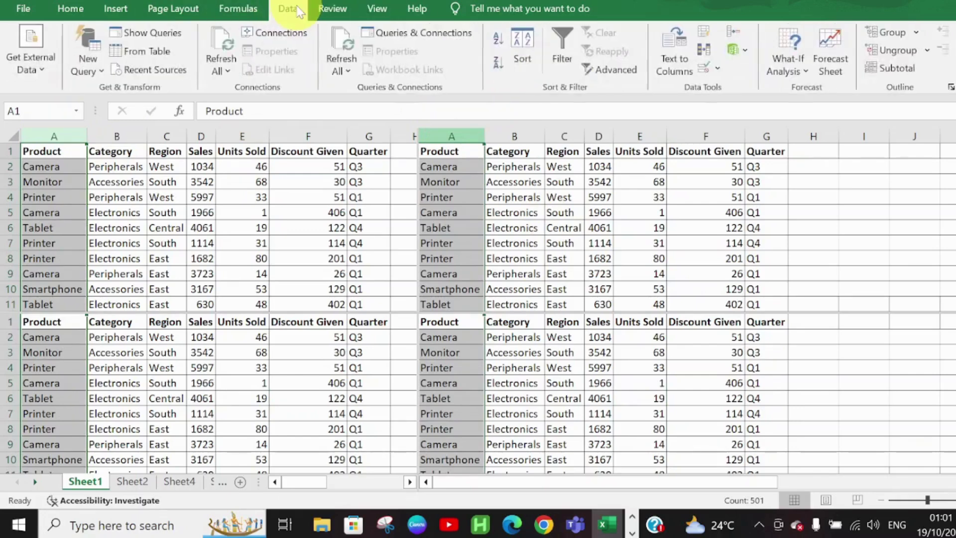
{"action": "left_click", "coordinate": [563, 57]}
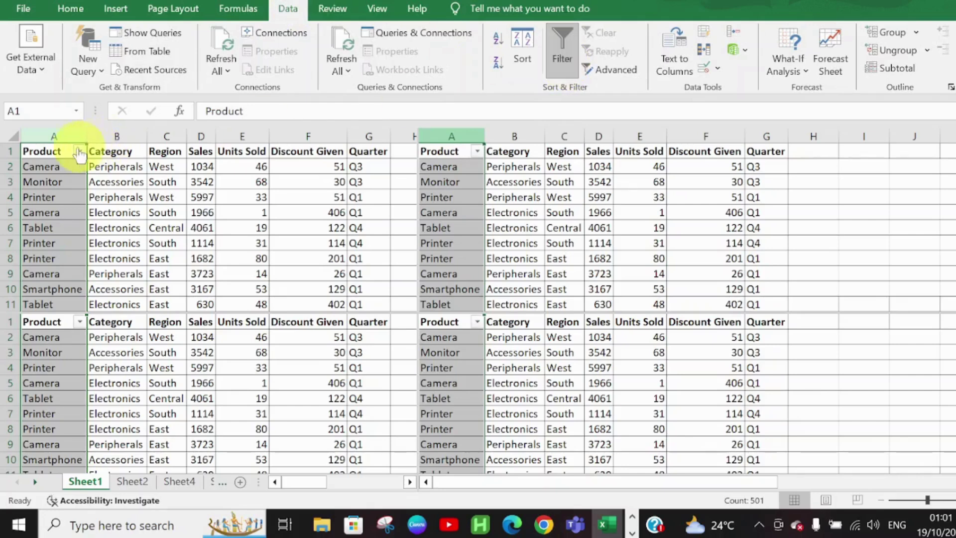
{"action": "left_click", "coordinate": [79, 152]}
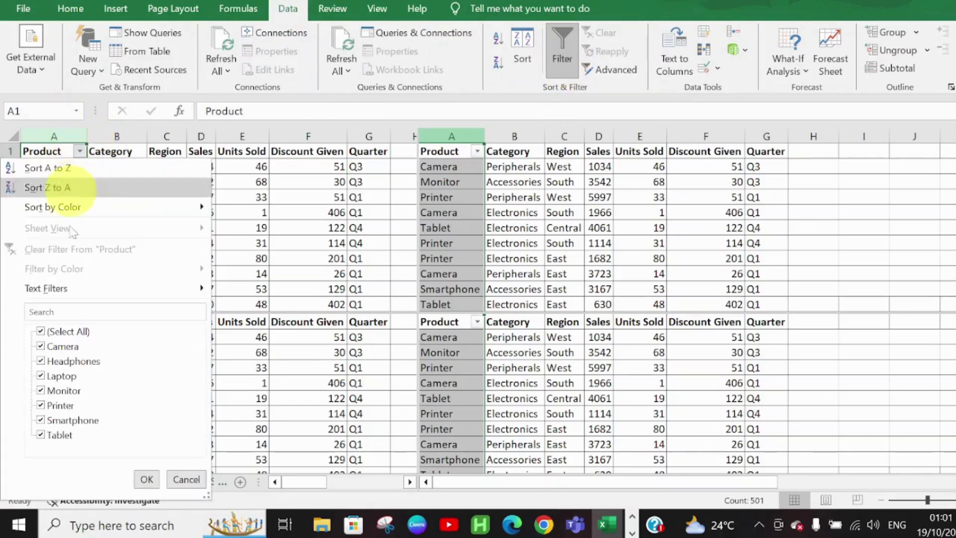
{"action": "left_click", "coordinate": [83, 331]}
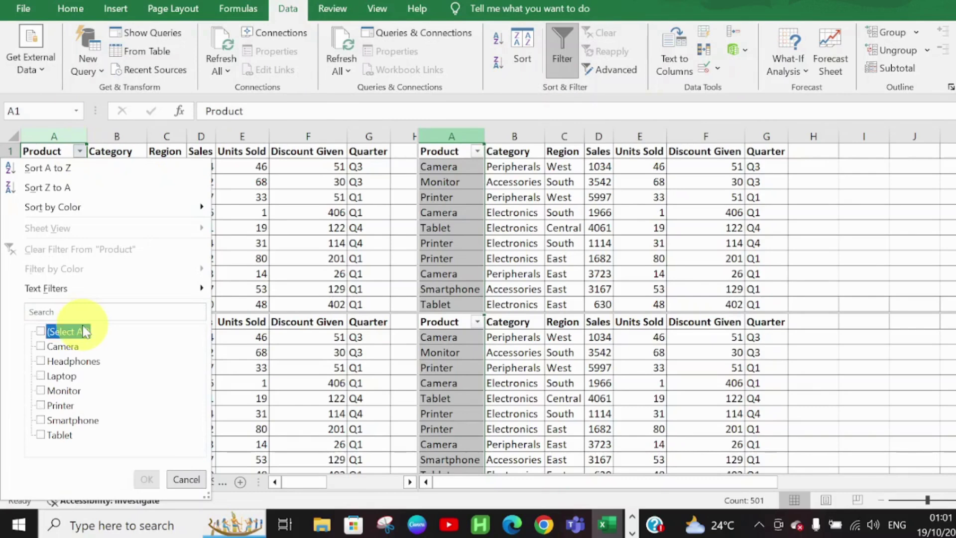
{"action": "left_click", "coordinate": [62, 346]}
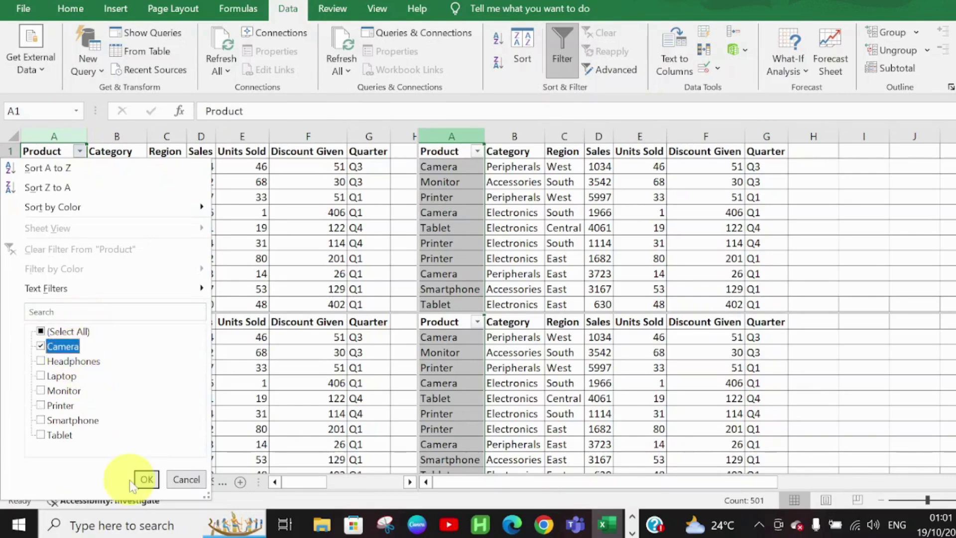
{"action": "left_click", "coordinate": [146, 479]}
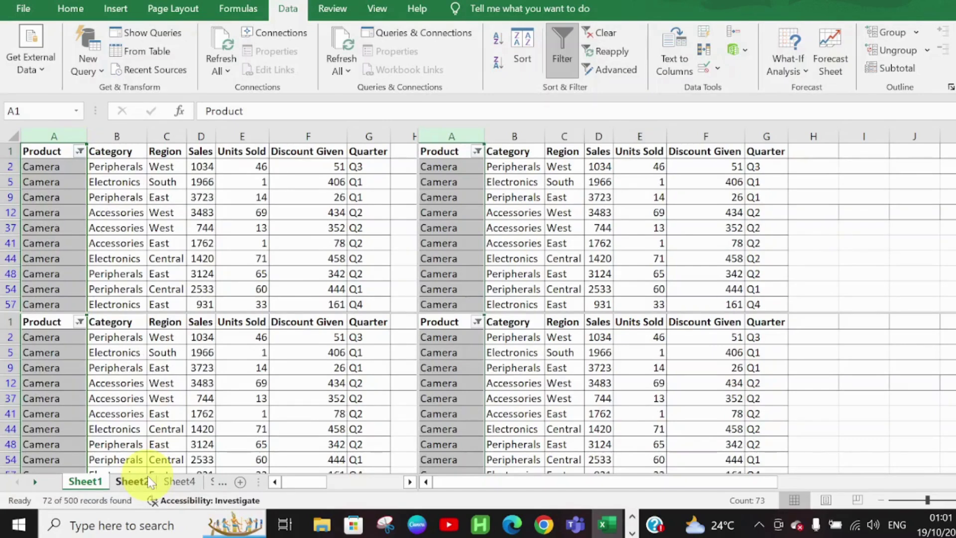
- Move down the filtered Sales column to D178 in the upper-left pane, checking how the upper and lower panes scroll
{"action": "left_click", "coordinate": [198, 269]}
{"action": "key", "text": "Down"}
{"action": "key", "text": "Down"}
{"action": "key", "text": "Down"}
{"action": "key", "text": "Down"}
{"action": "key", "text": "Down"}
{"action": "key", "text": "Down"}
{"action": "key", "text": "Down"}
{"action": "key", "text": "Down"}
{"action": "key", "text": "Down"}
{"action": "key", "text": "Down"}
{"action": "key", "text": "Down"}
{"action": "key", "text": "Down"}
{"action": "key", "text": "Down"}
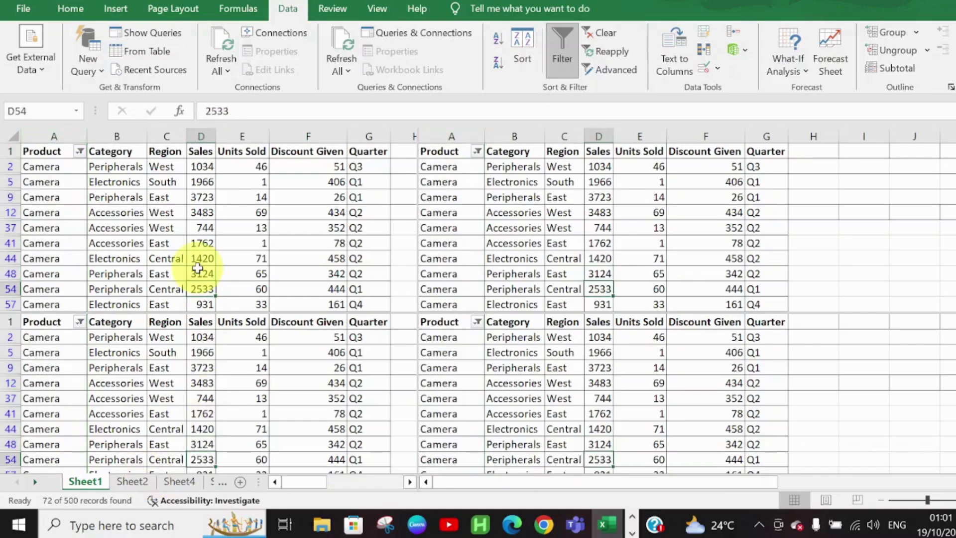
{"action": "key", "text": "Down"}
{"action": "key", "text": "Down"}
{"action": "key", "text": "Down"}
{"action": "key", "text": "Down"}
{"action": "key", "text": "Down"}
{"action": "key", "text": "Down"}
{"action": "key", "text": "Down"}
{"action": "key", "text": "Down"}
{"action": "key", "text": "Down"}
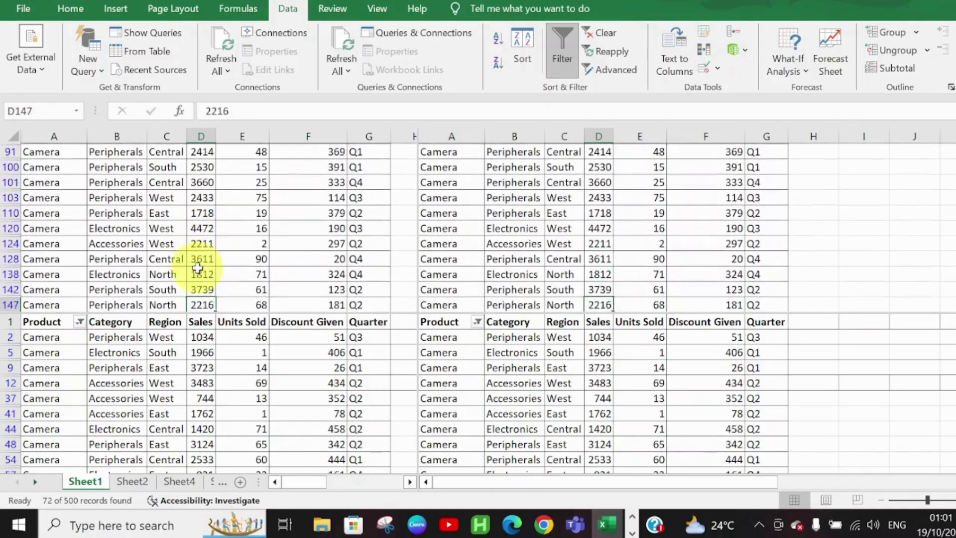
{"action": "key", "text": "Down"}
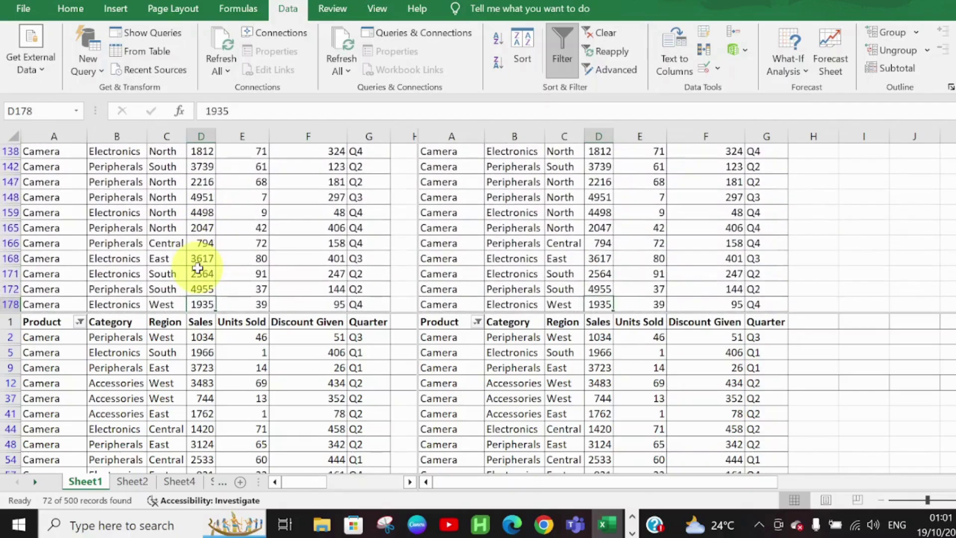
- Move up the Units Sold column to E1 in the upper-right pane, checking how the filtered rows scroll
{"action": "left_click", "coordinate": [615, 227]}
{"action": "key", "text": "Up"}
{"action": "key", "text": "Up"}
{"action": "key", "text": "Up"}
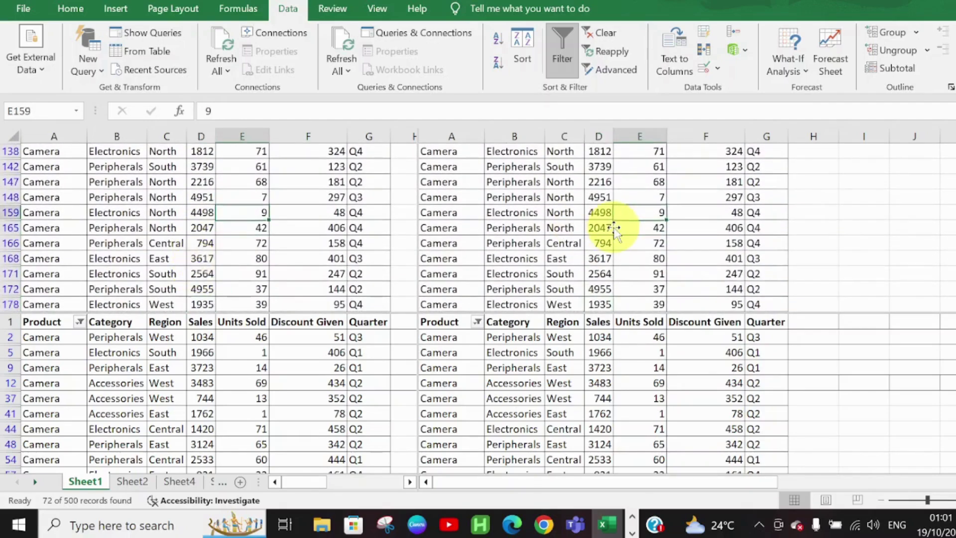
{"action": "key", "text": "Up"}
{"action": "key", "text": "Up"}
{"action": "key", "text": "Up"}
{"action": "key", "text": "Up"}
{"action": "key", "text": "Up"}
{"action": "key", "text": "Up"}
{"action": "key", "text": "Up"}
{"action": "key", "text": "Up"}
{"action": "key", "text": "Up"}
{"action": "key", "text": "Up"}
{"action": "key", "text": "Up"}
{"action": "key", "text": "Up"}
{"action": "key", "text": "Up"}
{"action": "key", "text": "Up"}
{"action": "key", "text": "Up"}
{"action": "key", "text": "Up"}
{"action": "key", "text": "Up"}
{"action": "key", "text": "Up"}
{"action": "key", "text": "Up"}
{"action": "key", "text": "Up"}
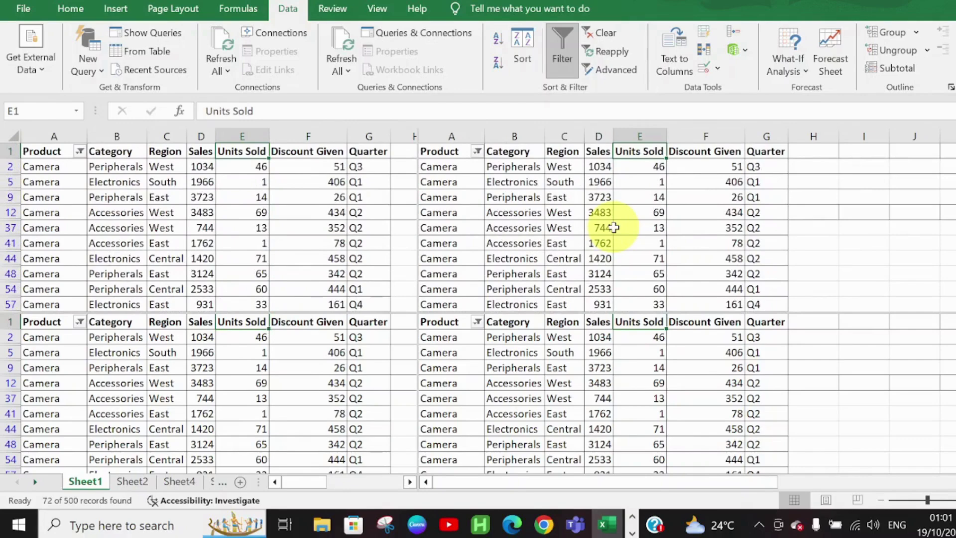
- Move down the Discount Given column from F12 to row 165 in the lower-left pane and across to A165, checking its separate scrolling
{"action": "left_click", "coordinate": [280, 378]}
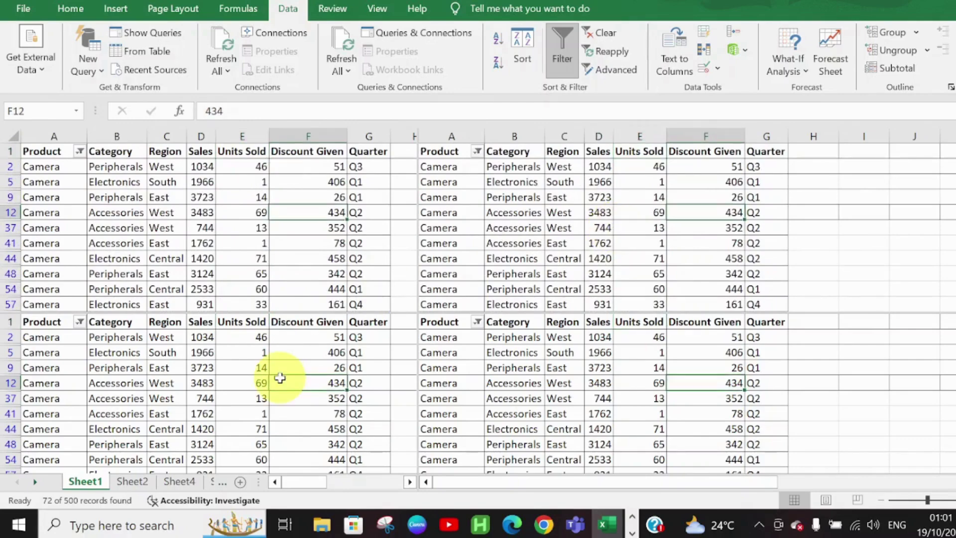
{"action": "key", "text": "Down"}
{"action": "key", "text": "Down"}
{"action": "key", "text": "Down"}
{"action": "key", "text": "Down"}
{"action": "key", "text": "Down"}
{"action": "key", "text": "Down"}
{"action": "key", "text": "Down"}
{"action": "key", "text": "Down"}
{"action": "key", "text": "Down"}
{"action": "key", "text": "Down"}
{"action": "key", "text": "Down"}
{"action": "key", "text": "Down"}
{"action": "key", "text": "Down"}
{"action": "key", "text": "Down"}
{"action": "key", "text": "Down"}
{"action": "key", "text": "Down"}
{"action": "key", "text": "Down"}
{"action": "key", "text": "Down"}
{"action": "key", "text": "Down"}
{"action": "key", "text": "Down"}
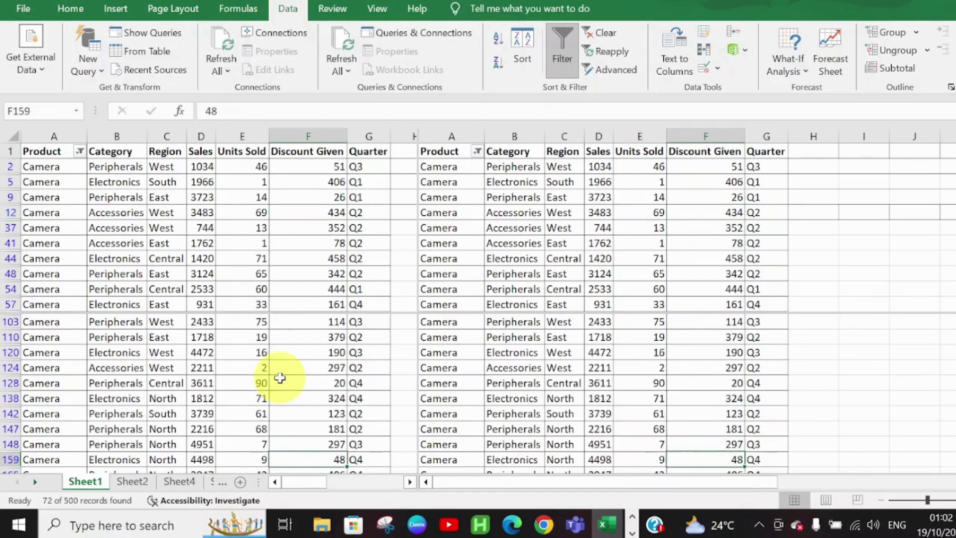
{"action": "key", "text": "Left"}
{"action": "key", "text": "Left"}
{"action": "key", "text": "Left"}
{"action": "key", "text": "Left"}
{"action": "key", "text": "Left"}
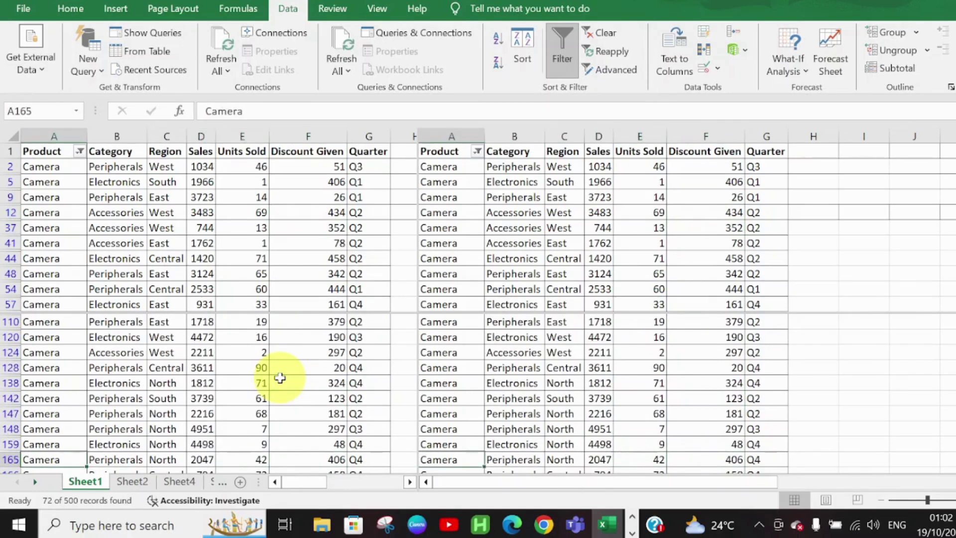
{"action": "left_click", "coordinate": [278, 241]}
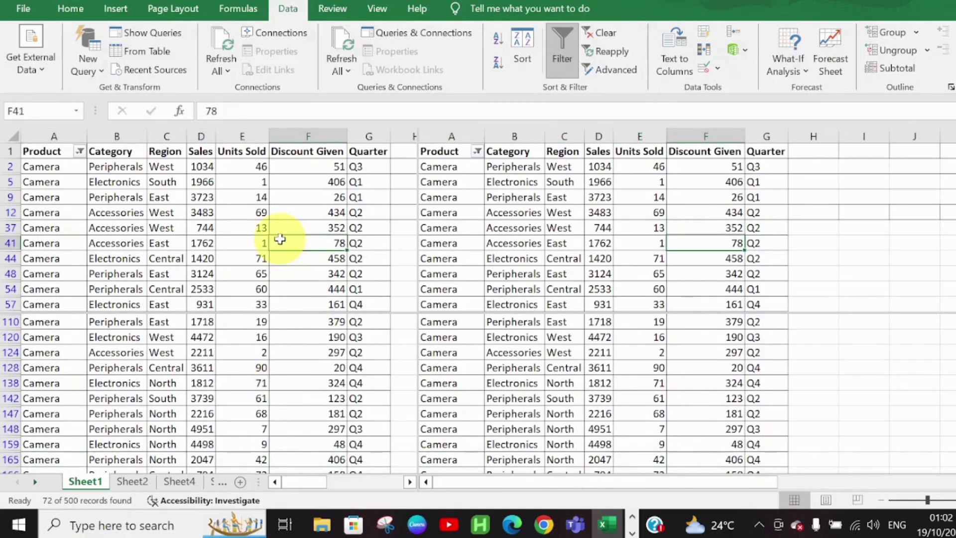
{"action": "left_click", "coordinate": [176, 239]}
{"action": "left_click", "coordinate": [132, 228]}
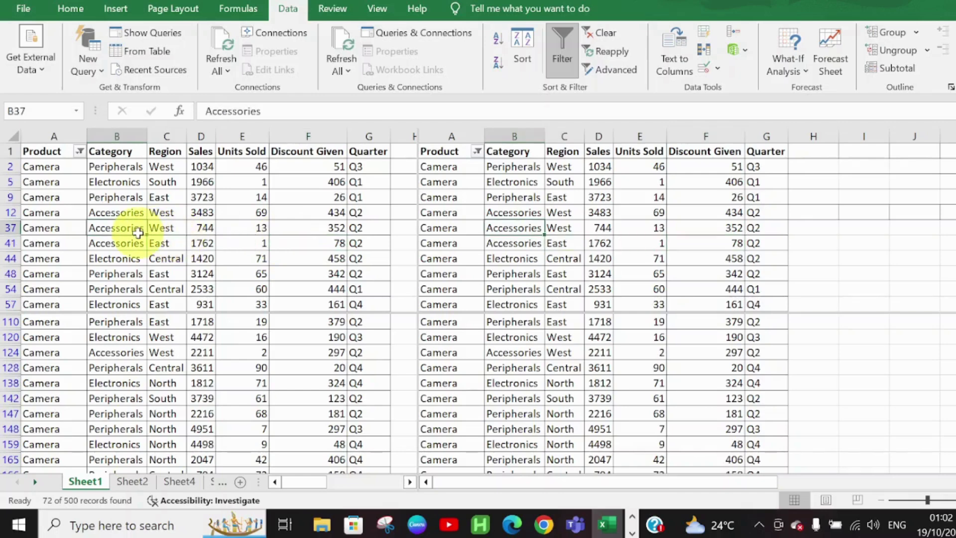
{"action": "left_click", "coordinate": [92, 212]}
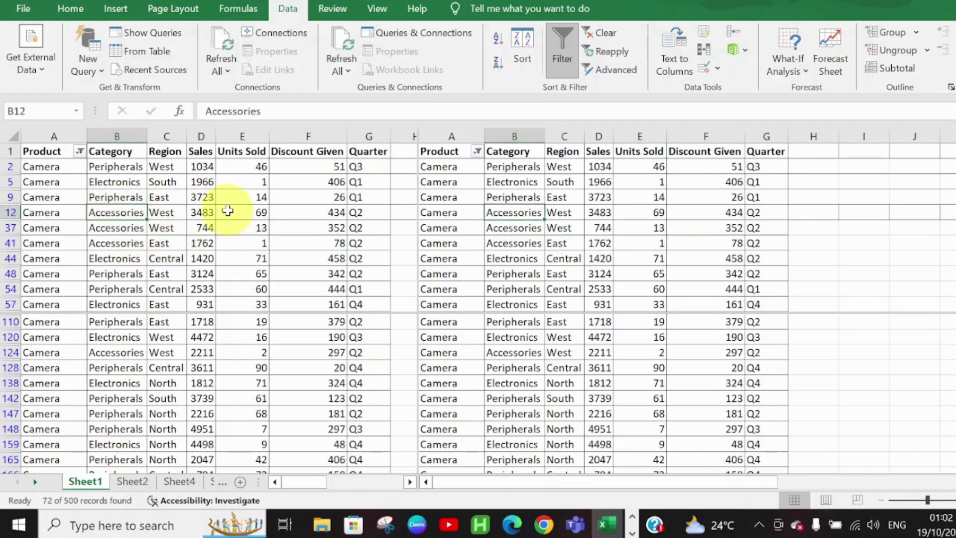